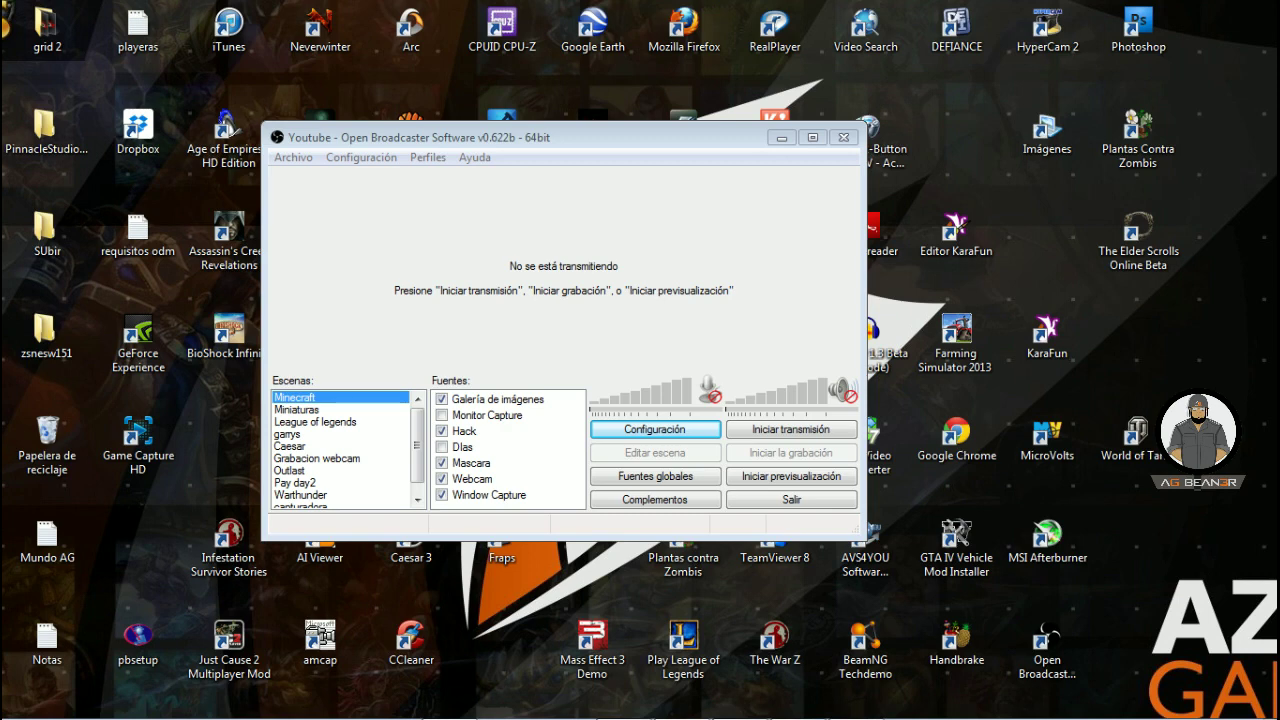
Step: Open the configuration window and go to its encoder settings
left_click_drag(472, 145, 513, 145)
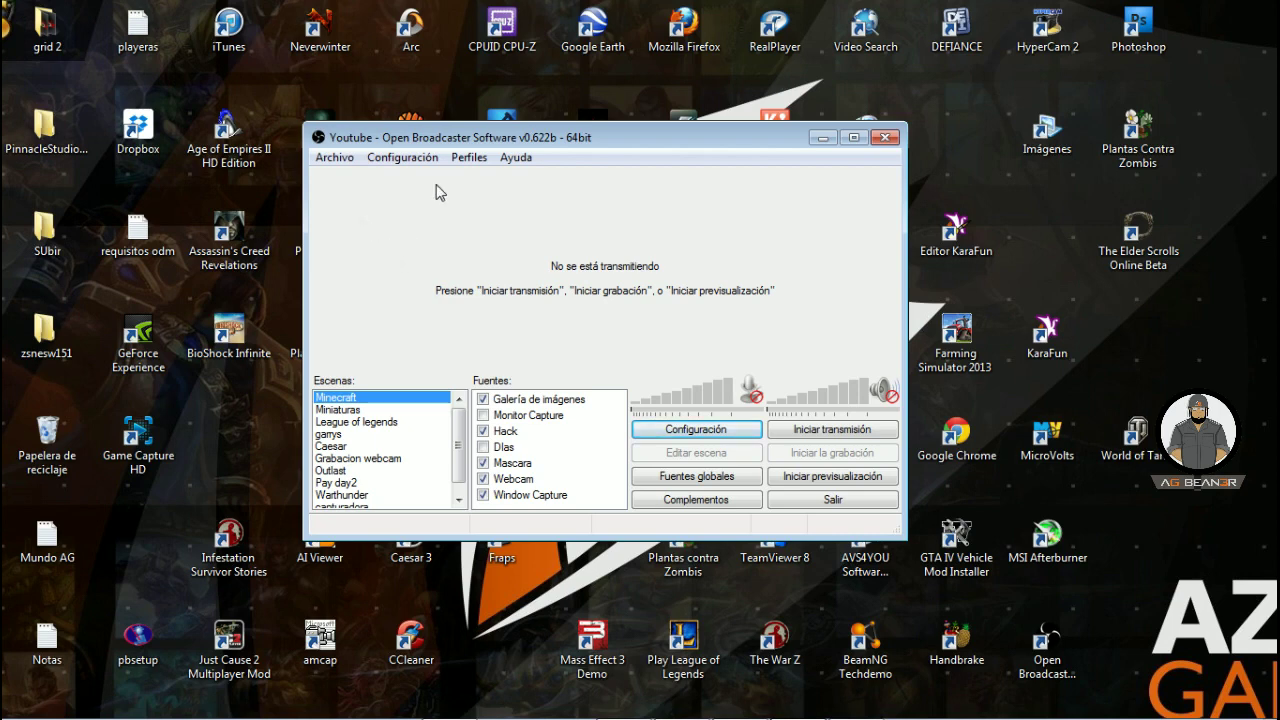
left_click(414, 164)
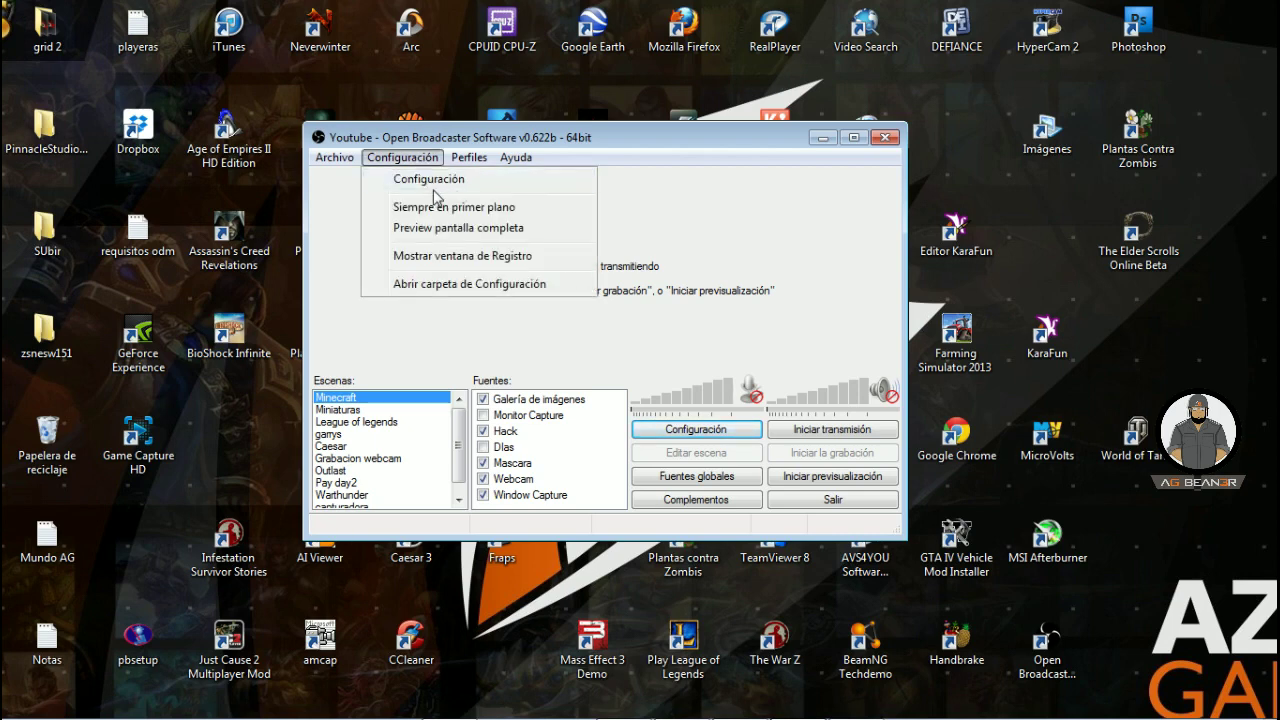
left_click(486, 155)
left_click(678, 433)
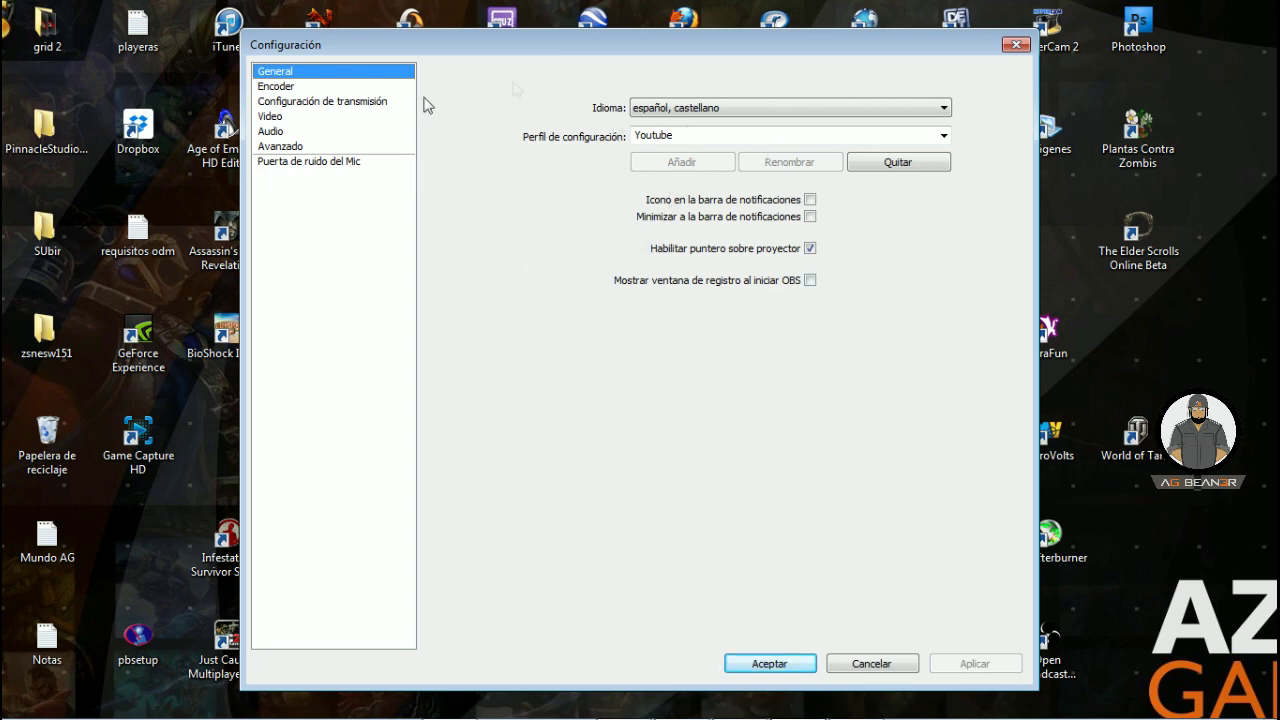
left_click(725, 112)
left_click(725, 112)
key("Tab")
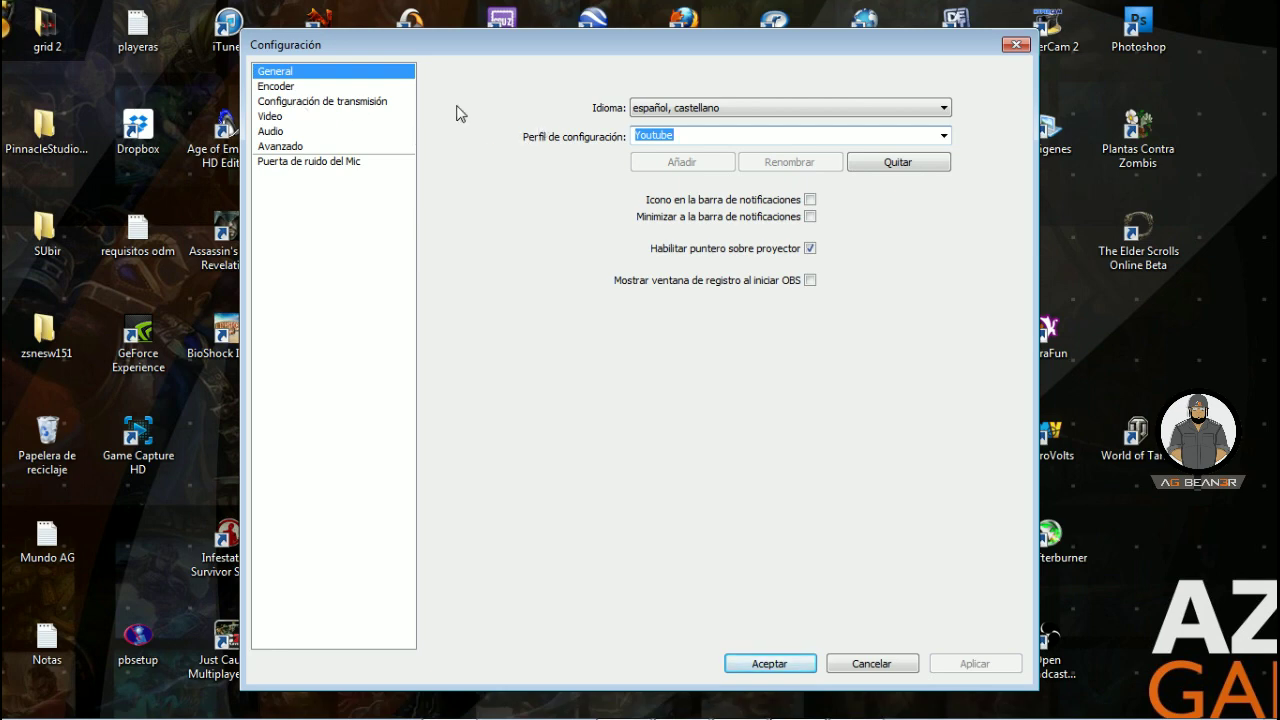
left_click(284, 88)
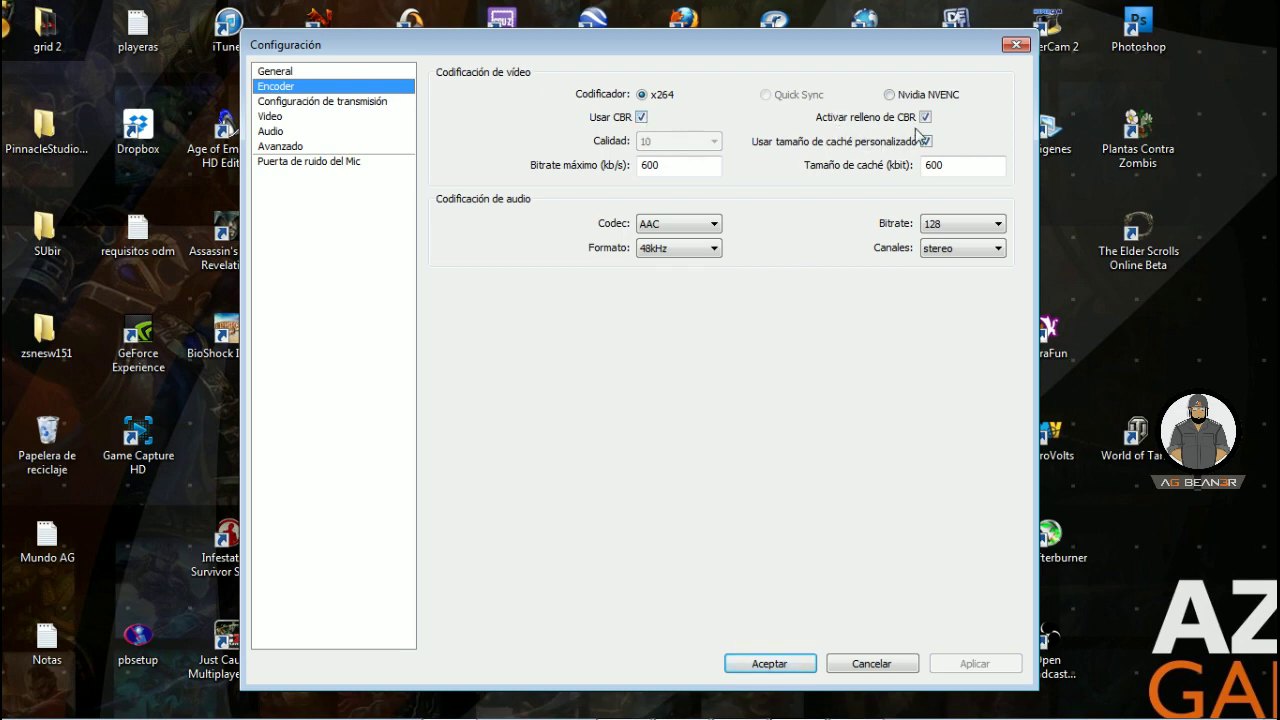
Step: Turn off CBR for the video encoding and set the quality to 5
left_click(642, 117)
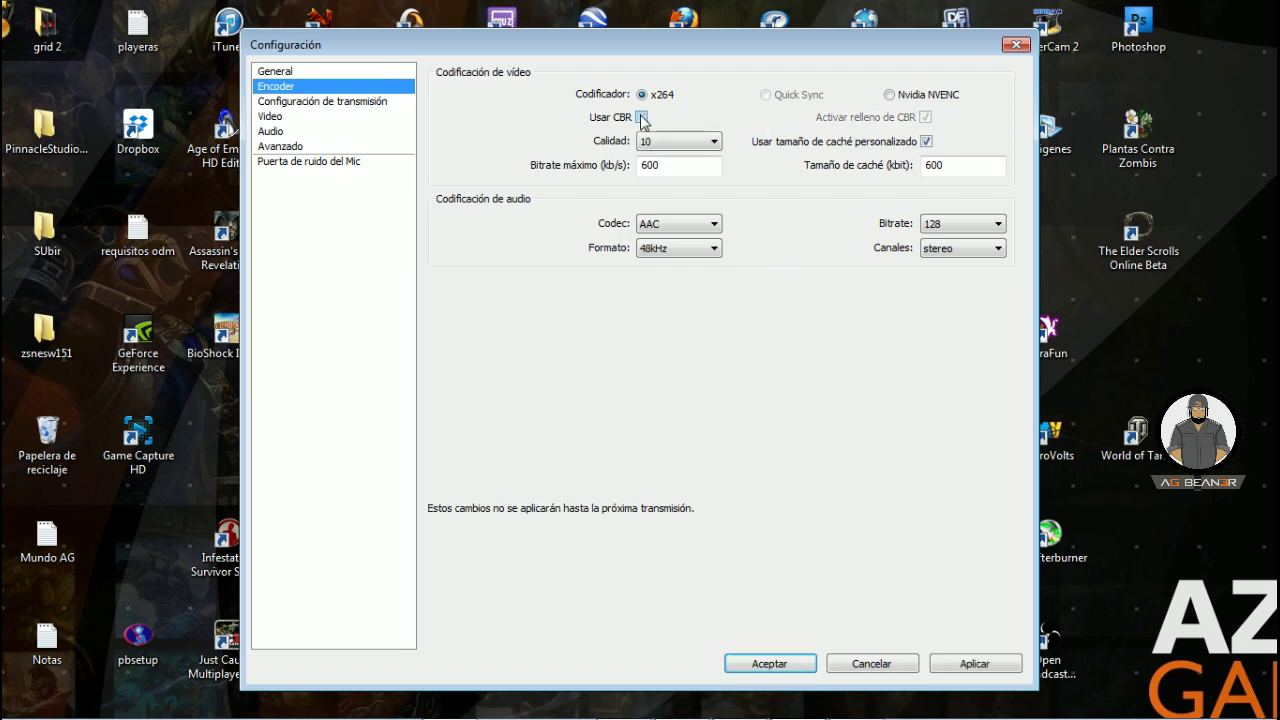
left_click(700, 142)
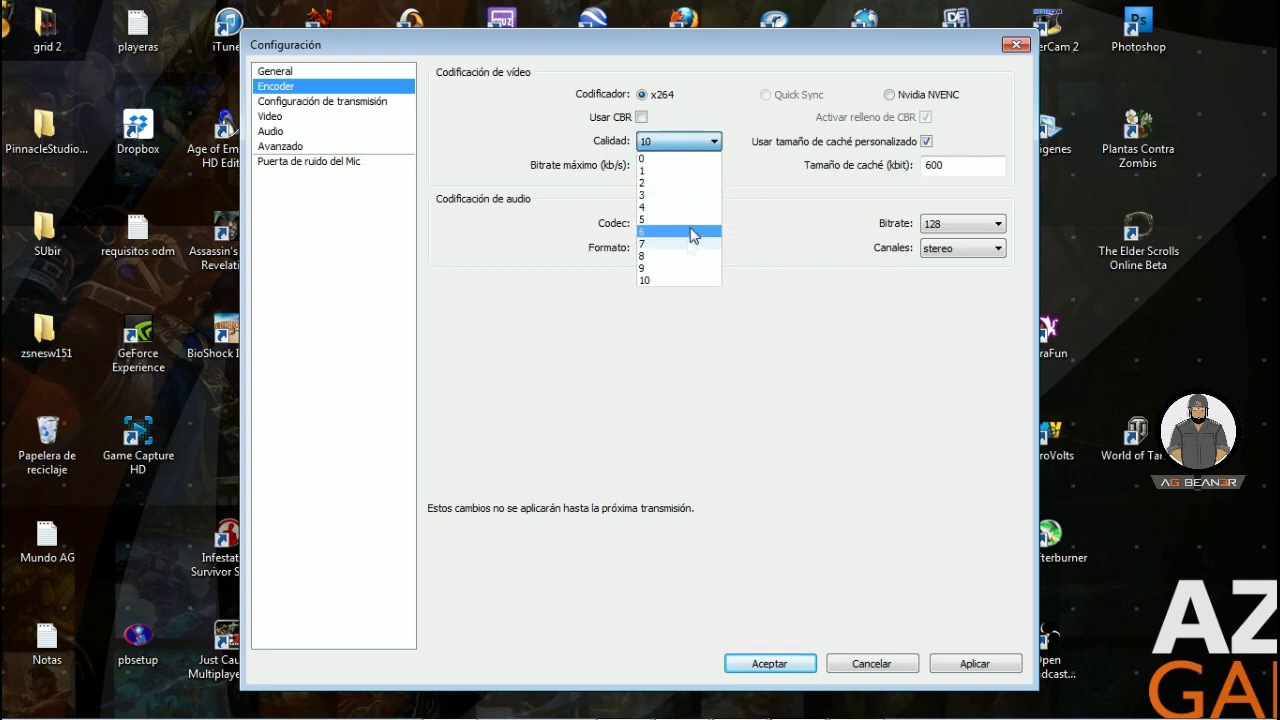
left_click(677, 283)
left_click(668, 146)
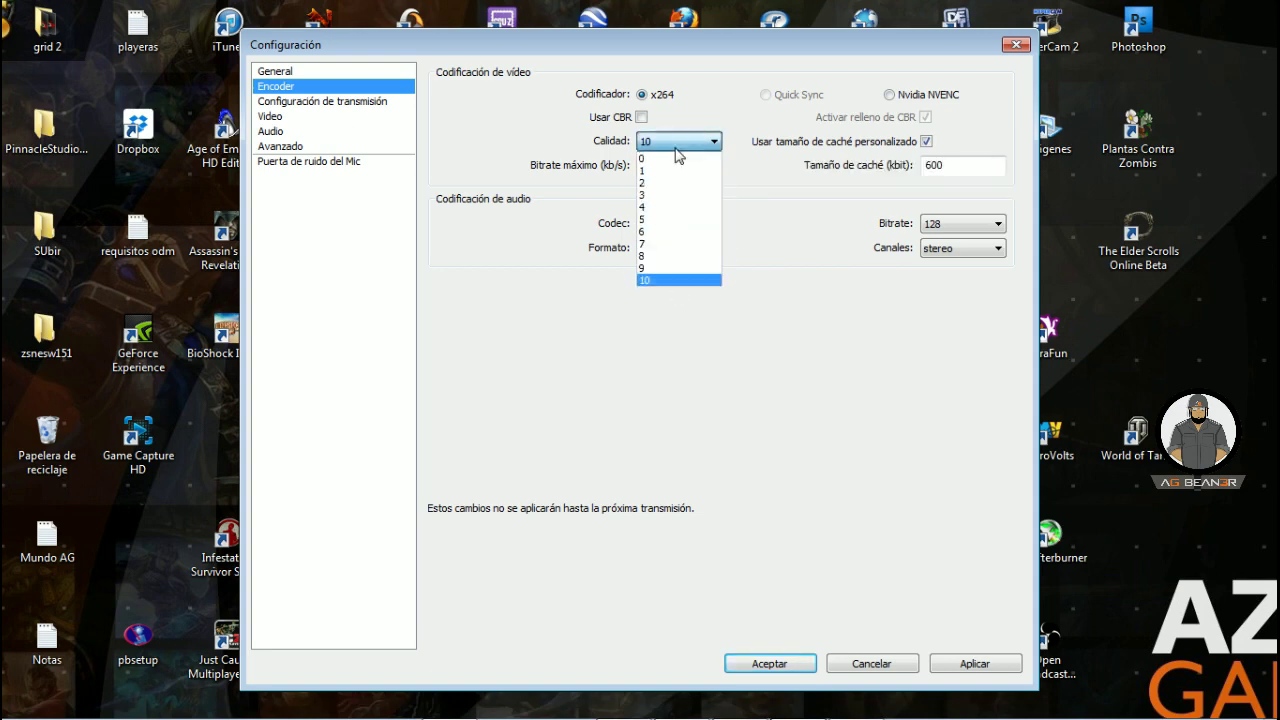
left_click(668, 221)
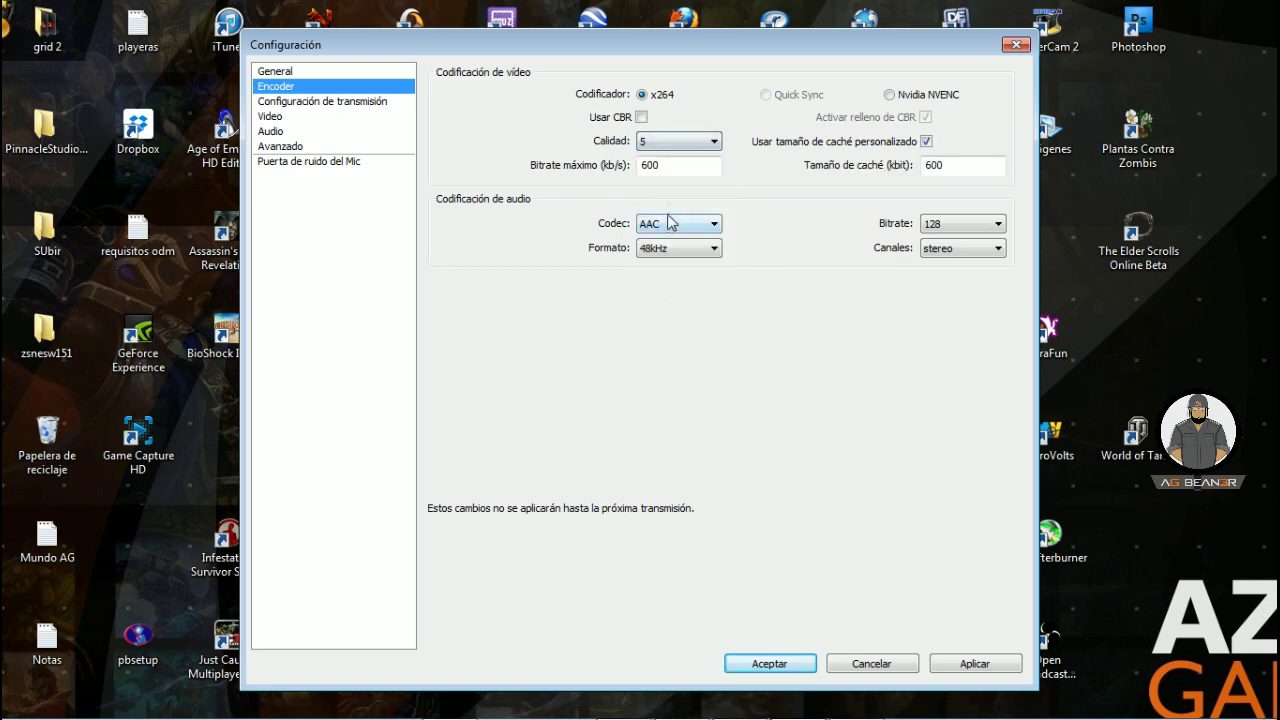
left_click(671, 150)
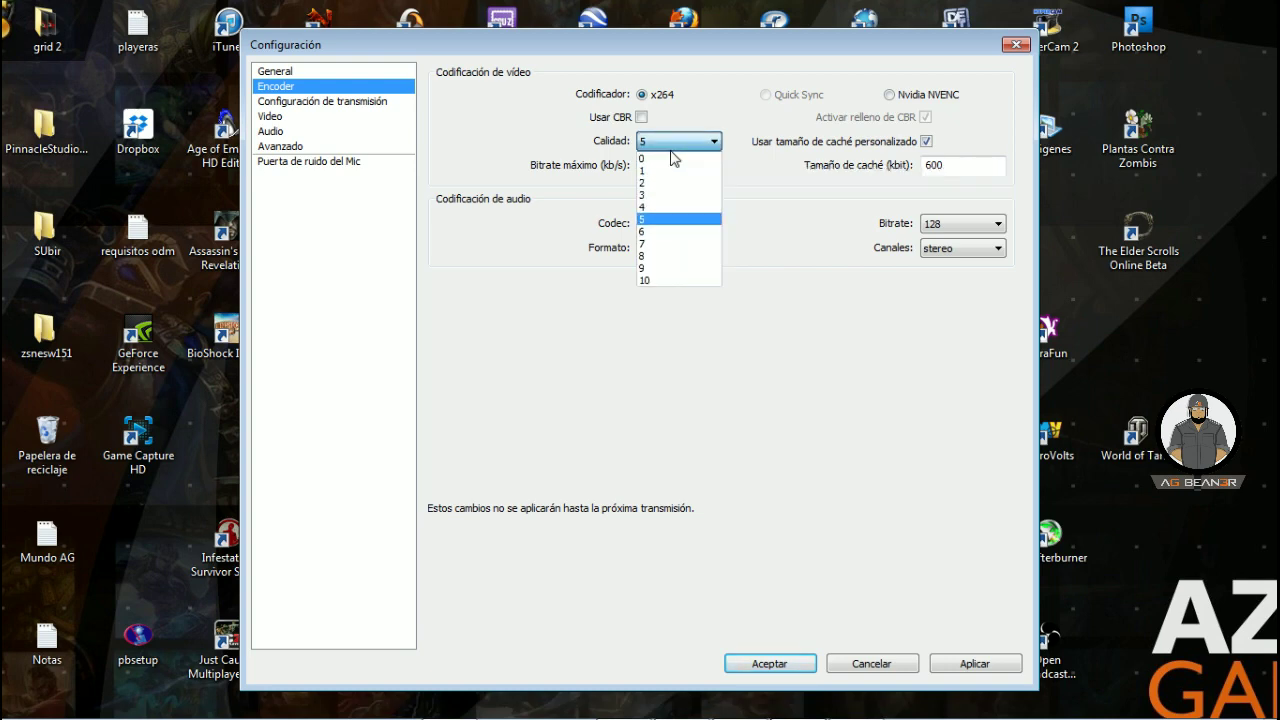
left_click(671, 151)
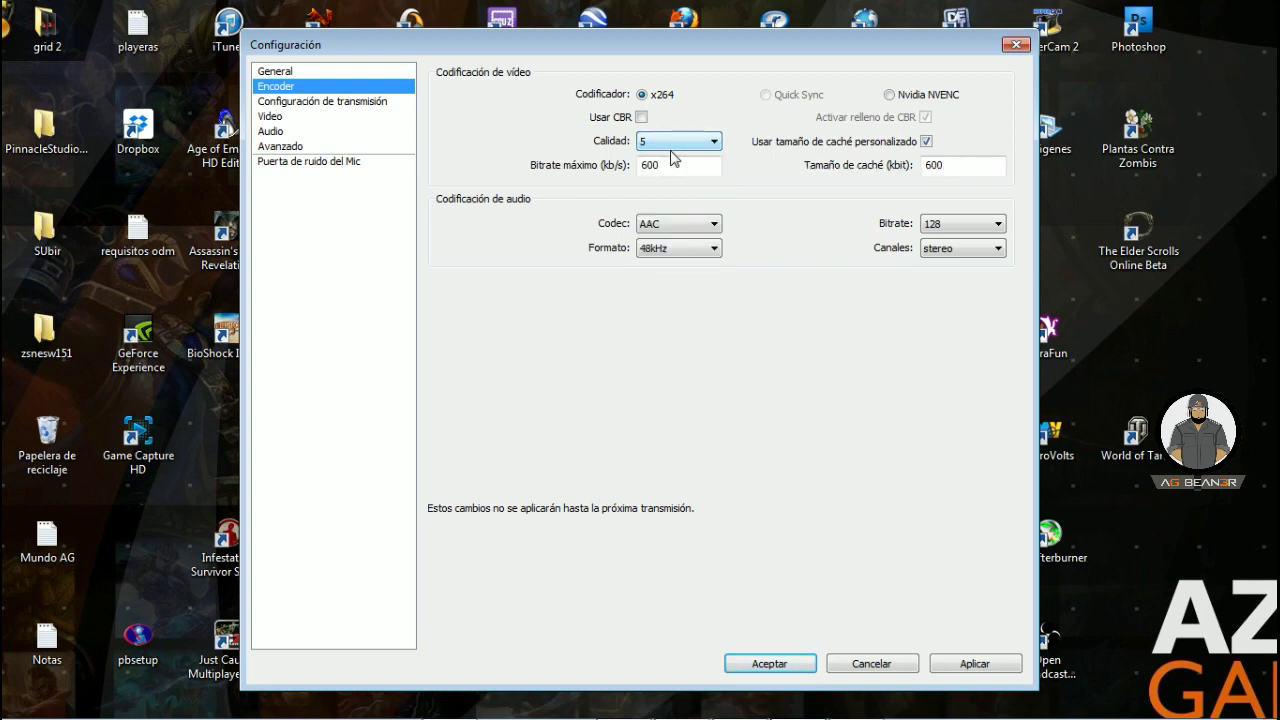
Step: Set the video quality back to 10 and turn CBR on again
left_click(671, 148)
left_click(662, 228)
left_click(656, 148)
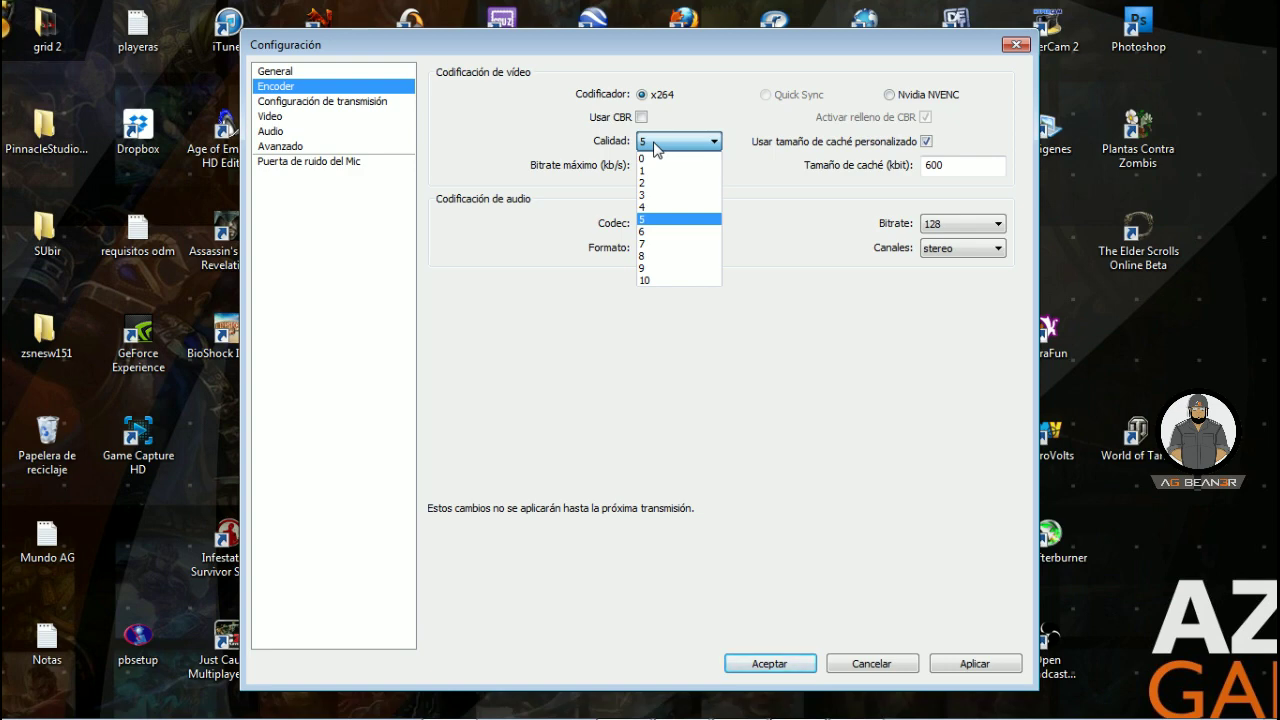
left_click(656, 148)
left_click(654, 148)
left_click(654, 148)
left_click(654, 148)
left_click(668, 280)
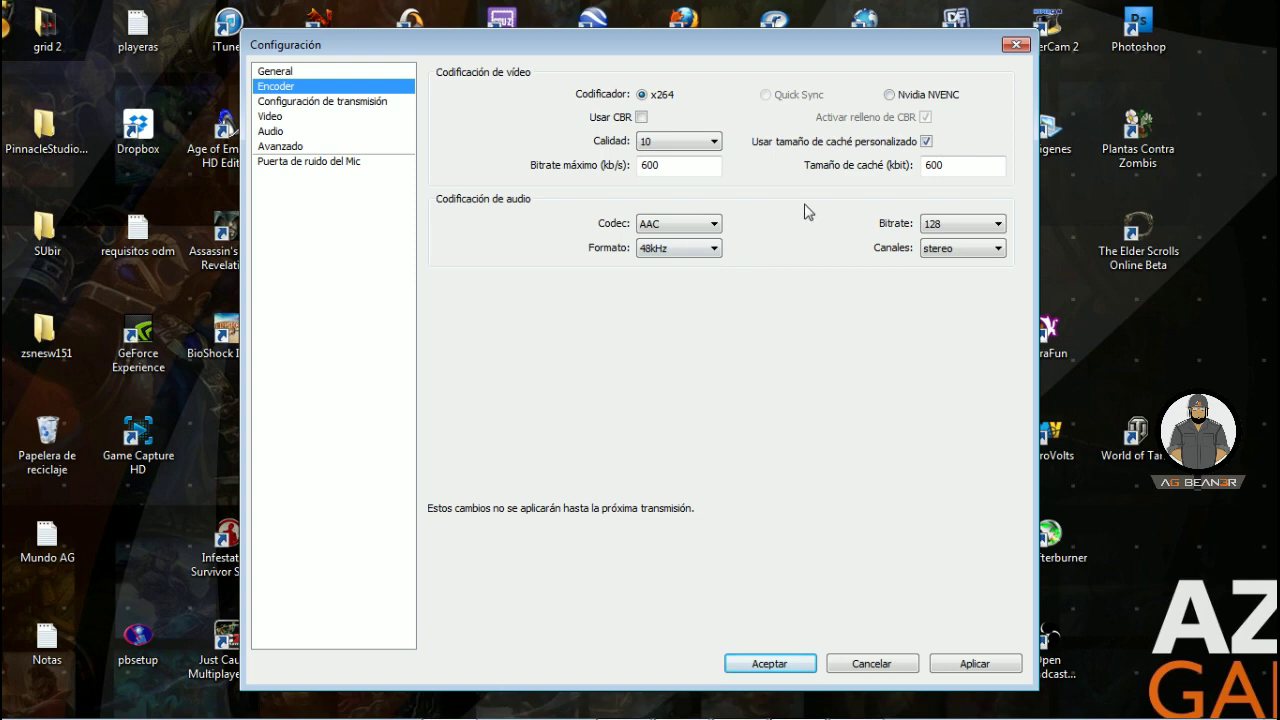
left_click(642, 117)
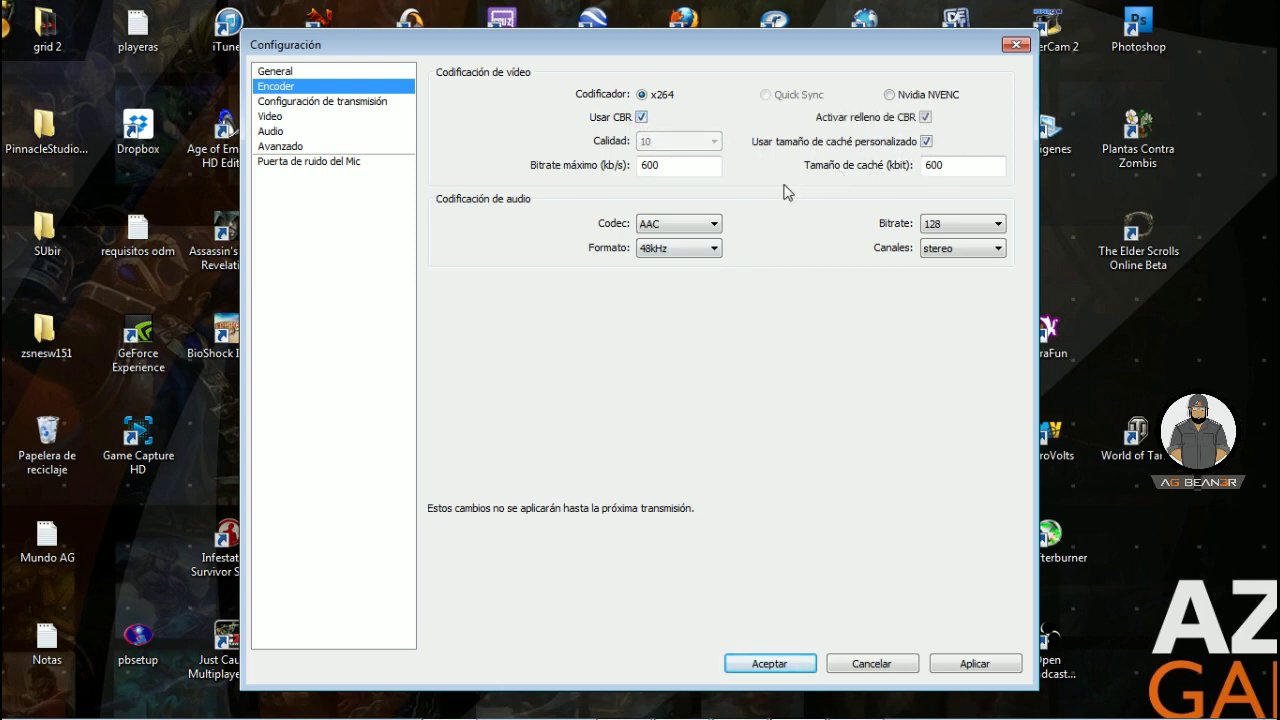
Step: Toggle the custom cache size off and on, and set both the maximum bitrate and the cache size to 1000
left_click(925, 142)
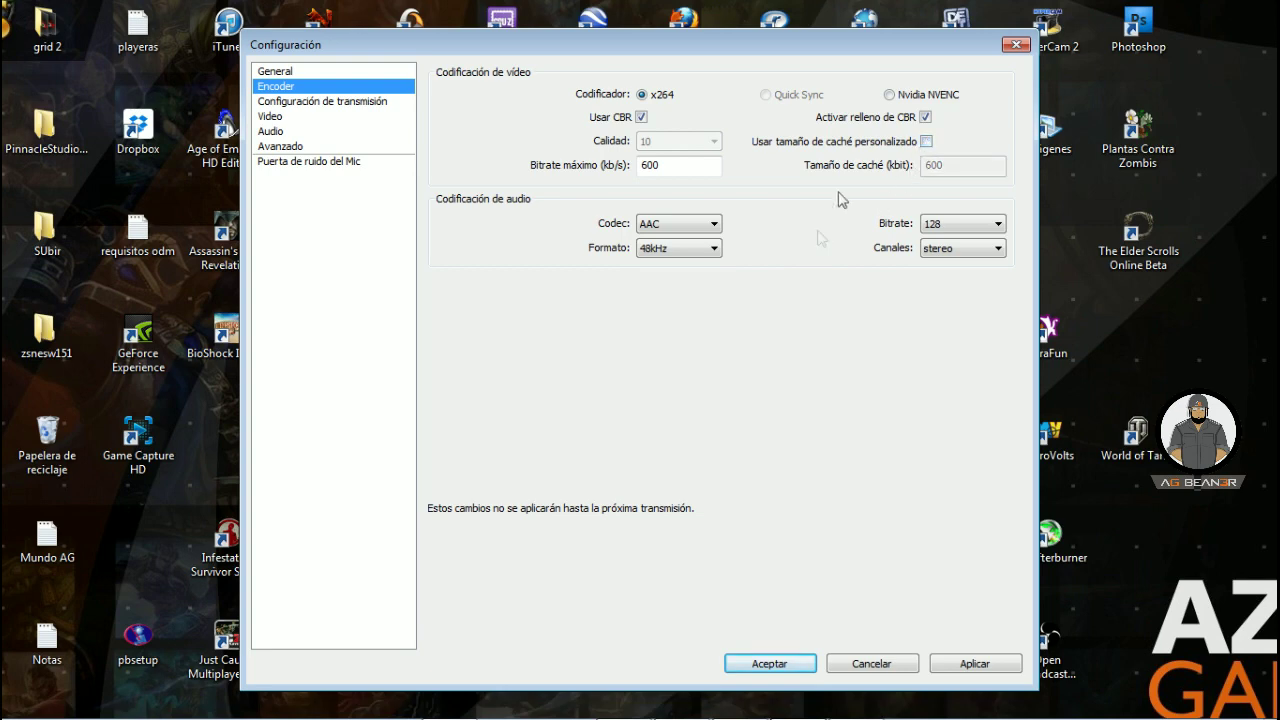
left_click(926, 143)
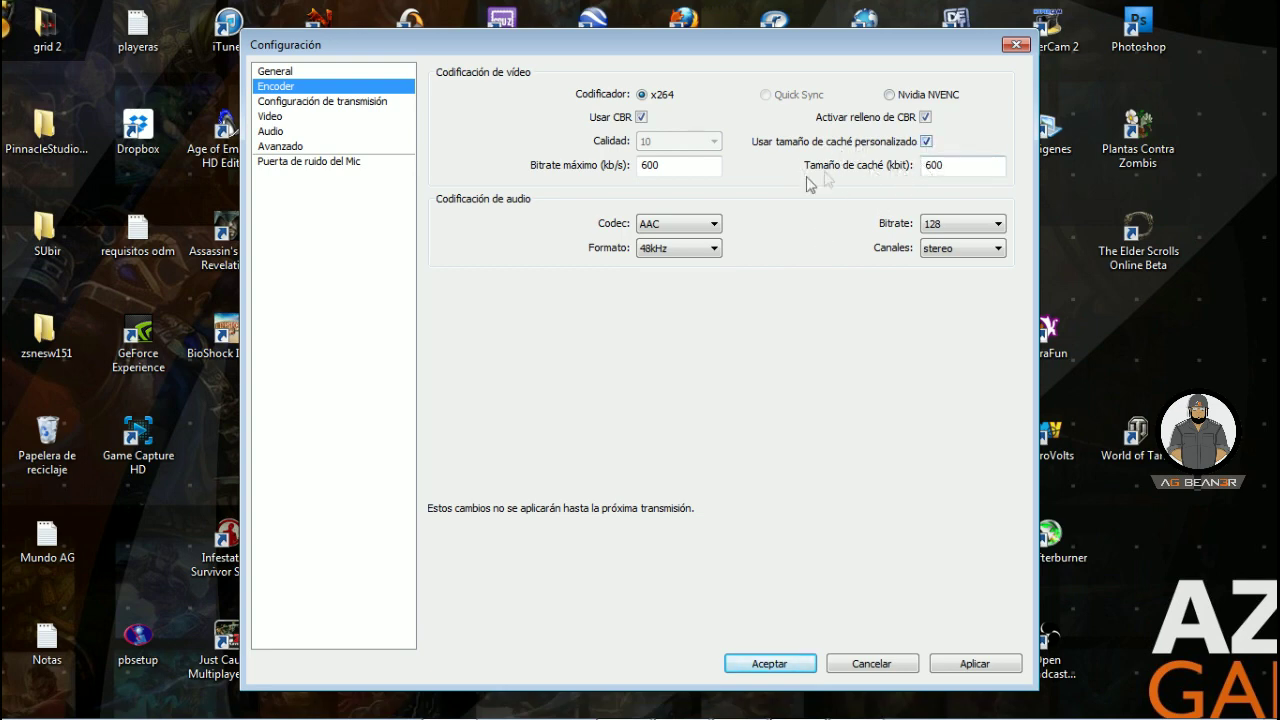
double_click(648, 165)
type("600")
key("ctrl+z")
type("1000")
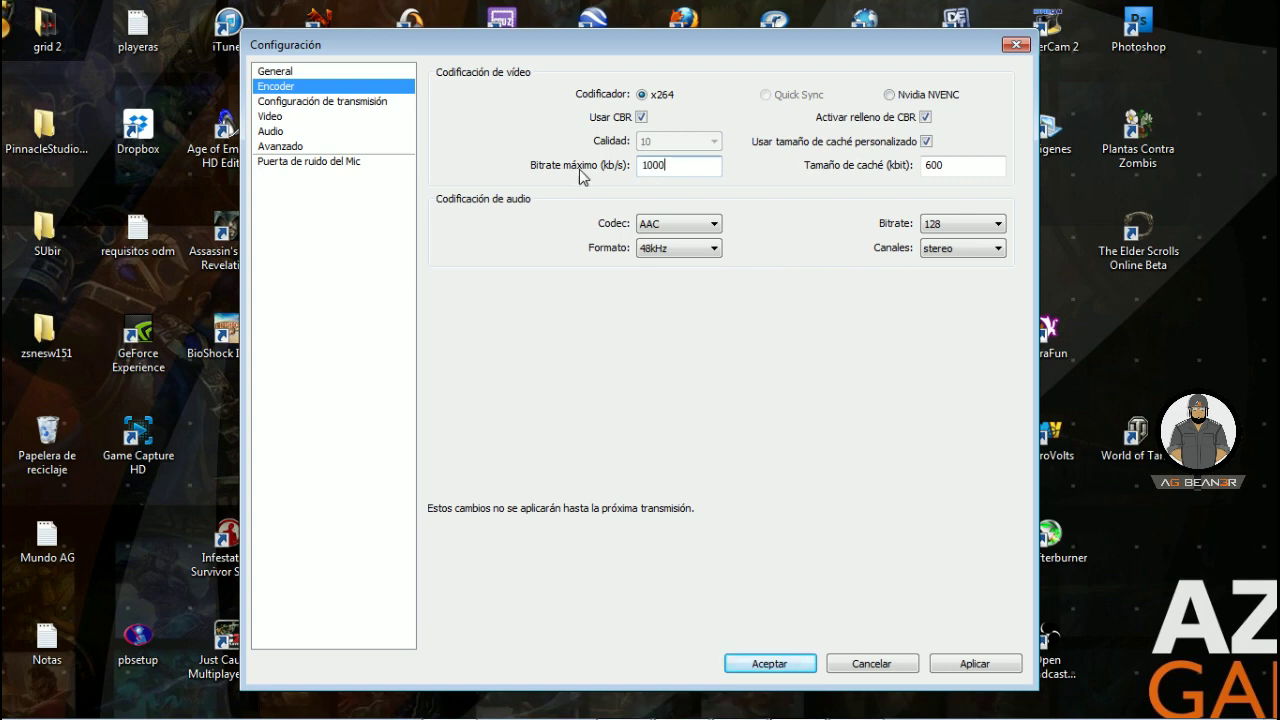
key("Tab")
type("0")
key("BackSpace")
type("1000")
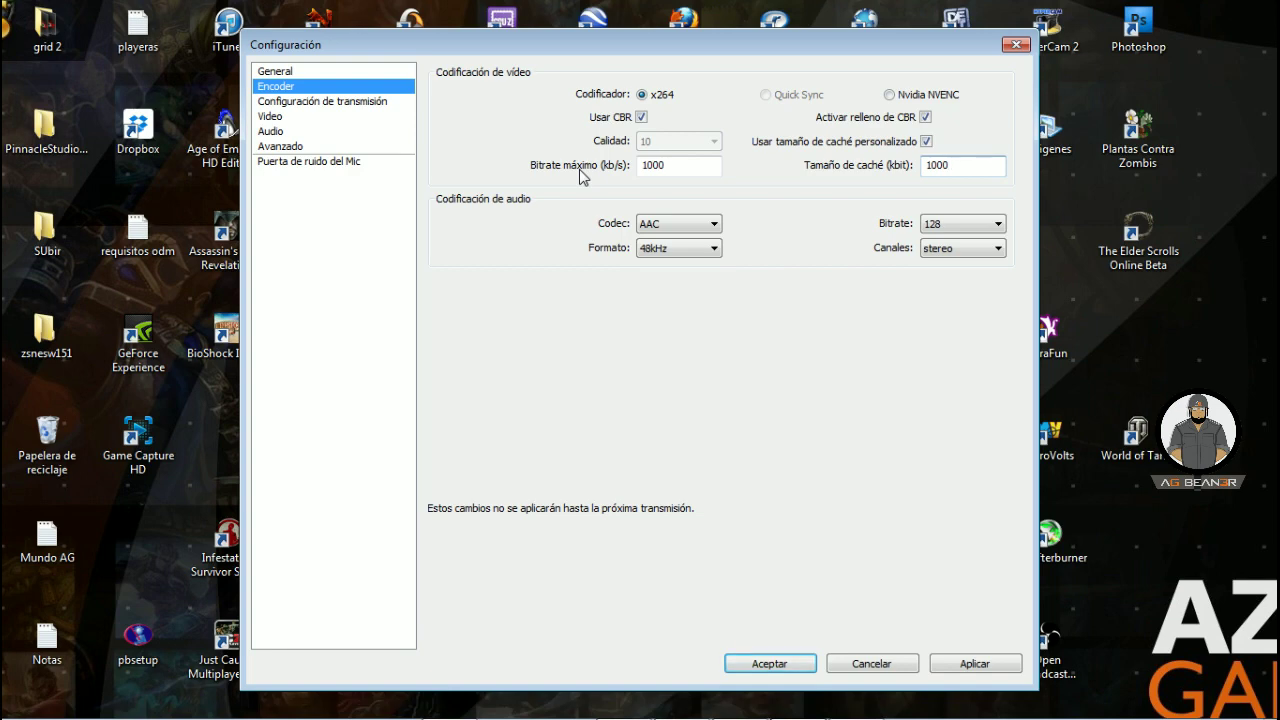
Step: Lower both the cache size and the maximum bitrate to 850
key("BackSpace")
key("BackSpace")
key("BackSpace")
type("800")
key("BackSpace")
key("BackSpace")
type("50")
double_click(684, 163)
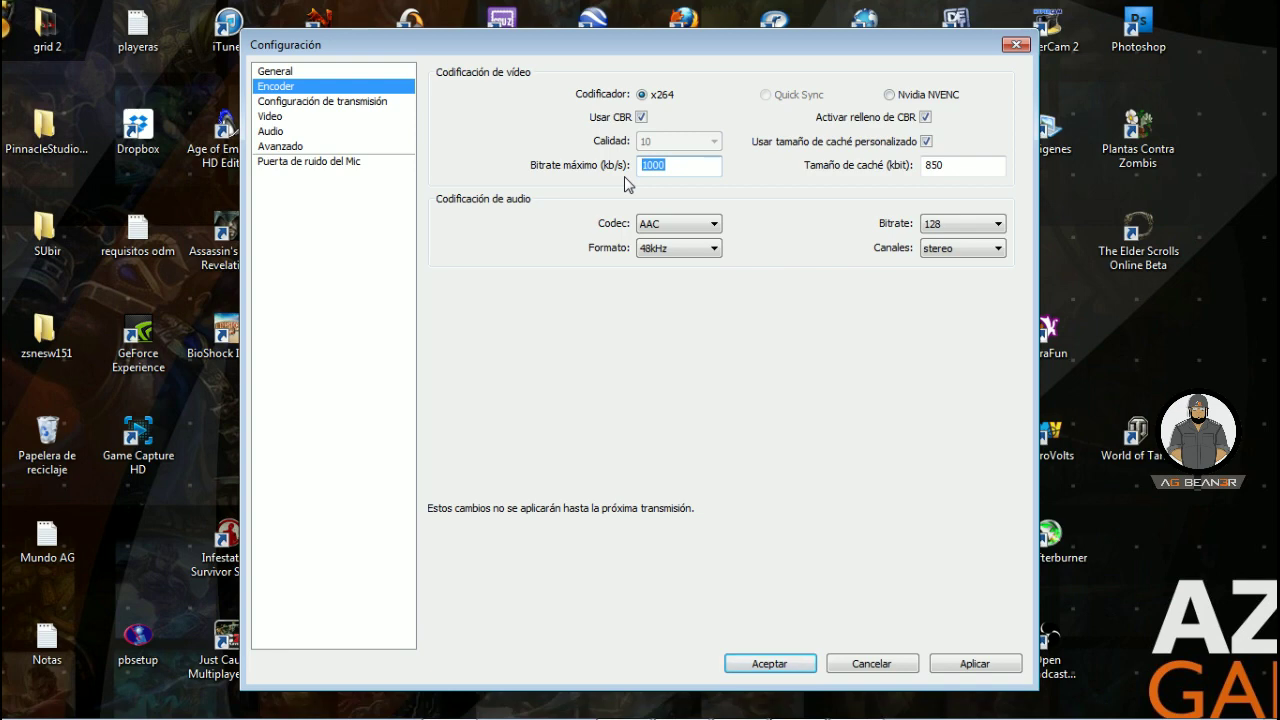
type("850")
Step: Set the maximum bitrate to 600 kb/s and the cache size to 600 kbit
key("BackSpace")
key("BackSpace")
key("BackSpace")
type("600")
key("Tab")
type("600")
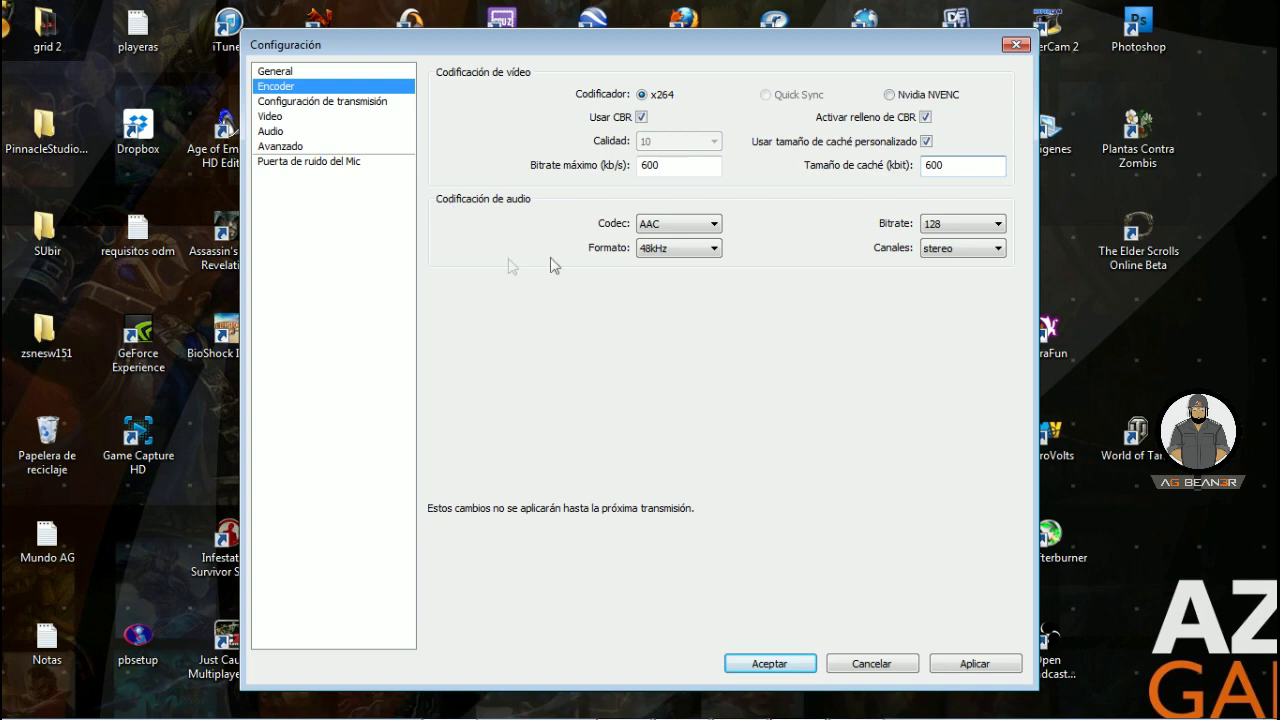
Step: Review the audio codec and bitrate options and choose stereo for the channels
left_click(686, 228)
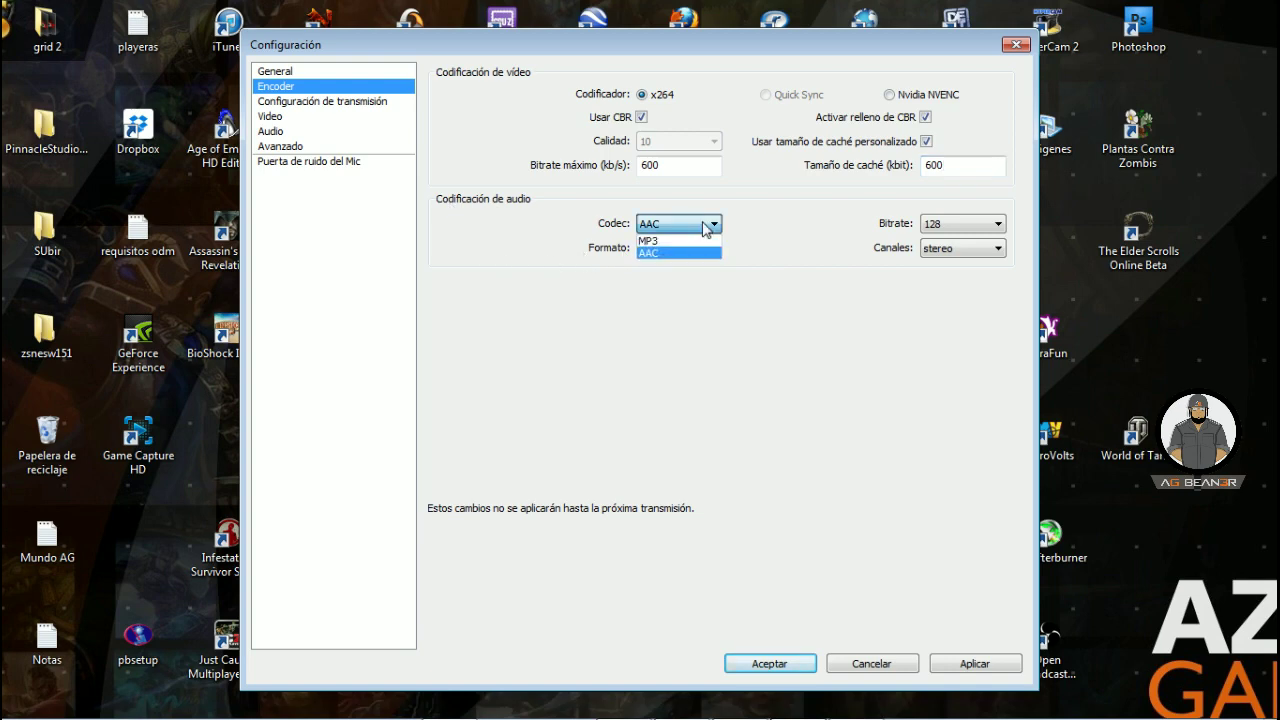
left_click(683, 227)
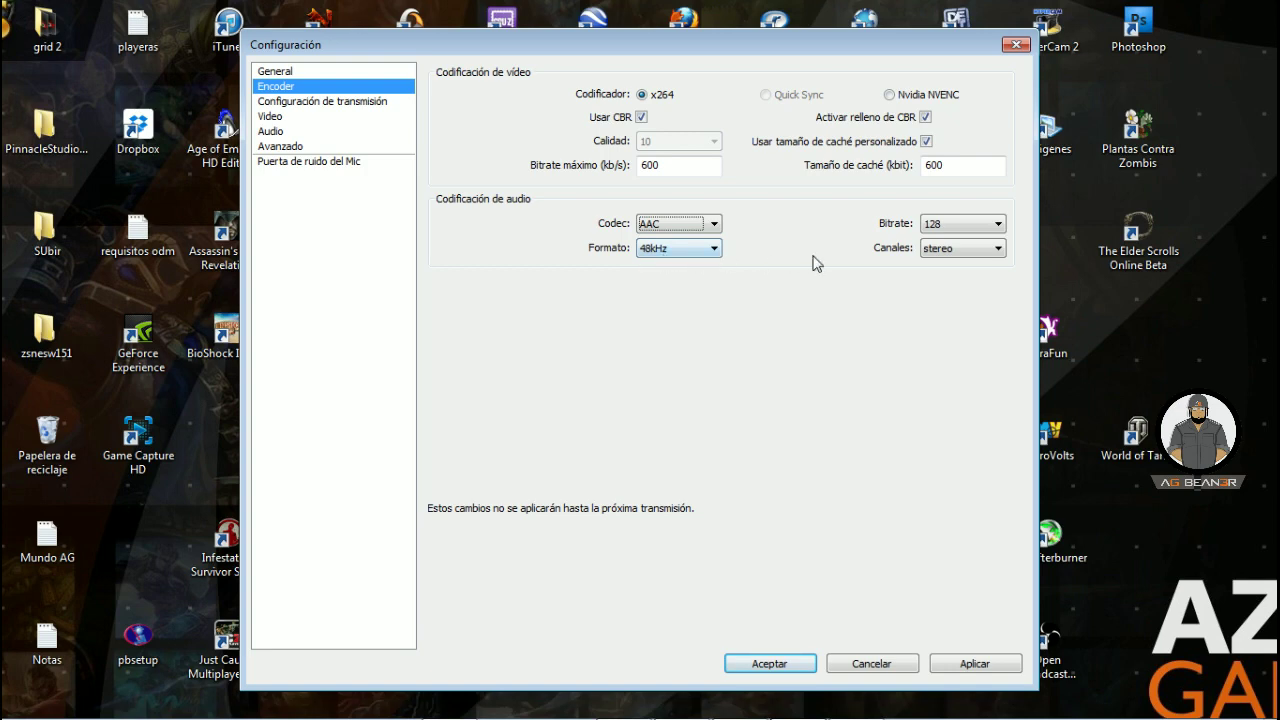
left_click(985, 224)
left_click(988, 224)
left_click(950, 250)
left_click(950, 273)
Step: Save the encoder changes and clear the stream key in the transmission settings
left_click(346, 103)
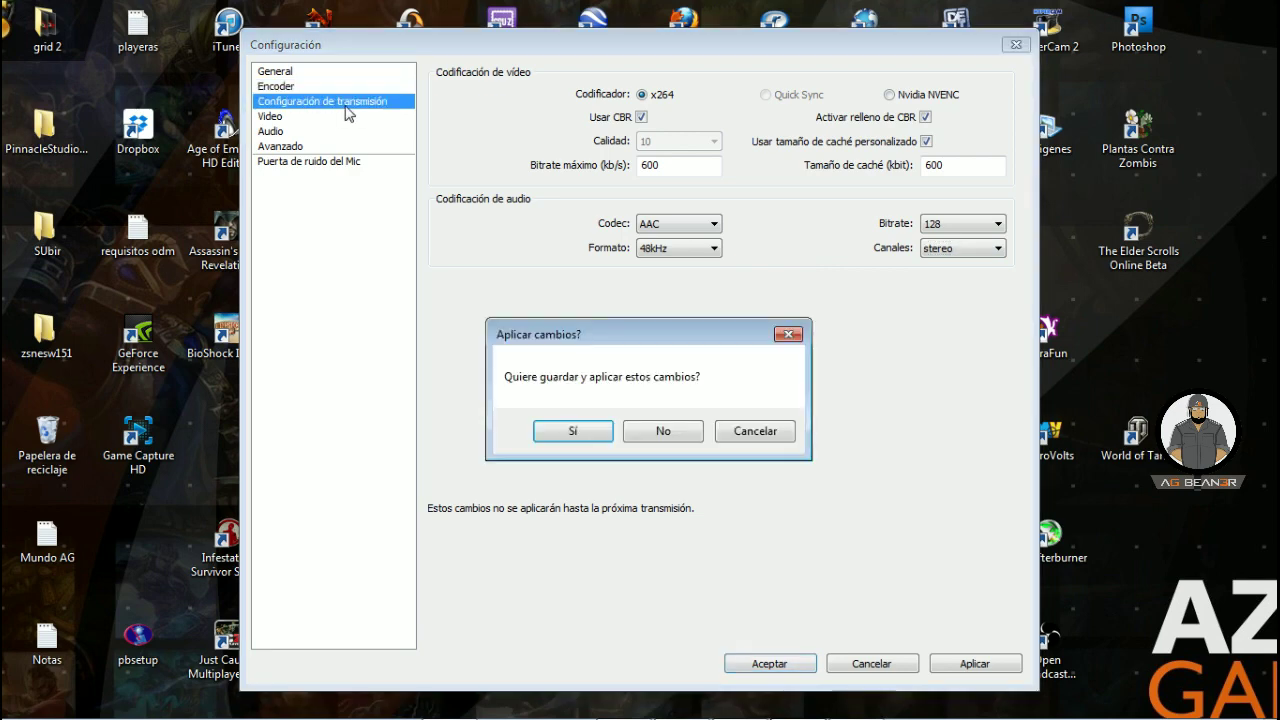
left_click(570, 436)
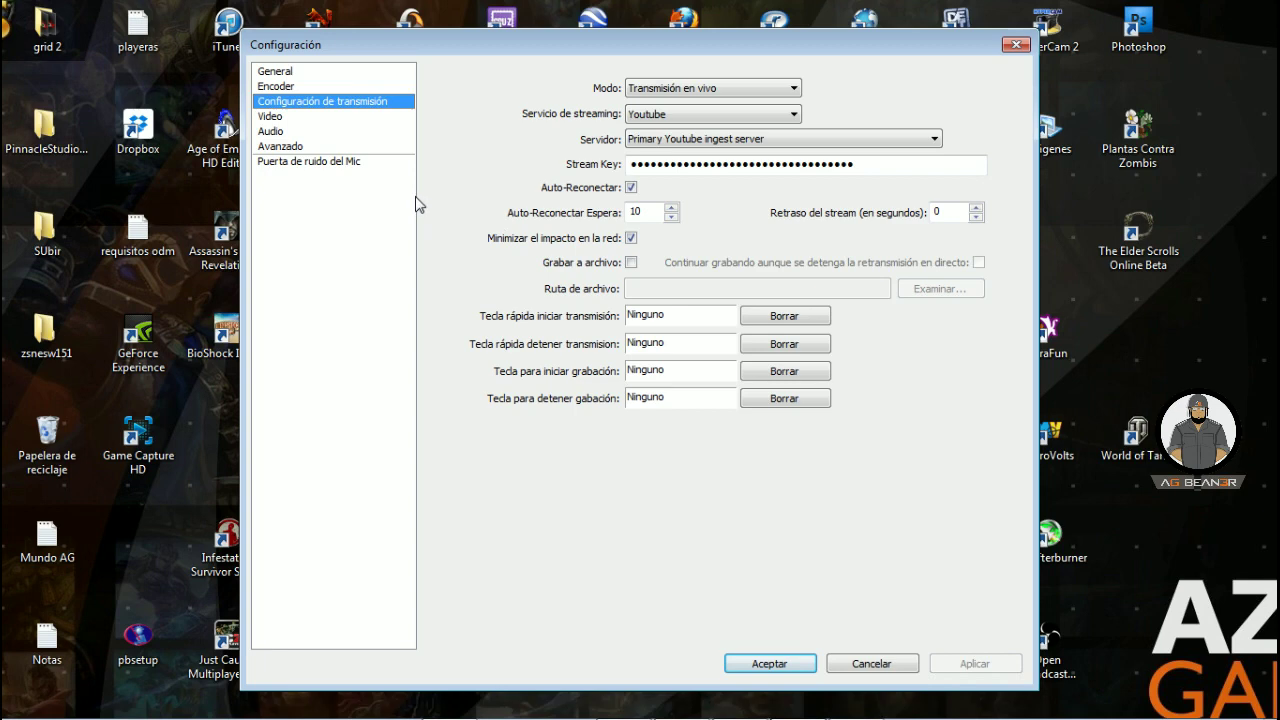
double_click(800, 164)
key("BackSpace")
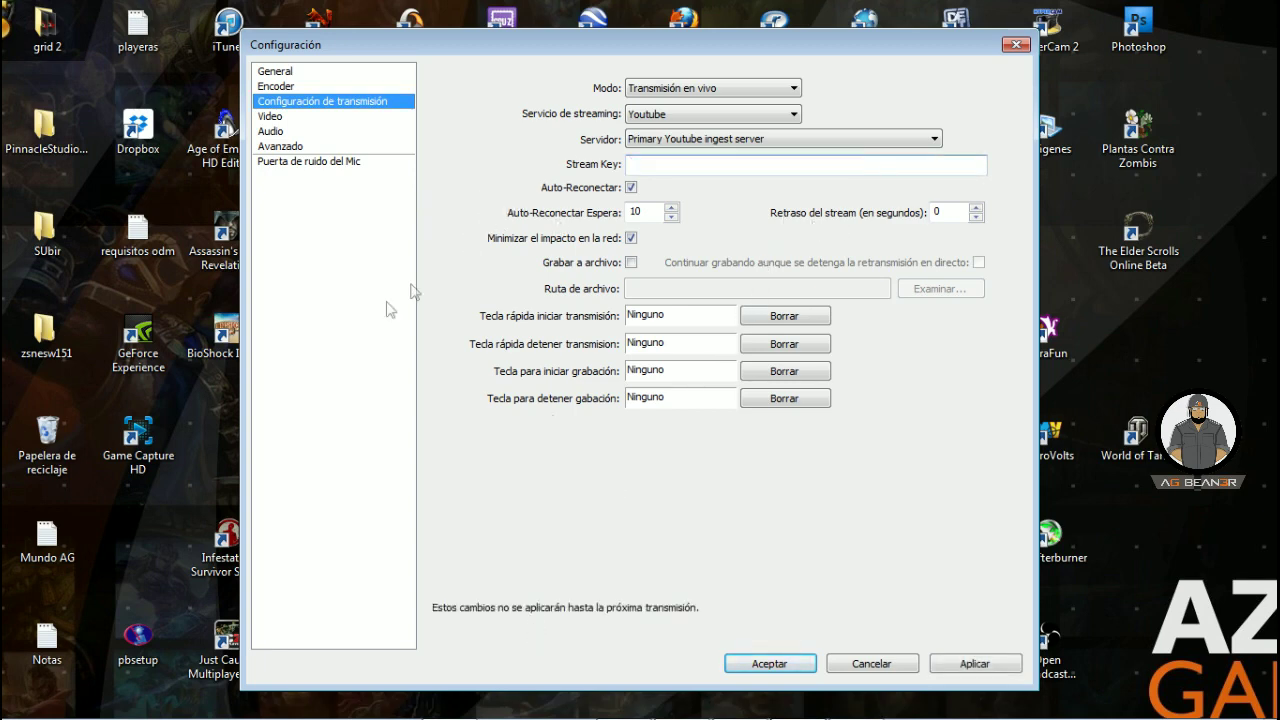
Step: Switch to YouTube in the browser and start creating a new live event
left_click(463, 710)
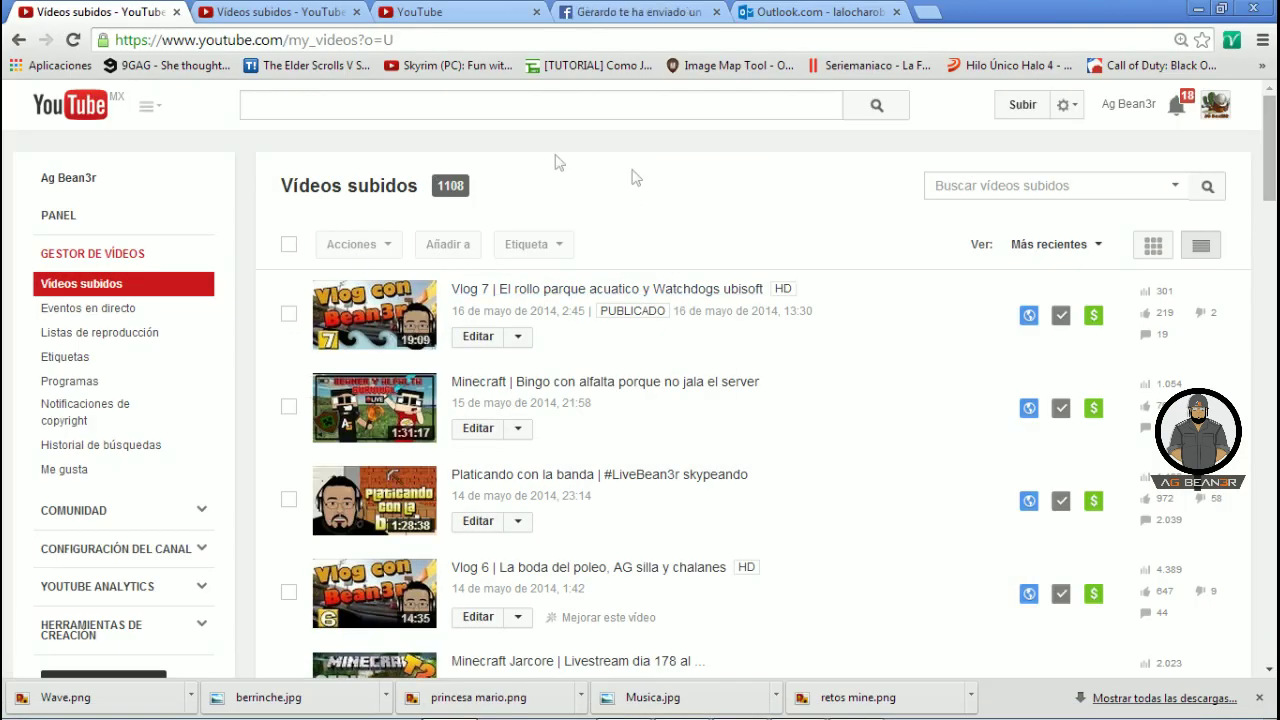
left_click(78, 316)
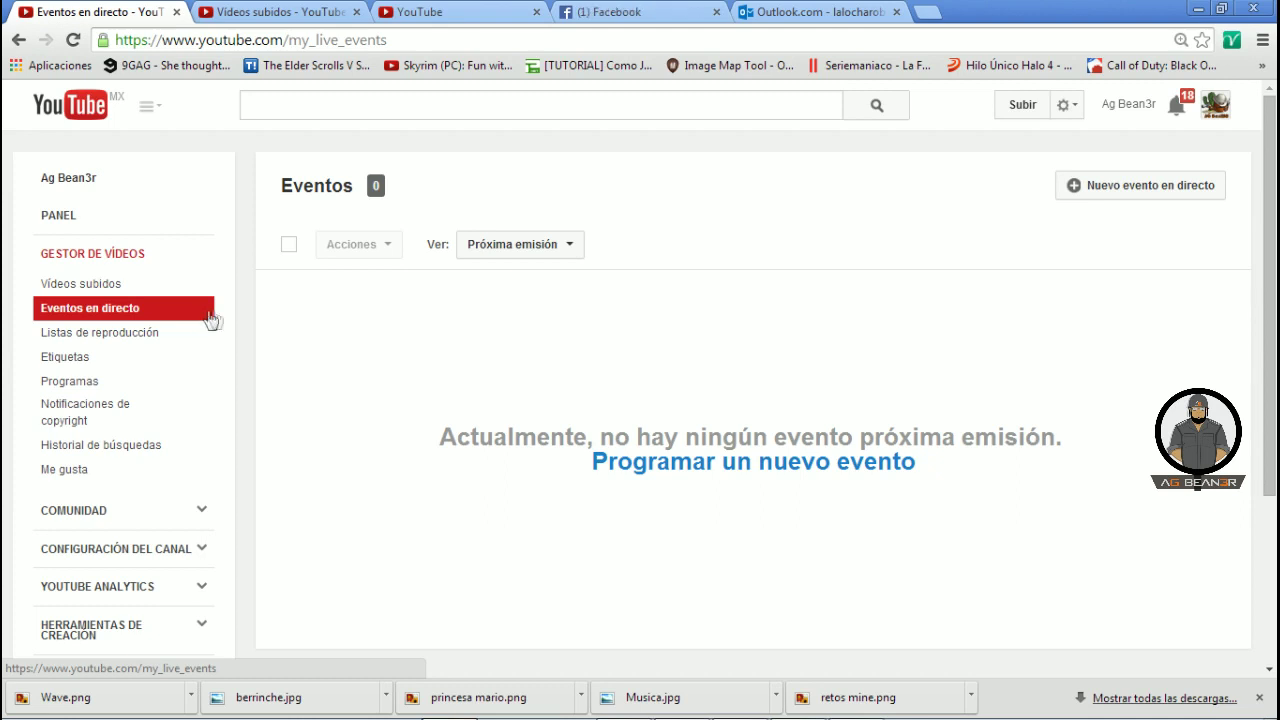
left_click(1092, 196)
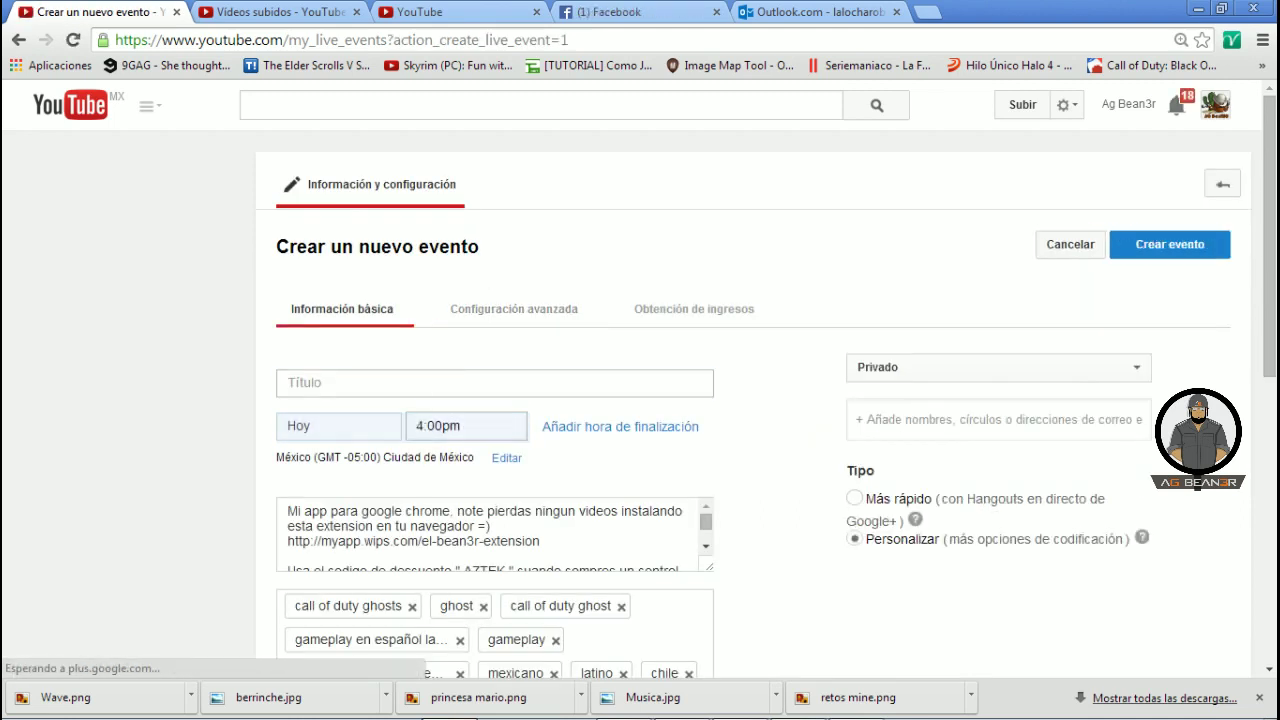
Step: Title the event "sdhuokahfñlkjawsfhkjsdgf", set its privacy to Privado and create it
type("sdhuokahfñlkjawsfhkjsdgf")
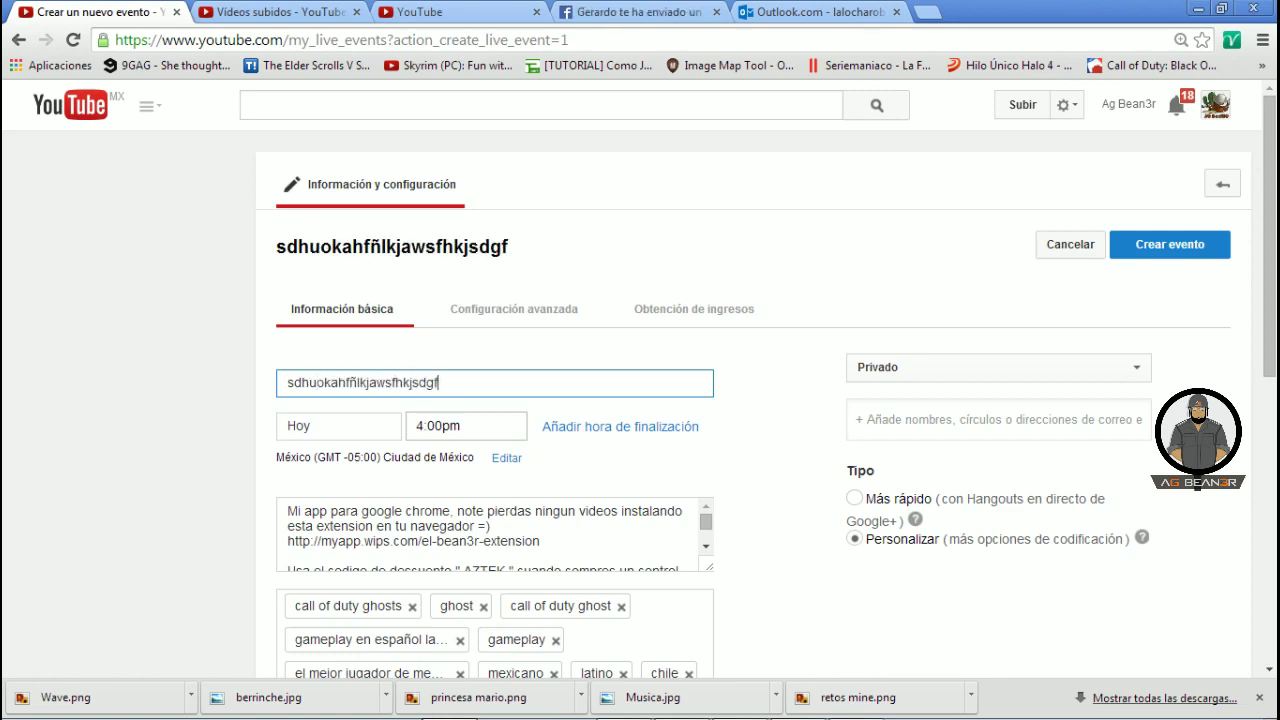
scroll(194, 514, "down", 3)
scroll(810, 475, "up", 3)
left_click(884, 380)
left_click(890, 420)
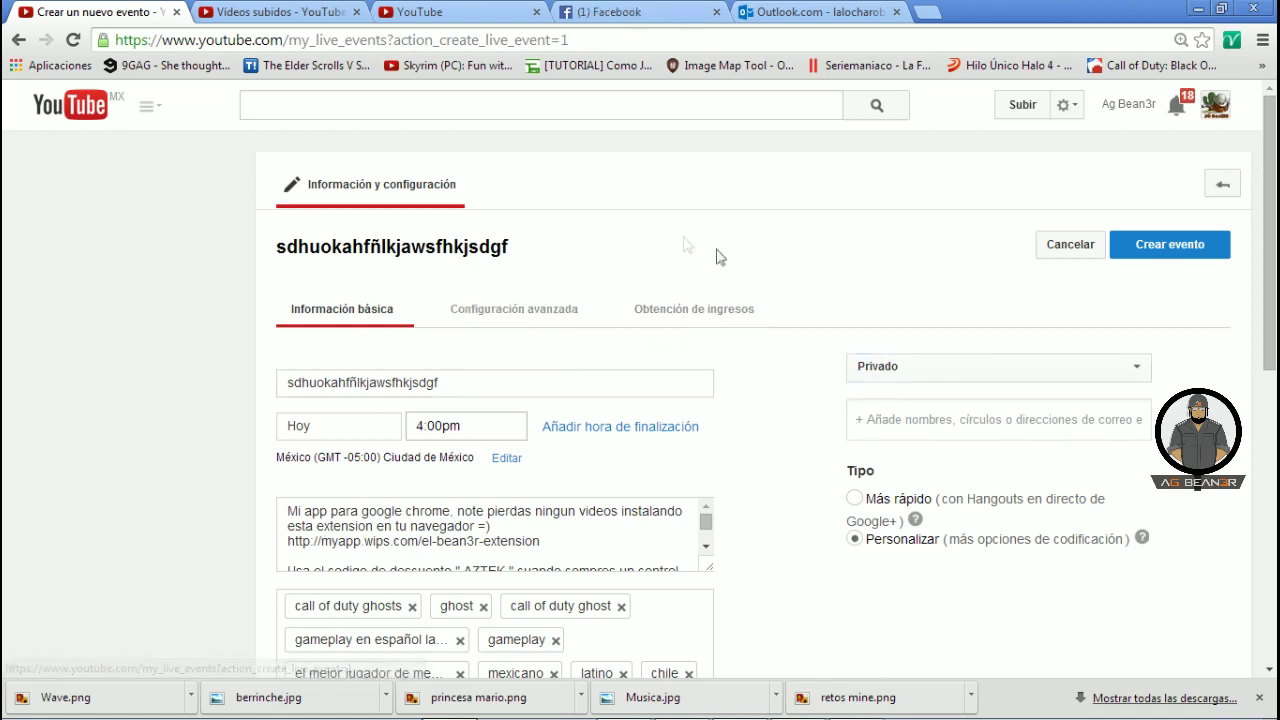
left_click(1133, 251)
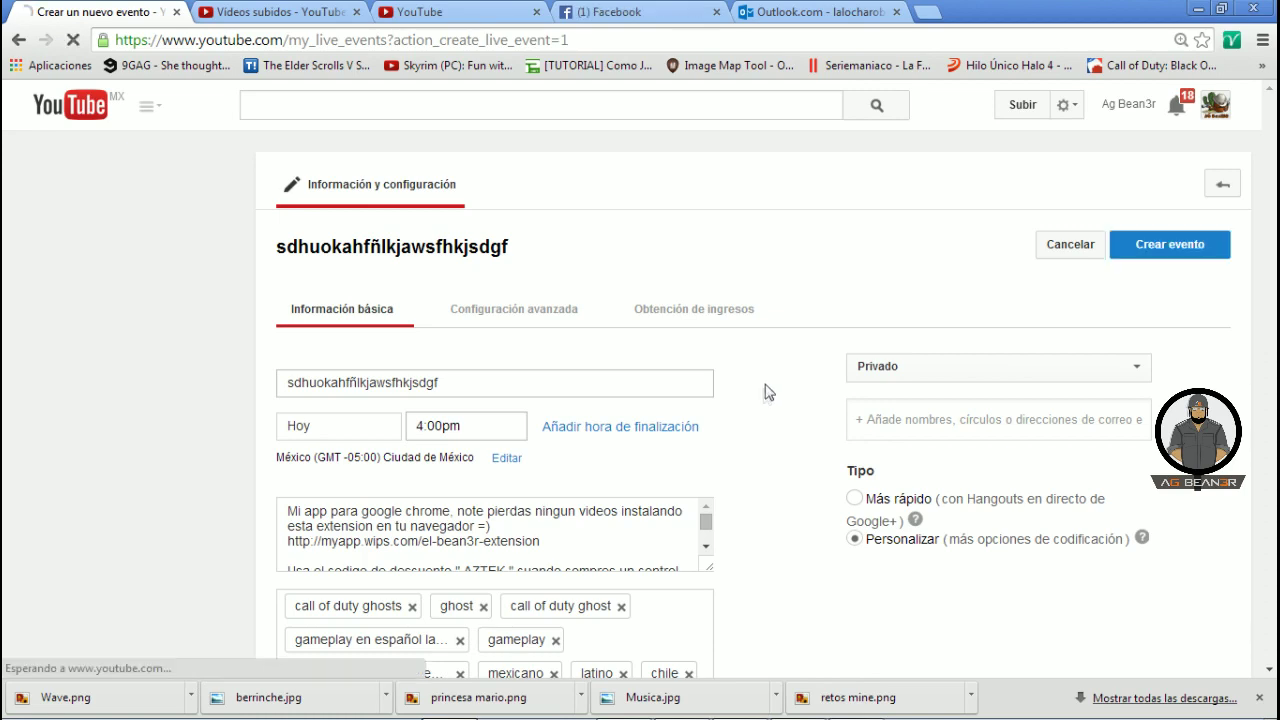
Step: Set the event's basic ingestion to 500 Kbps - 2000 Kbps (480p) and locate the stream name for the encoder
scroll(804, 334, "down", 3)
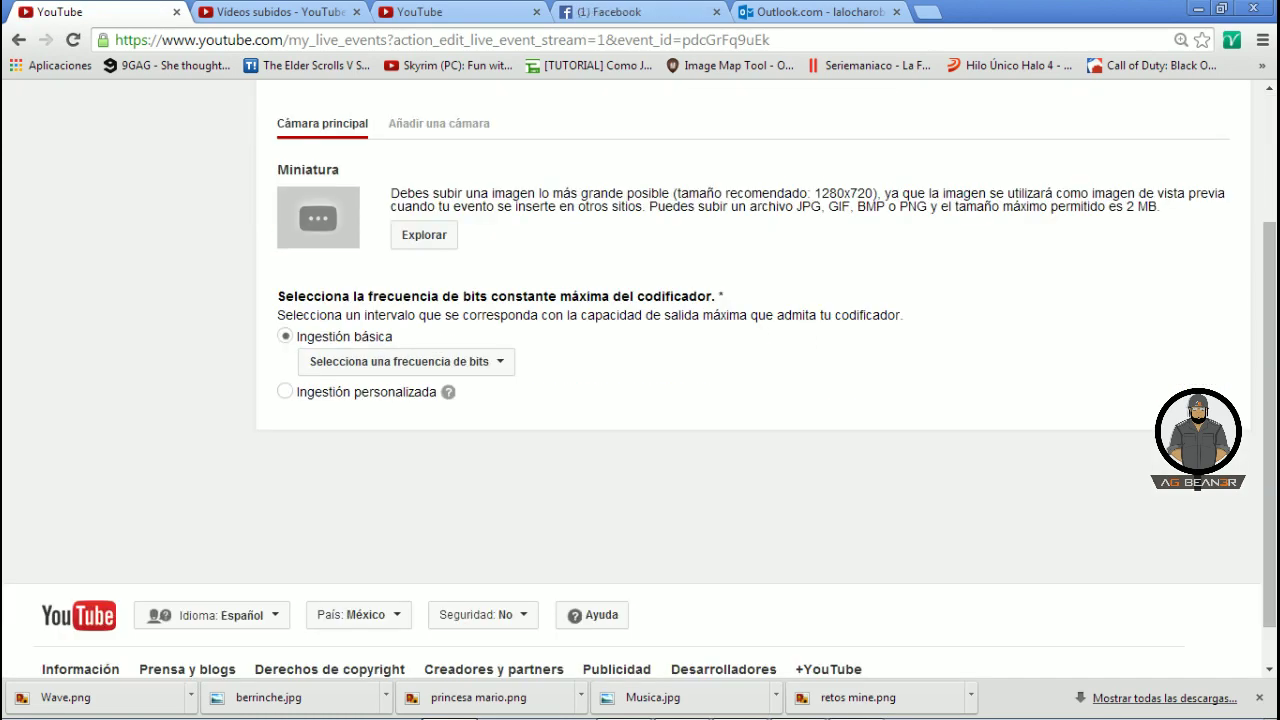
left_click(486, 366)
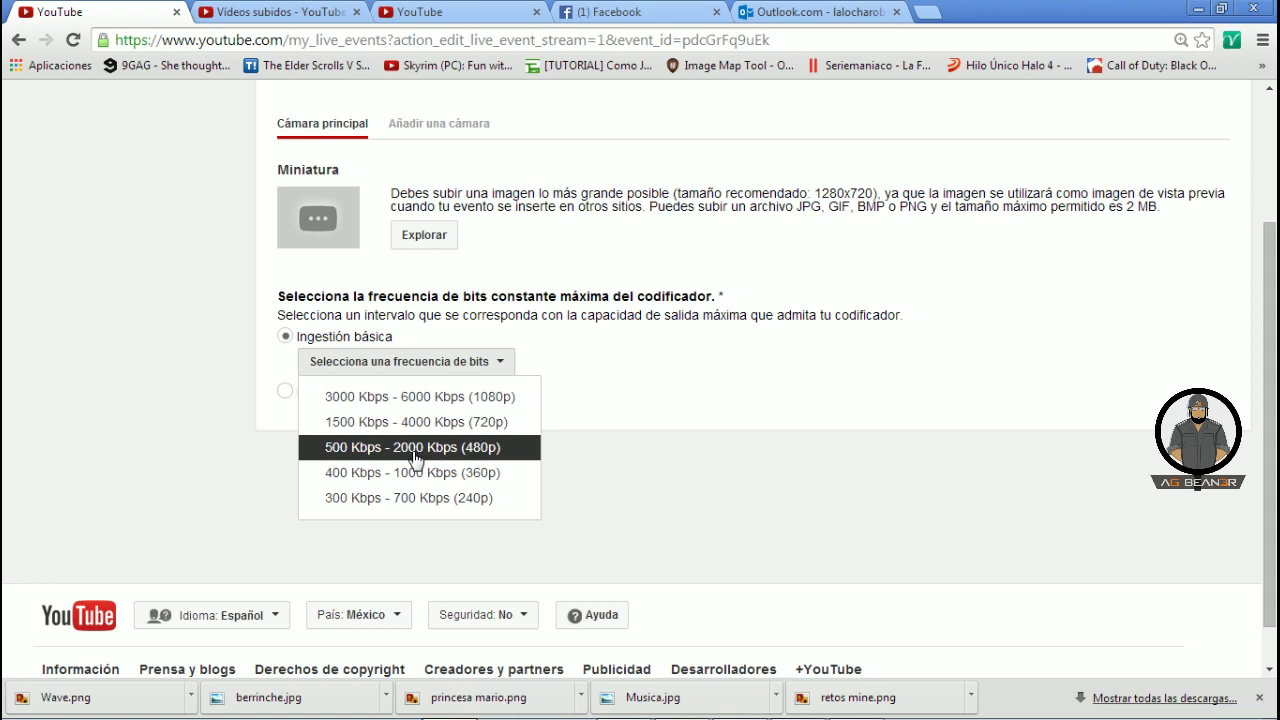
left_click(500, 450)
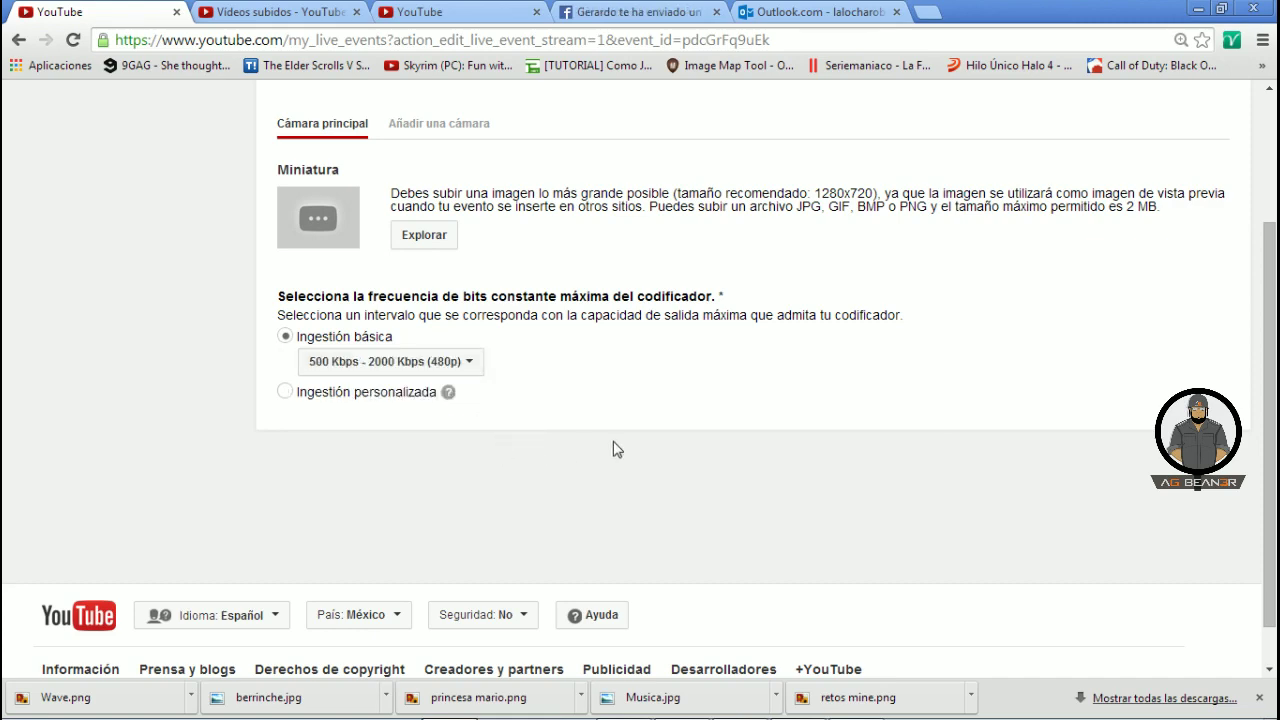
scroll(591, 326, "down", 3)
scroll(591, 326, "down", 2)
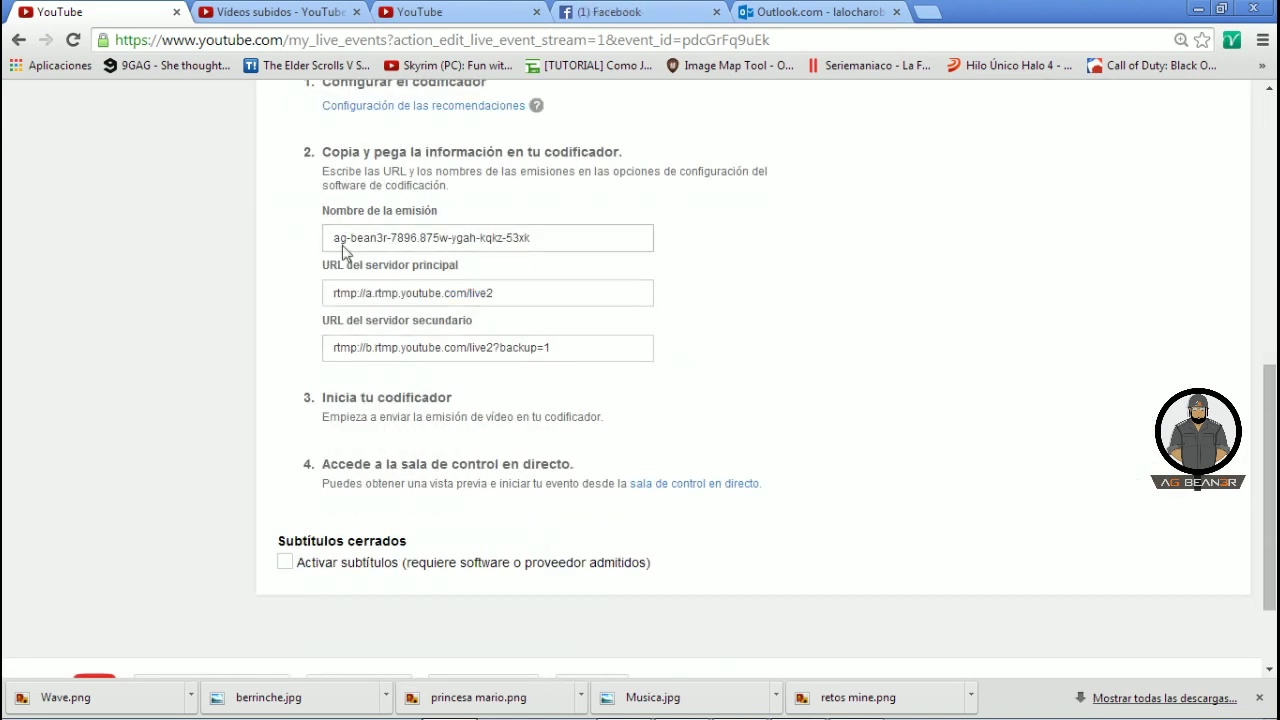
Step: Copy the event's stream name from YouTube and paste it as the stream key in Open Broadcaster Software's transmission settings
left_click(335, 249)
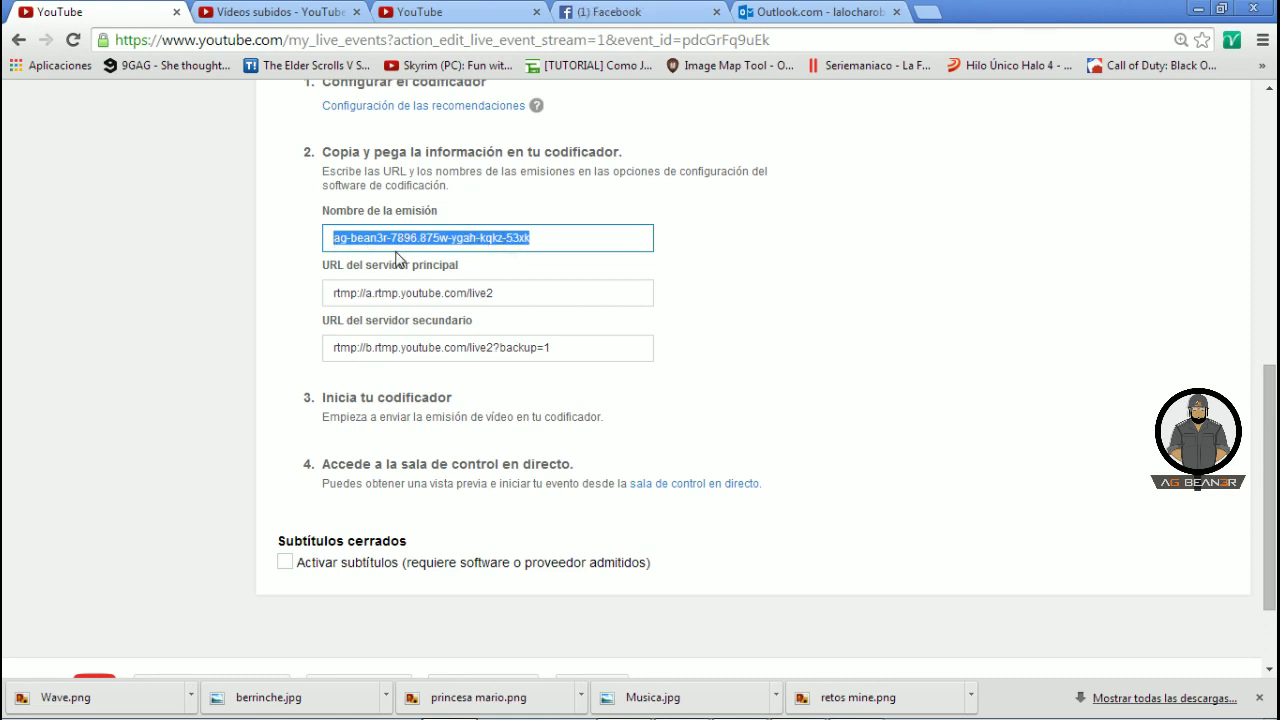
mouse_move(740, 712)
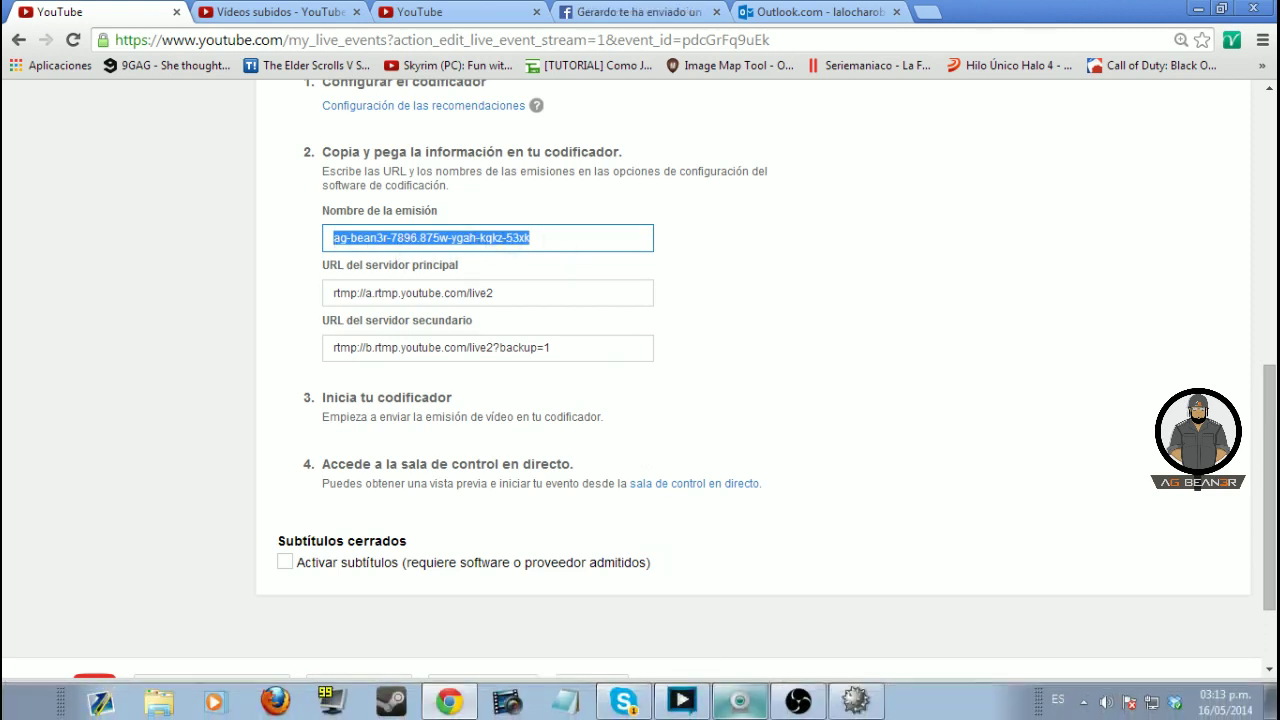
left_click(797, 701)
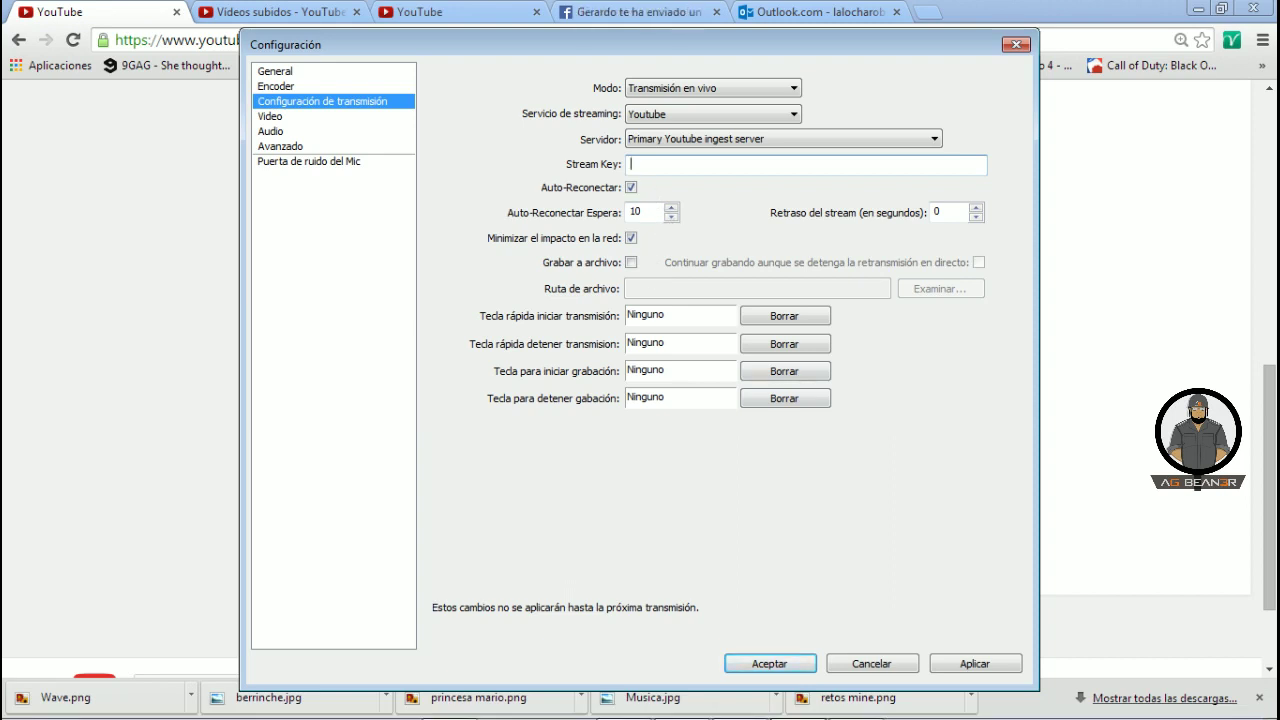
key("ctrl+v")
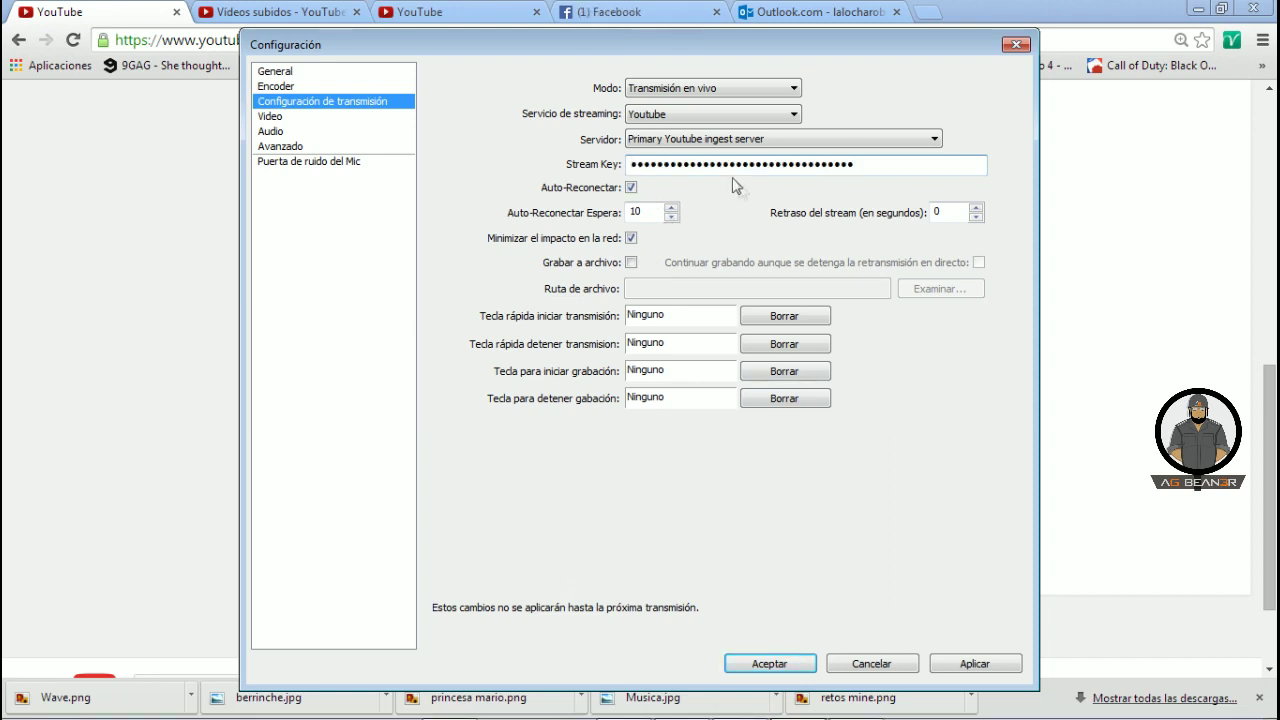
Step: Select Transmisión en vivo as the mode and Youtube as the streaming service
left_click(690, 92)
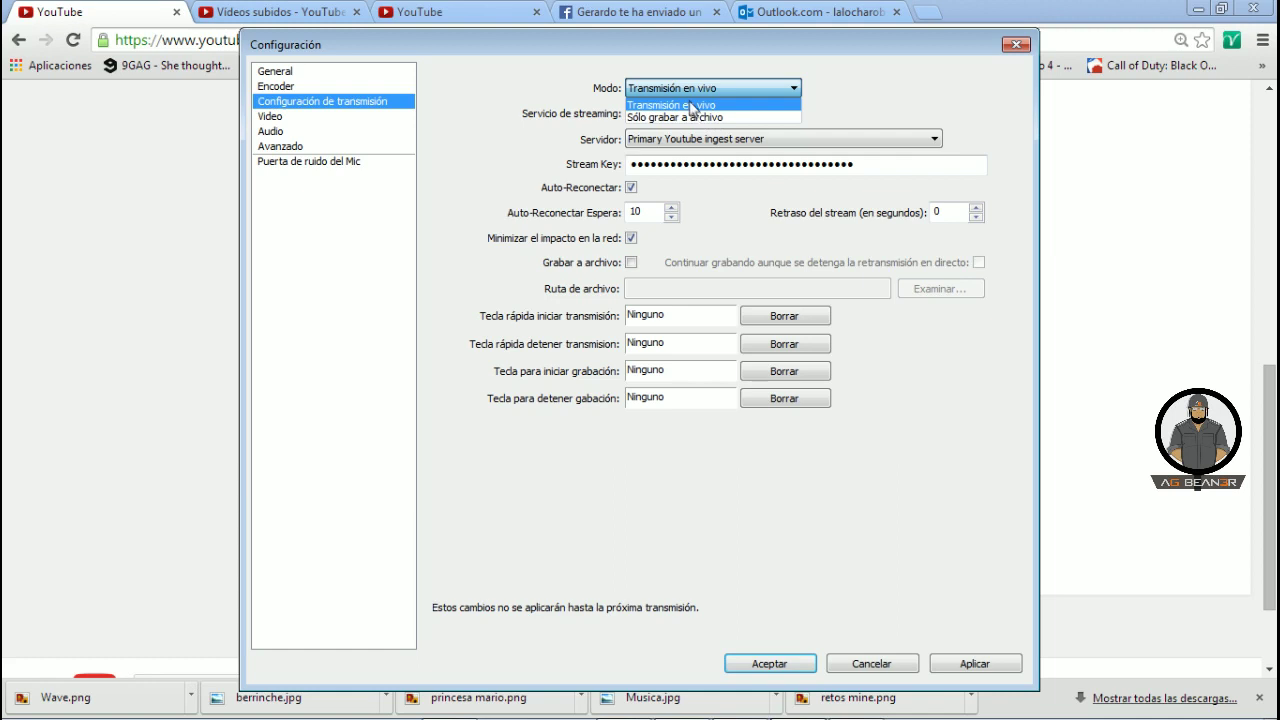
left_click(688, 100)
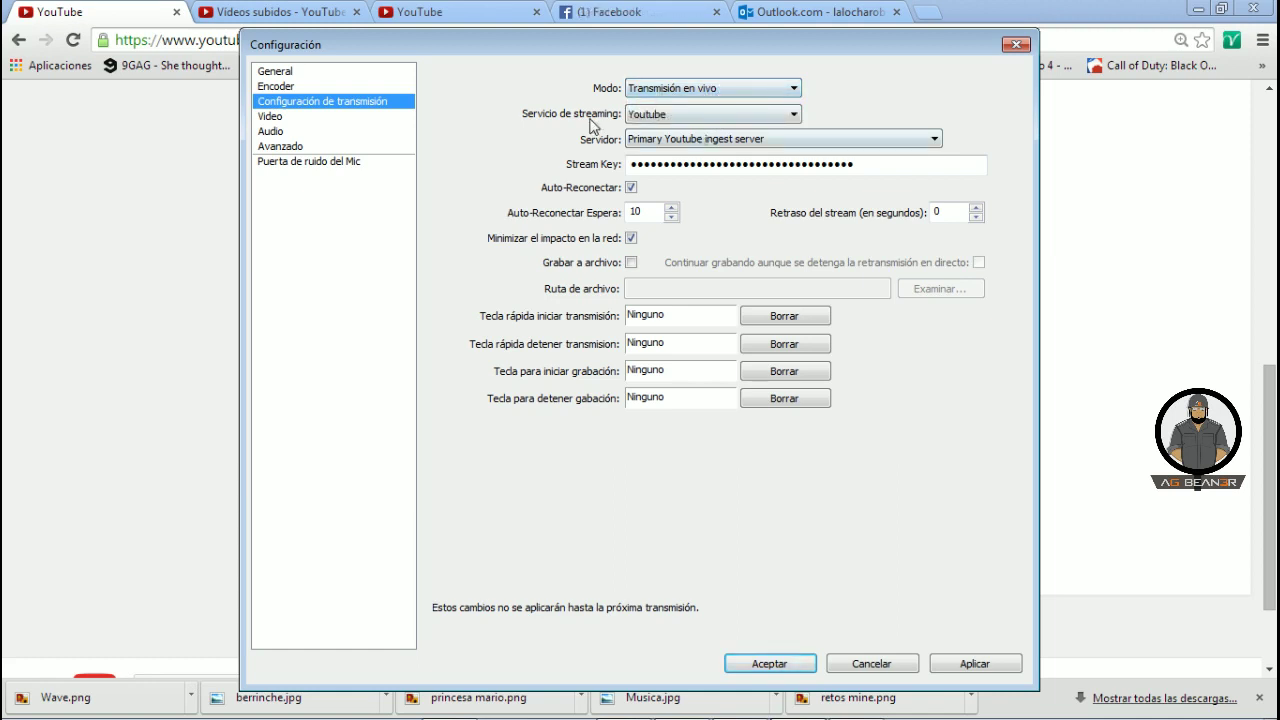
left_click(688, 116)
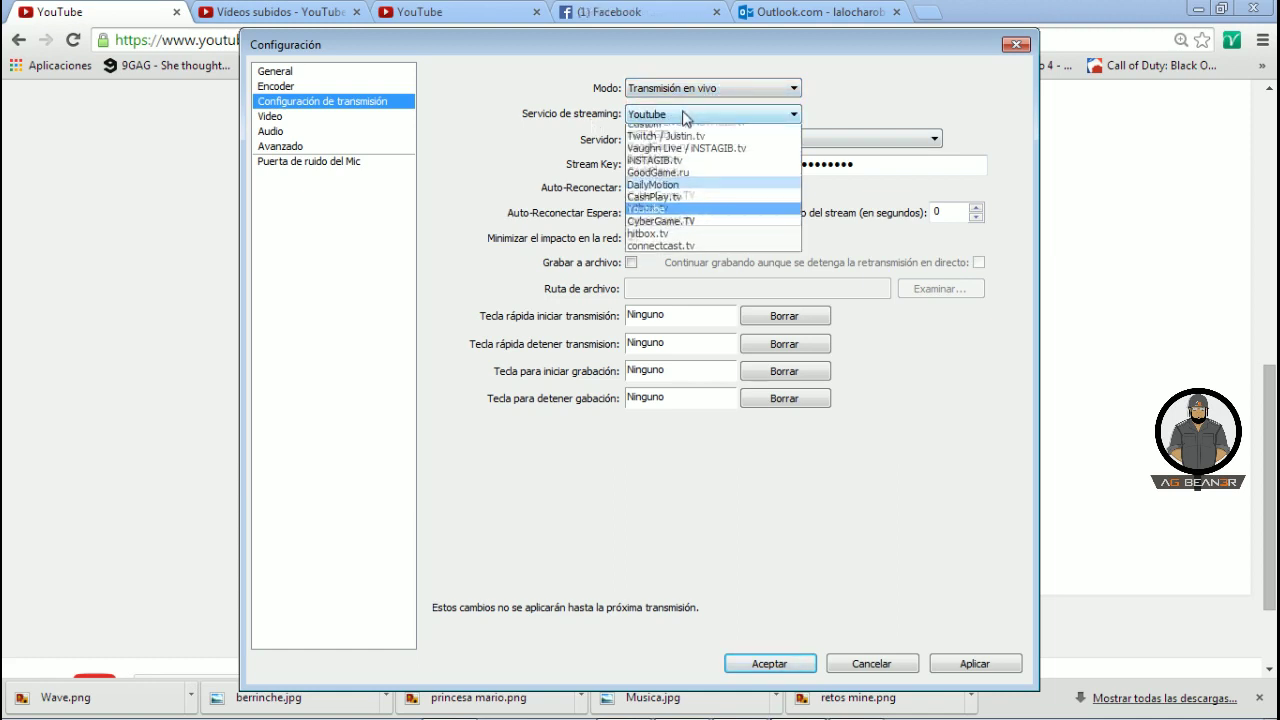
left_click(688, 216)
Step: Review the server choices and keep Primary Youtube ingest server as the streaming server
left_click(659, 143)
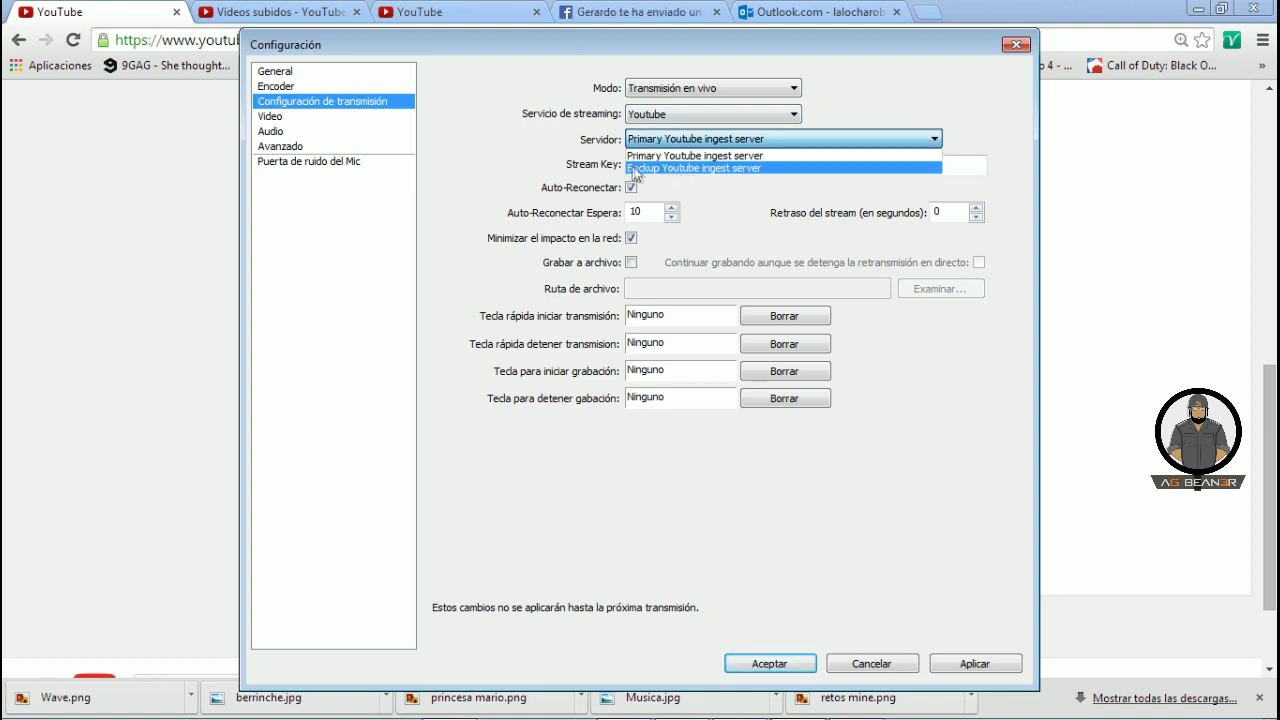
left_click(668, 186)
scroll(651, 150, "down", 1)
left_click(656, 146)
left_click(658, 155)
left_click(671, 163)
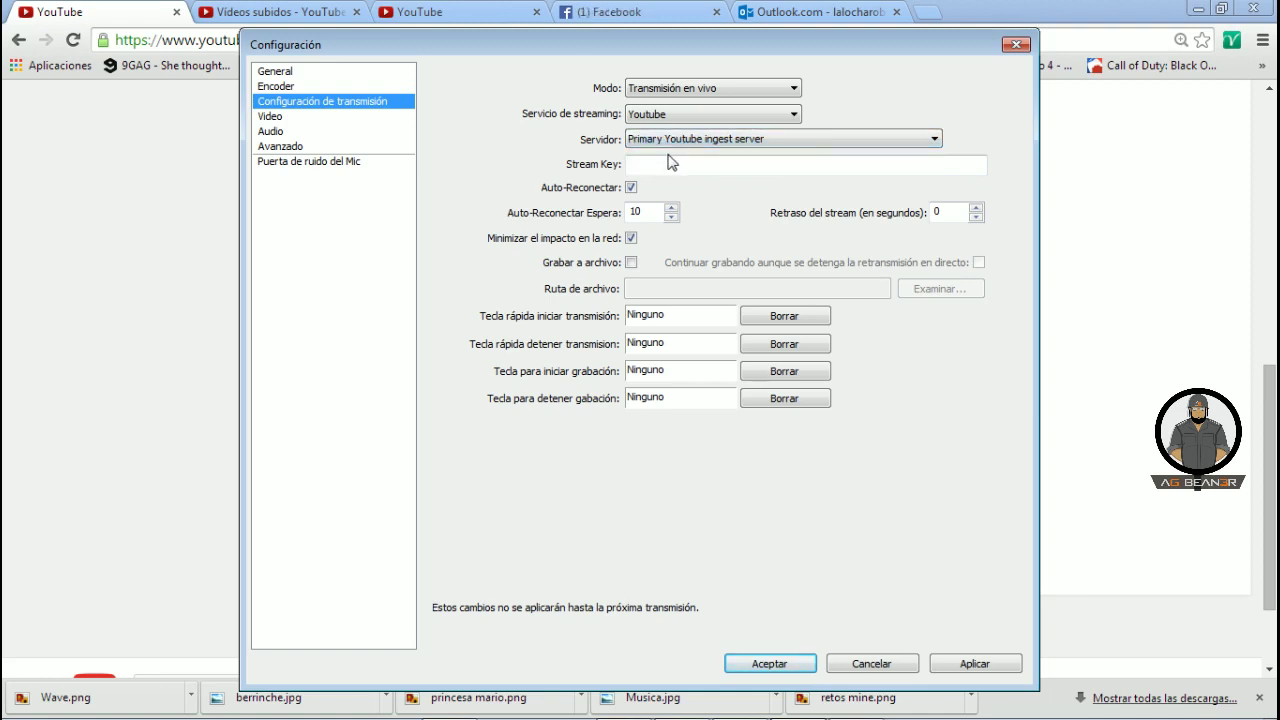
left_click(668, 140)
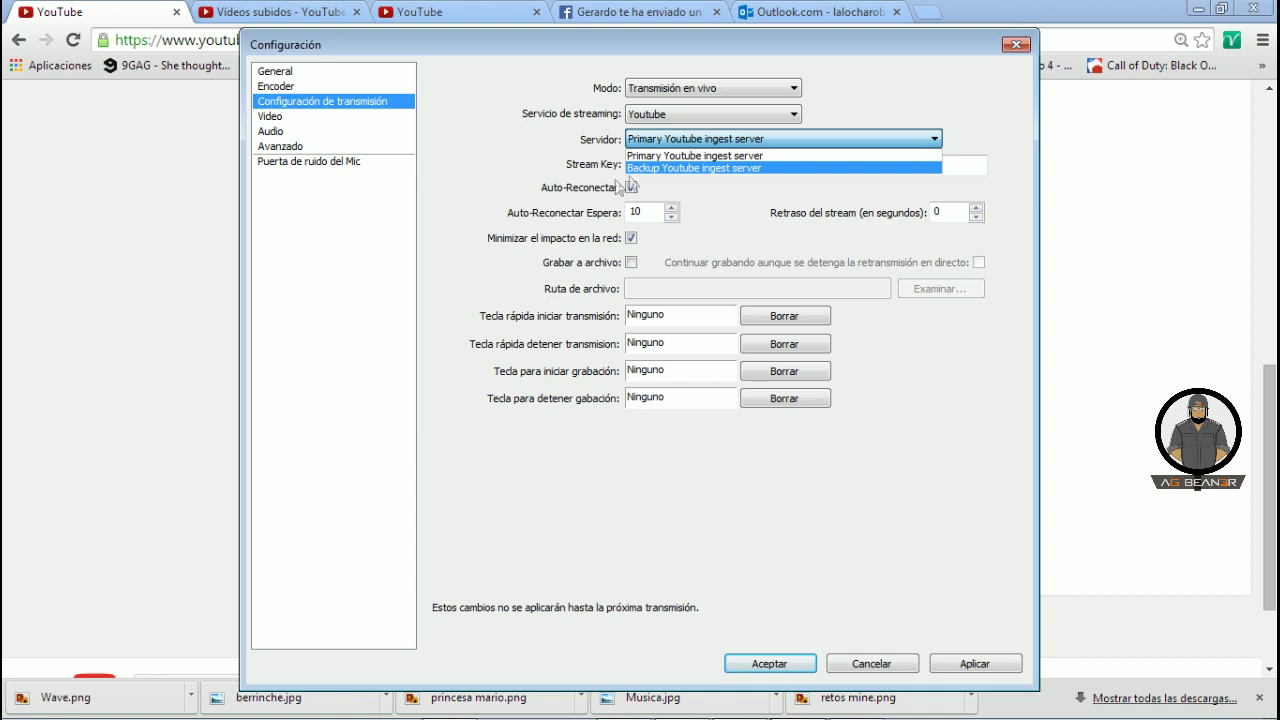
left_click(465, 183)
Step: Paste the stream key again and save the transmission changes while switching to the video settings
left_click(651, 163)
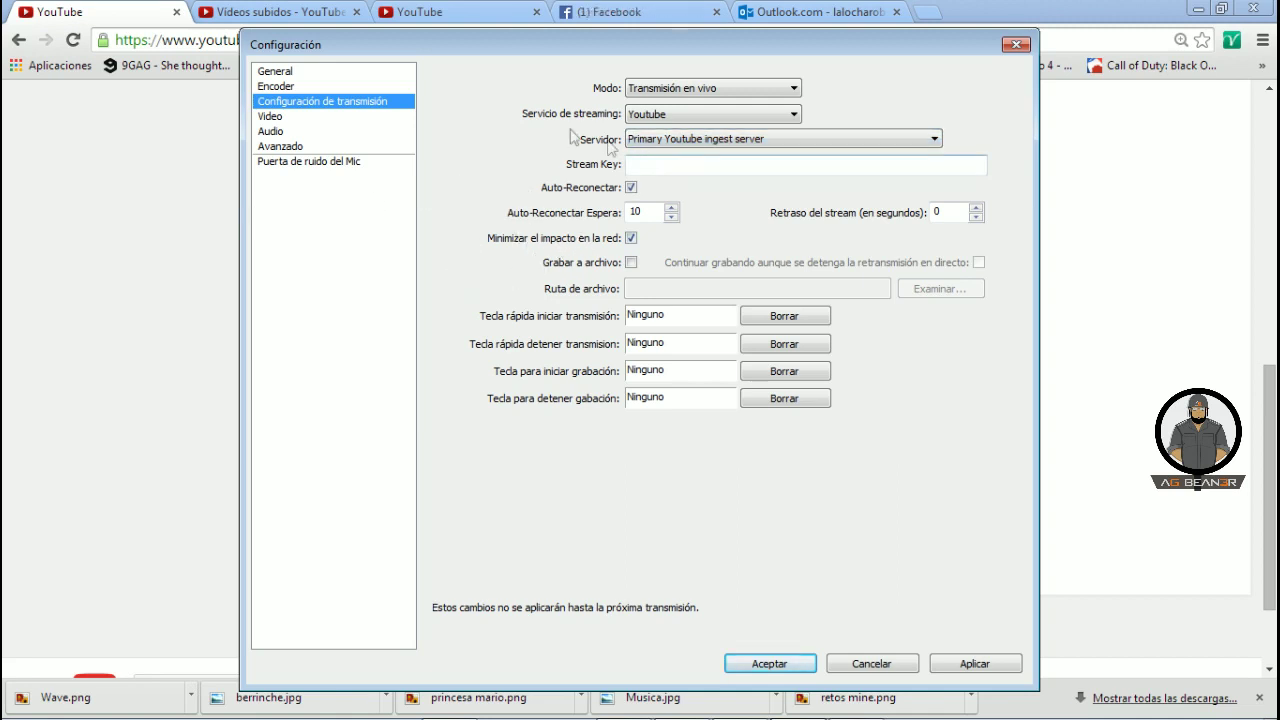
key("ctrl+v")
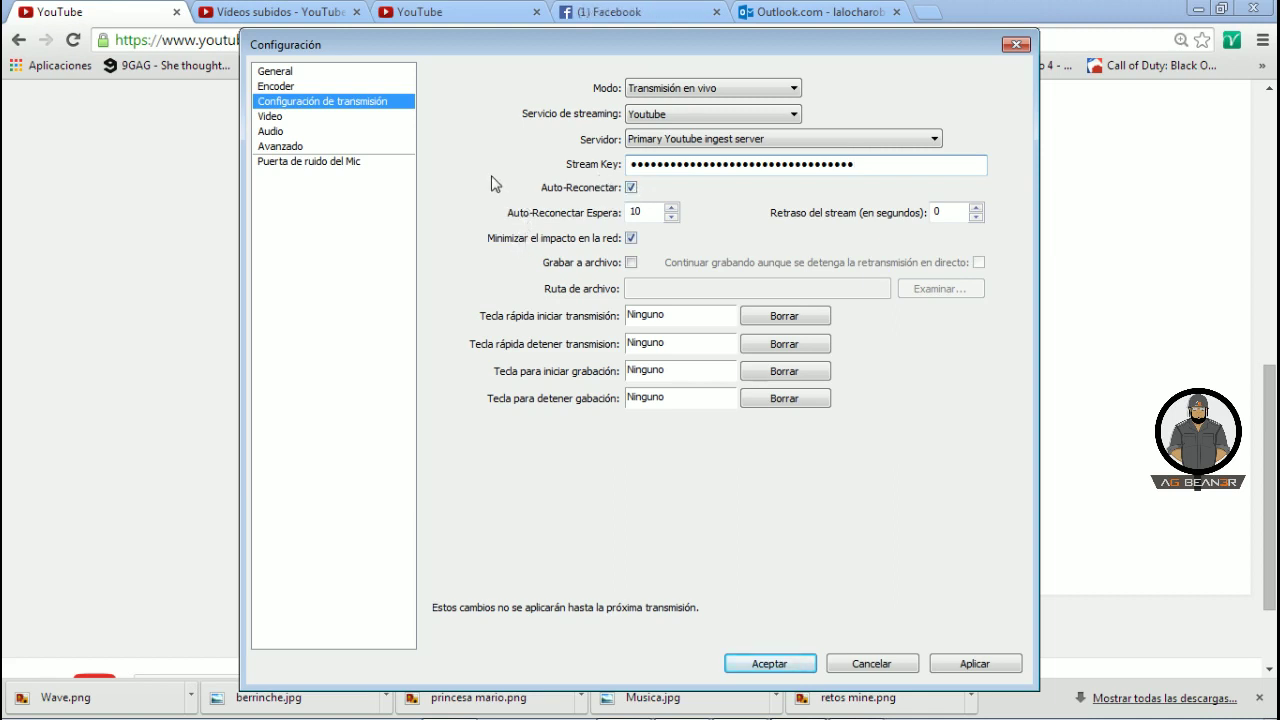
double_click(636, 211)
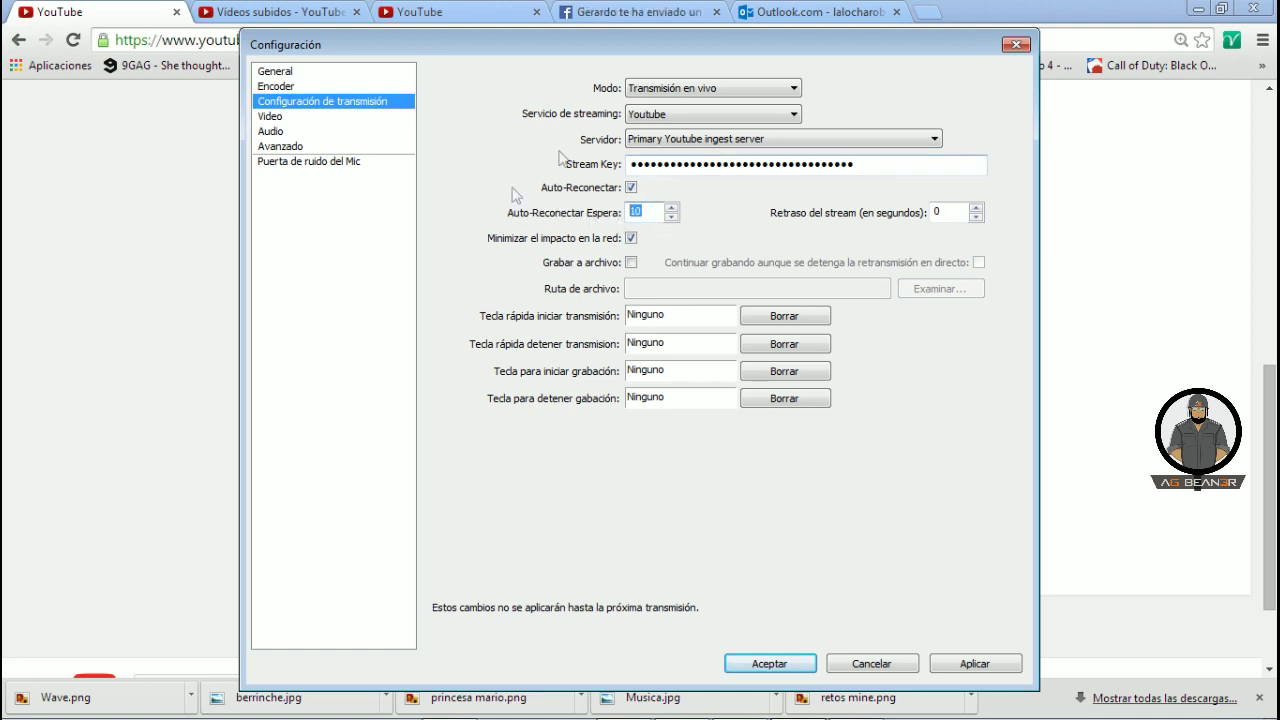
left_click(940, 212)
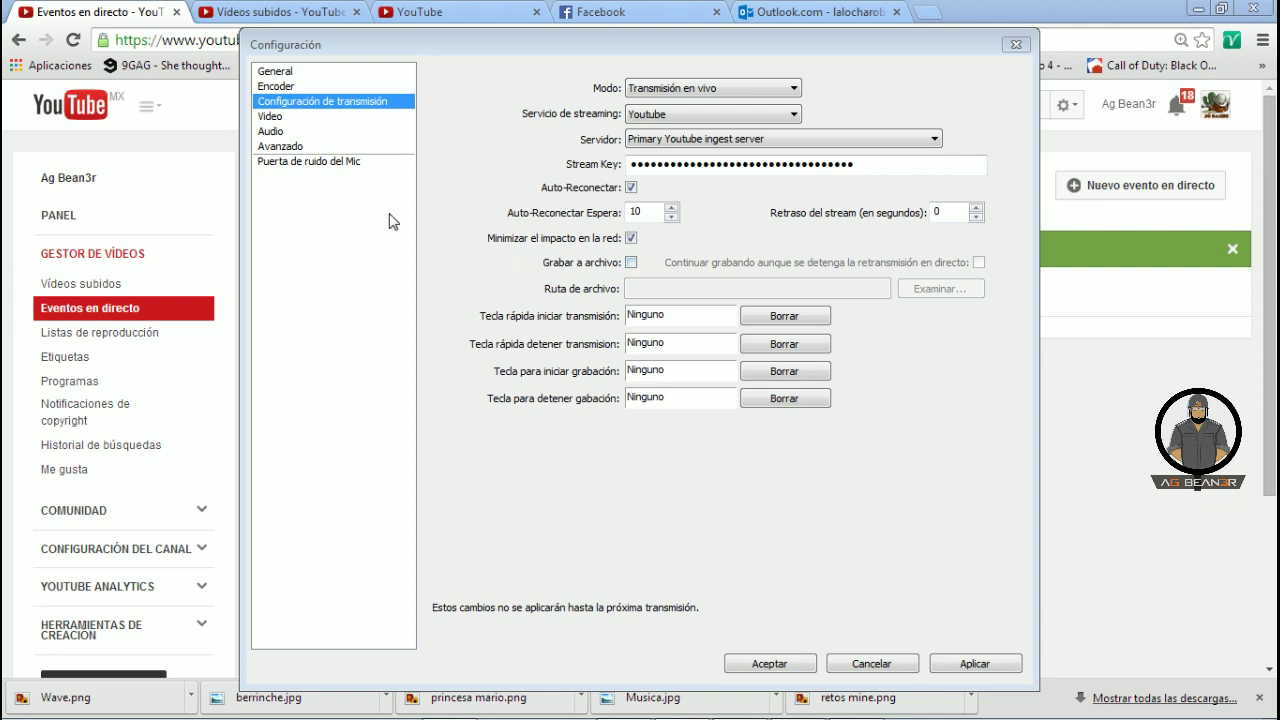
left_click(274, 120)
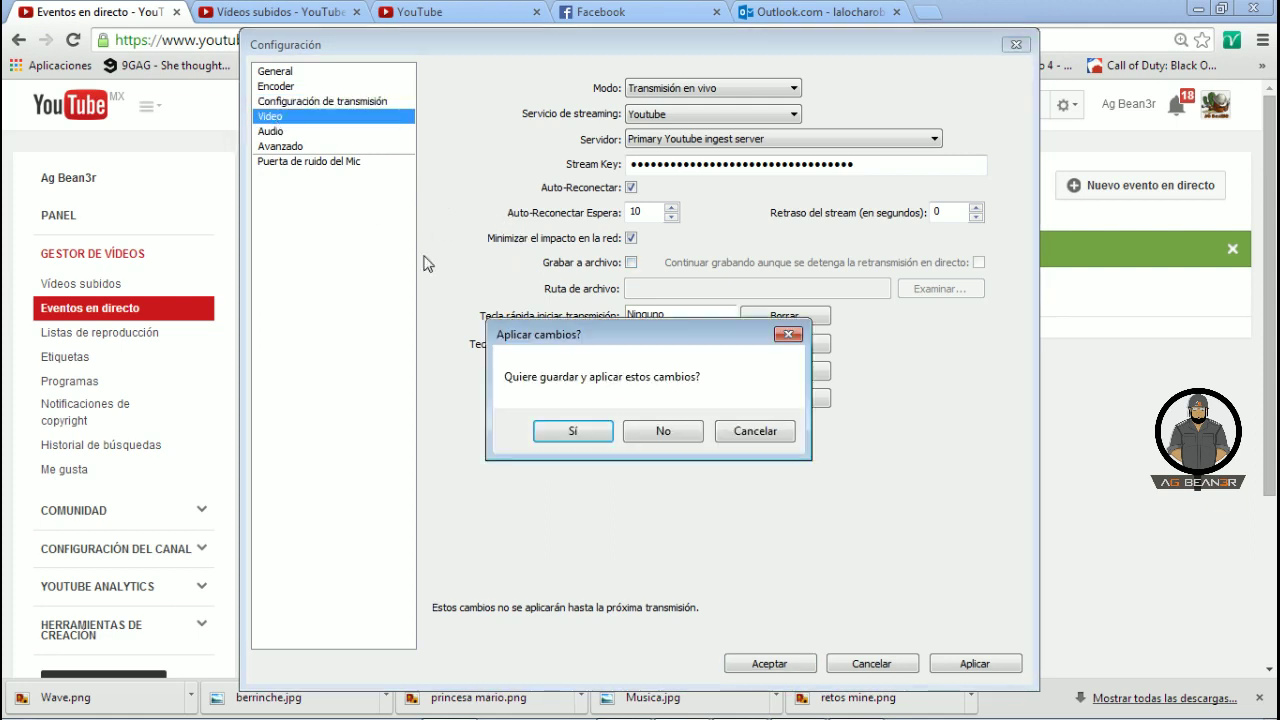
left_click(574, 432)
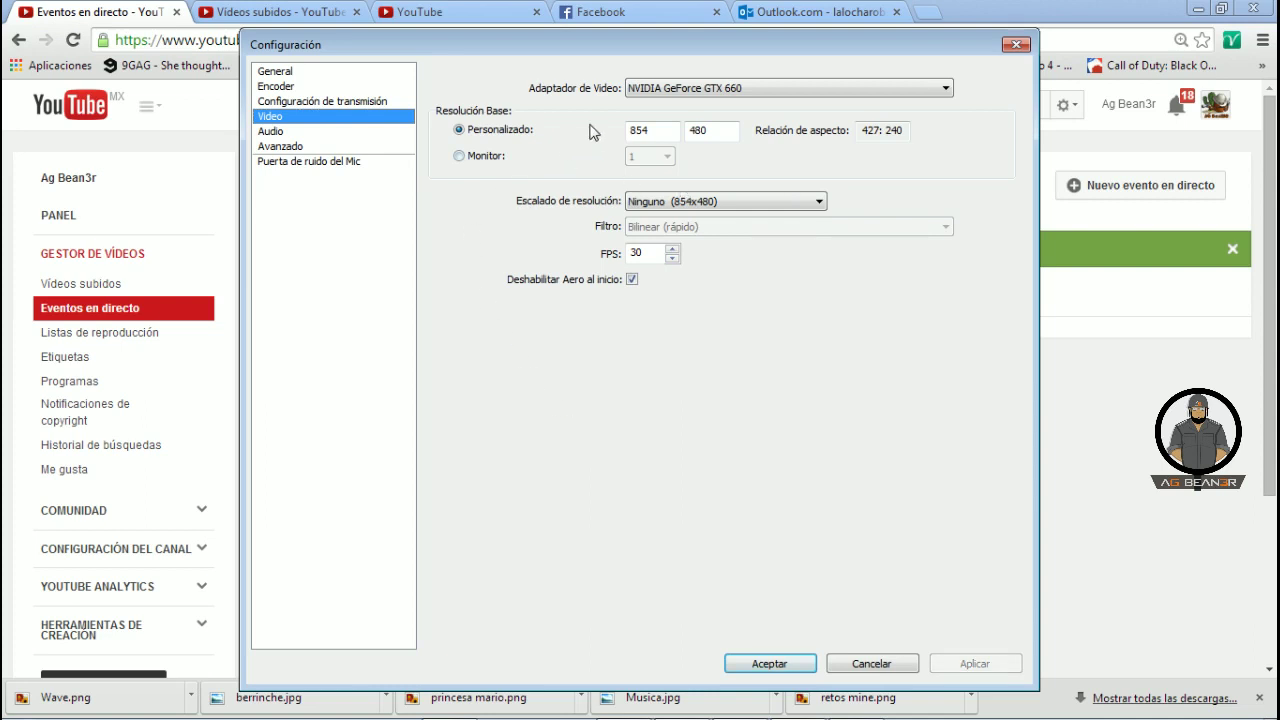
Step: Check the available video adapters and set the custom base resolution's width to 1920
left_click(686, 90)
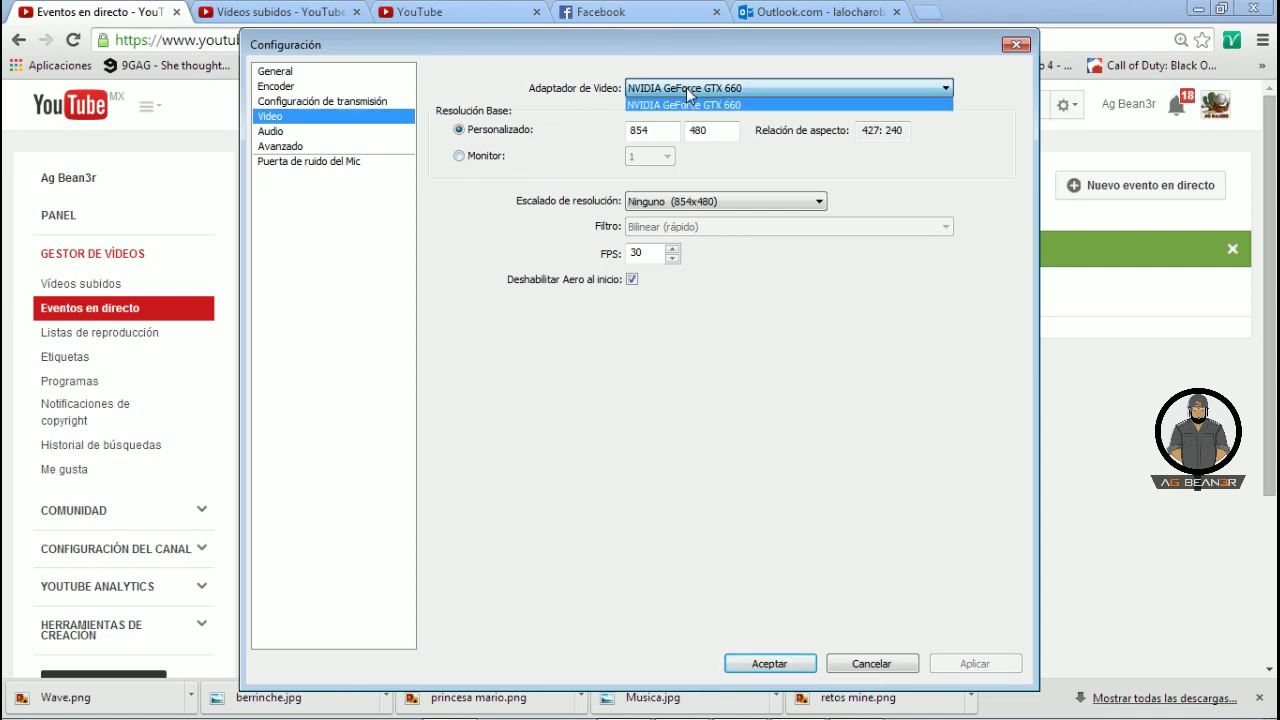
left_click(686, 88)
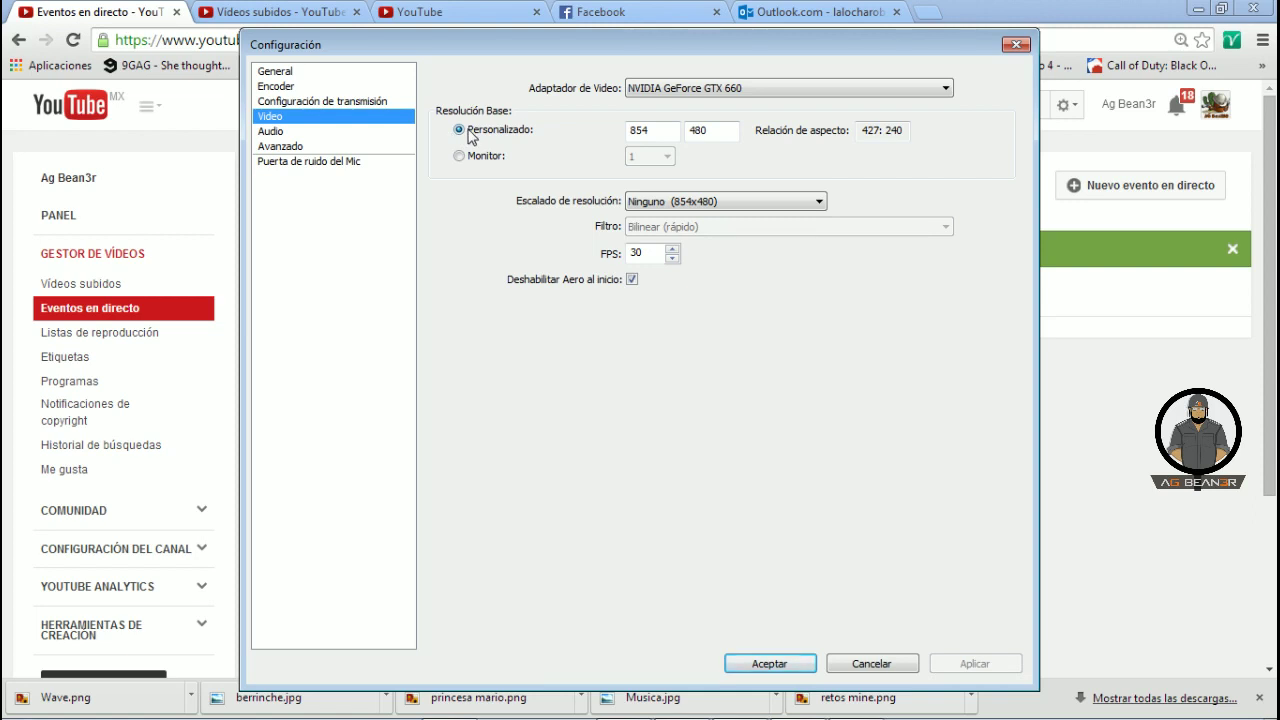
double_click(648, 130)
double_click(697, 130)
key("shift+Tab")
type("1")
type("0")
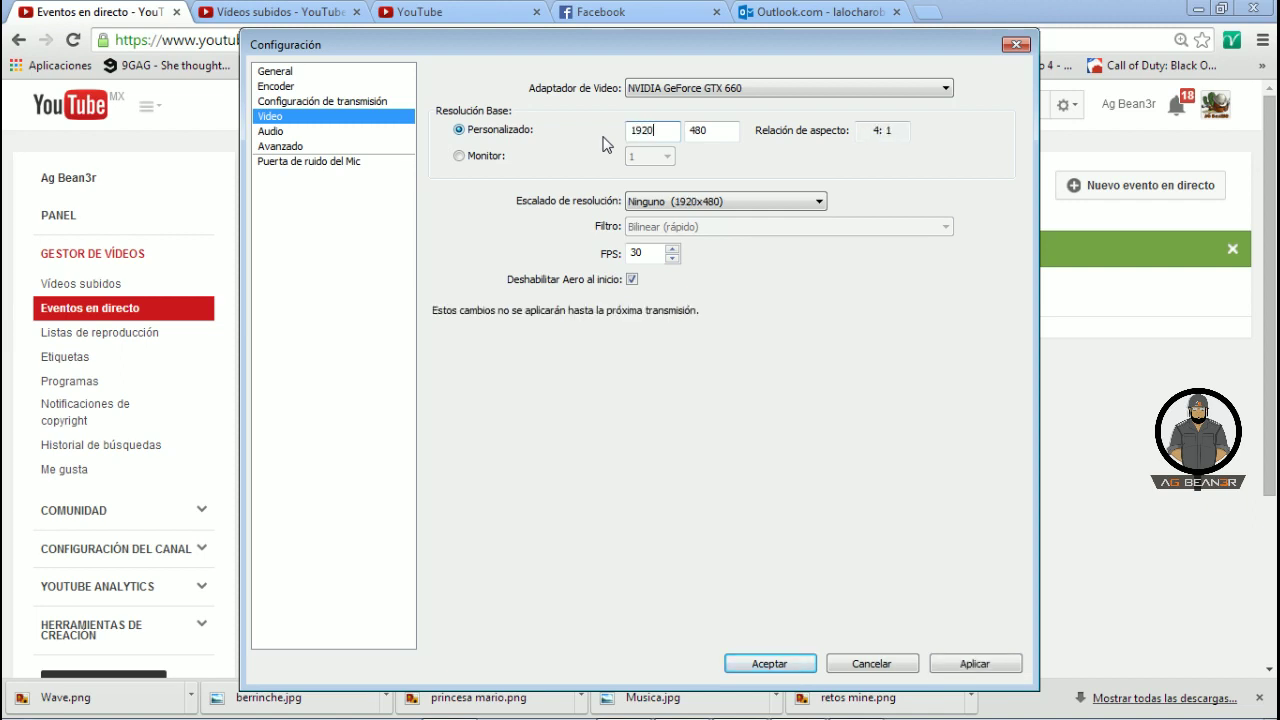
Step: Set the custom base resolution to 1280 x 720
key("Tab")
type("720")
key("shift+Tab")
type("1200")
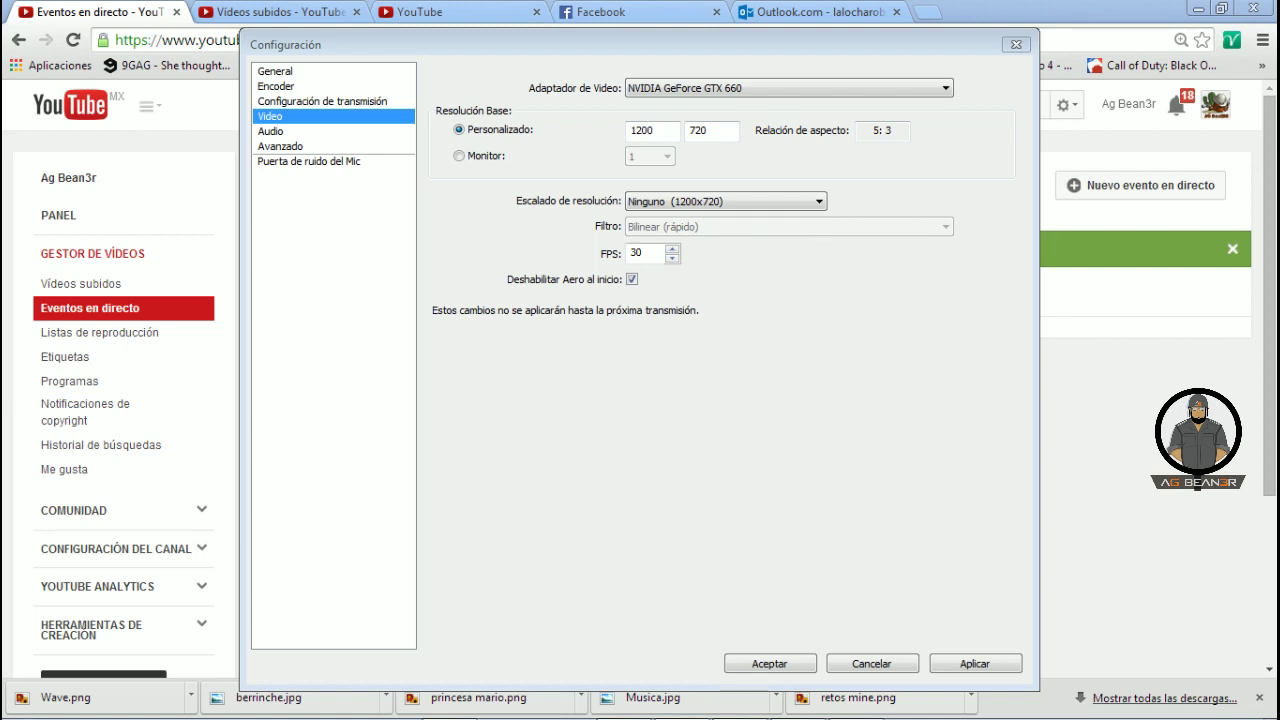
left_click(662, 130)
key("BackSpace")
key("BackSpace")
type("80")
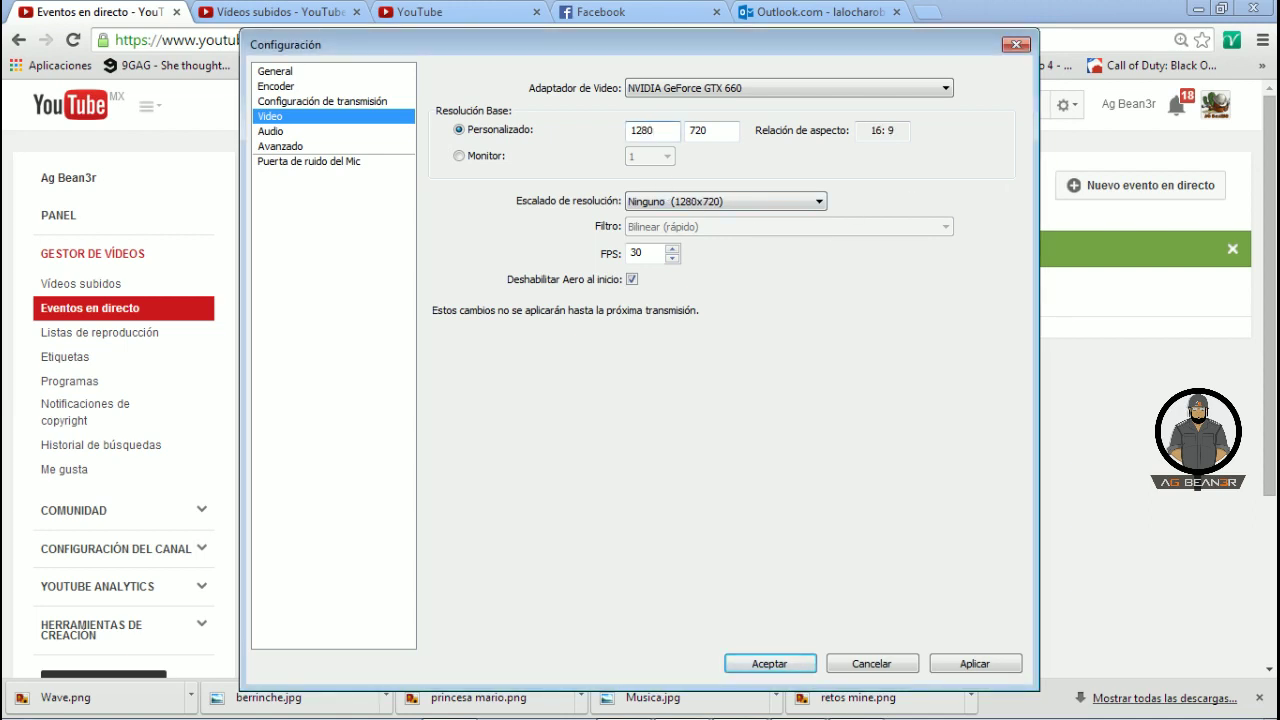
Step: Set the custom base resolution to 854 x 480
left_click(725, 131)
key("Tab")
key("shift+Tab")
key("shift+Tab")
type("854")
key("Tab")
type("4810")
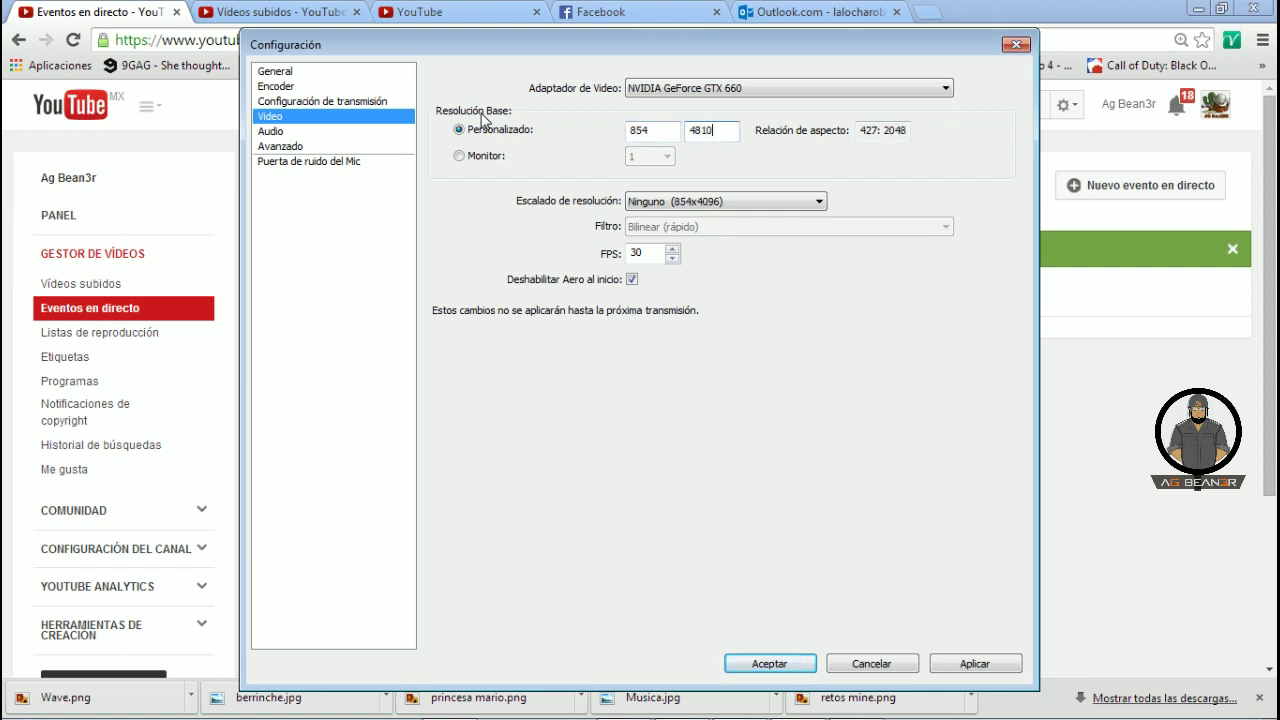
key("BackSpace")
key("BackSpace")
type("0")
Step: Keep the resolution scaling at Ninguno and save the video changes while switching to the audio settings
left_click(654, 212)
left_click(658, 220)
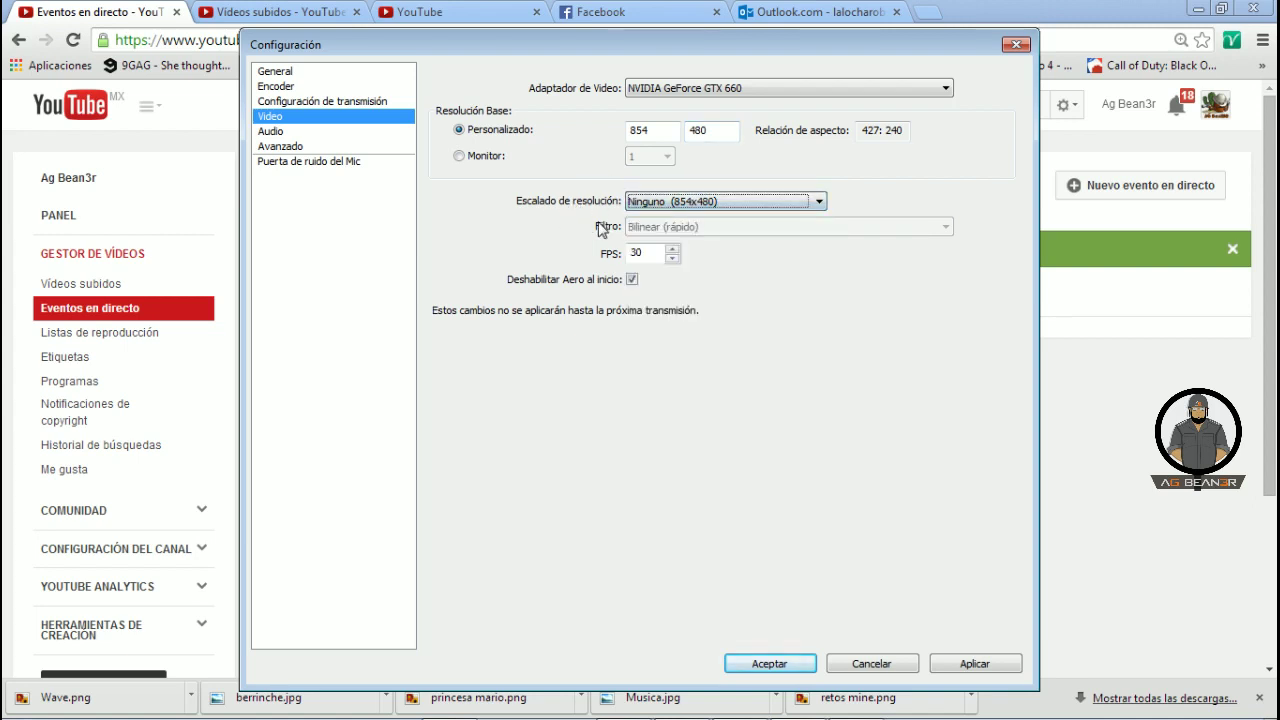
double_click(635, 252)
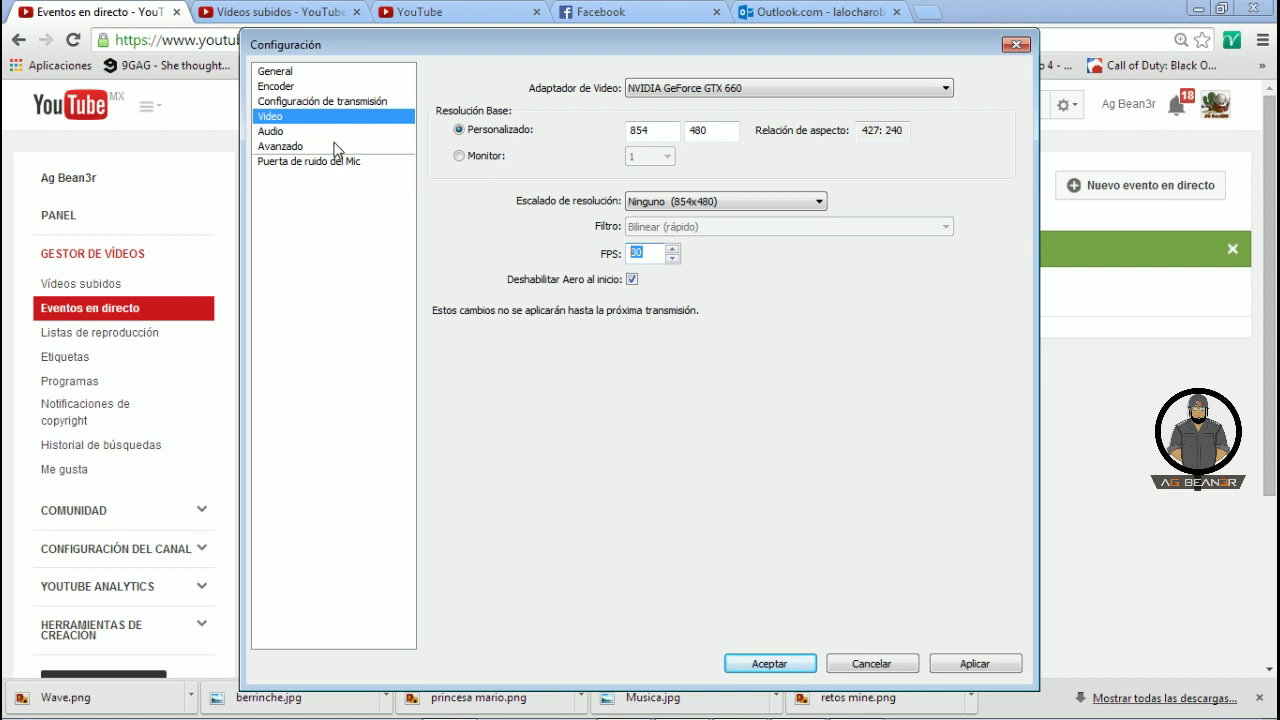
left_click(274, 131)
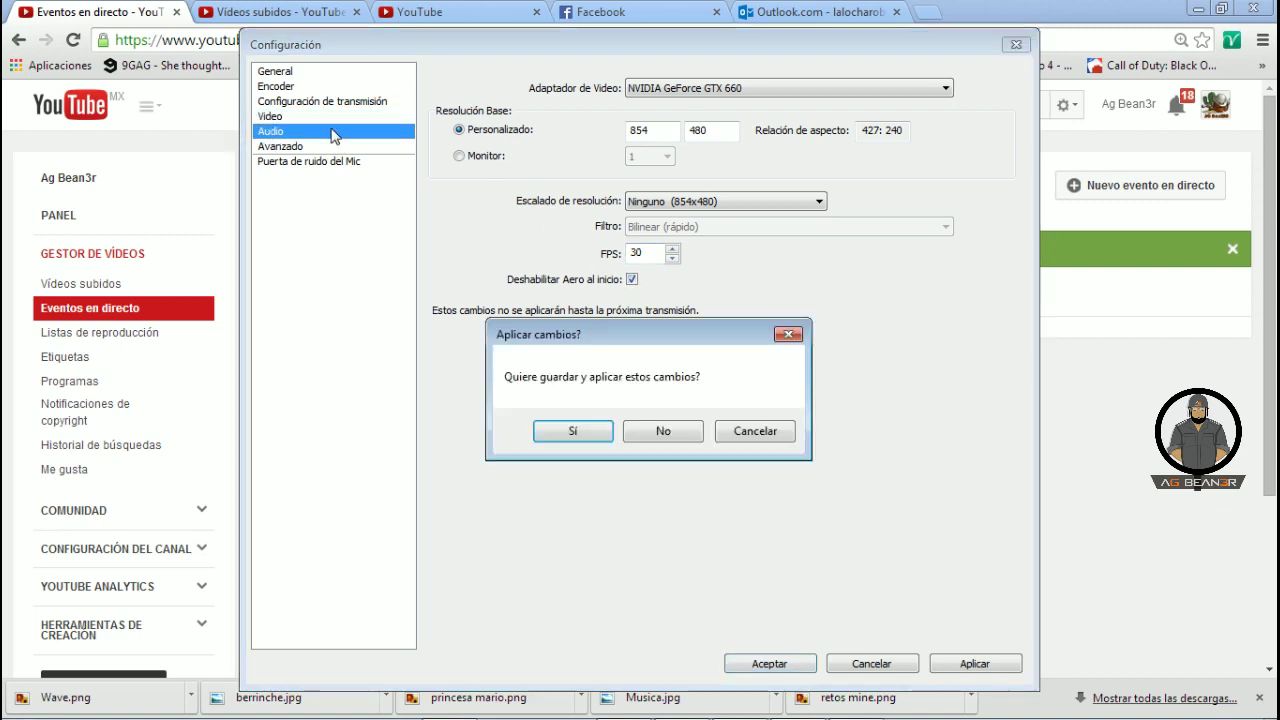
left_click(577, 430)
Step: Set the Microsoft LifeChat LX-3000 headset's Audífono del auricular as the main audio device and its Micrófono del auricular as the microphone
left_click(668, 90)
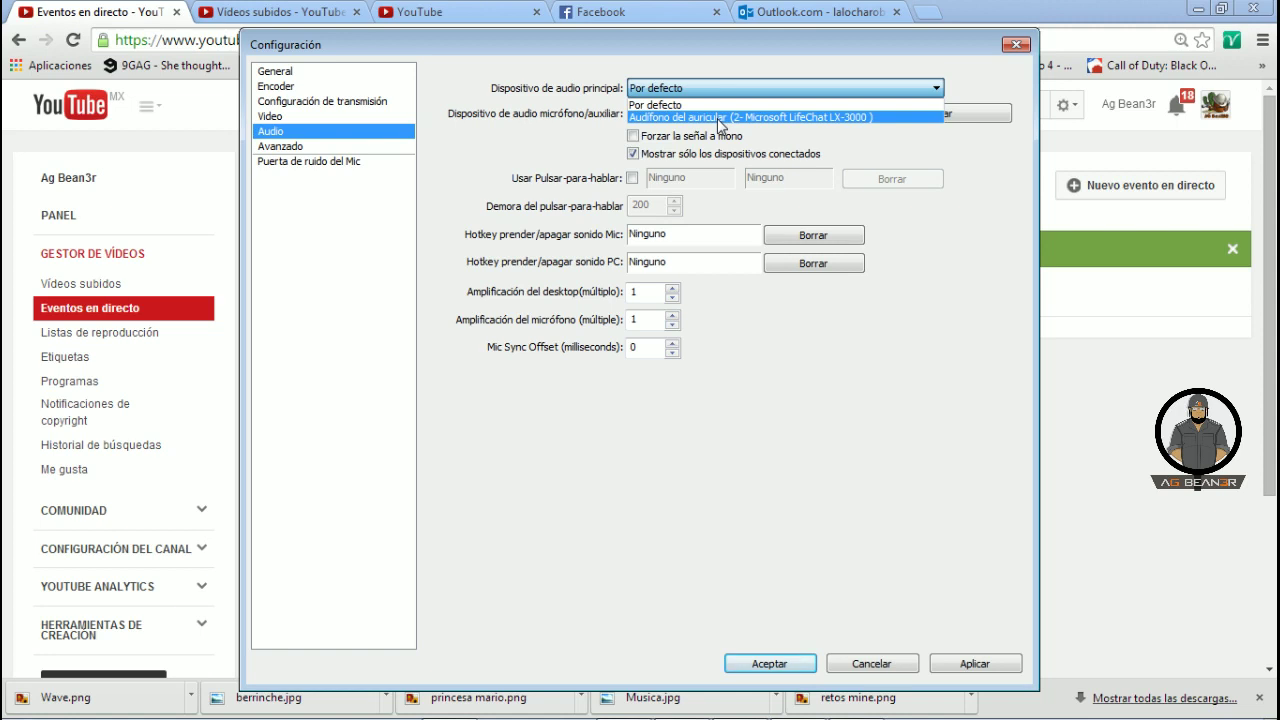
left_click(717, 118)
left_click(698, 115)
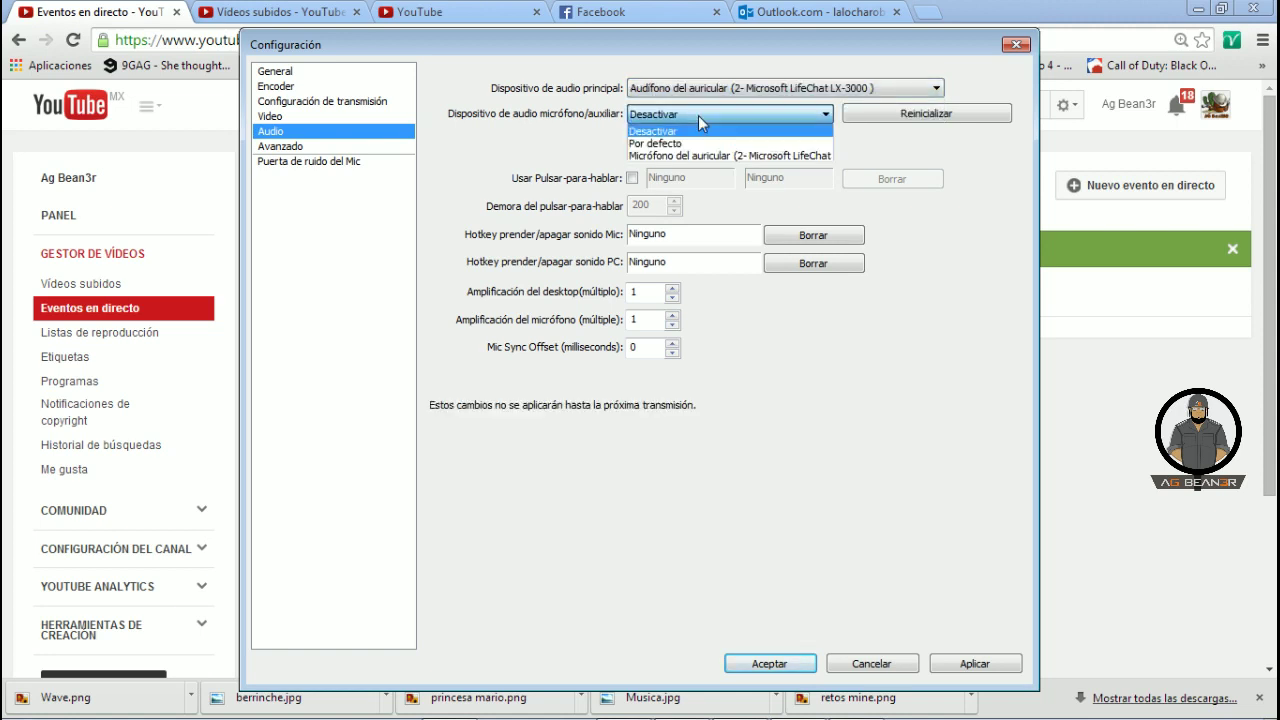
left_click(651, 157)
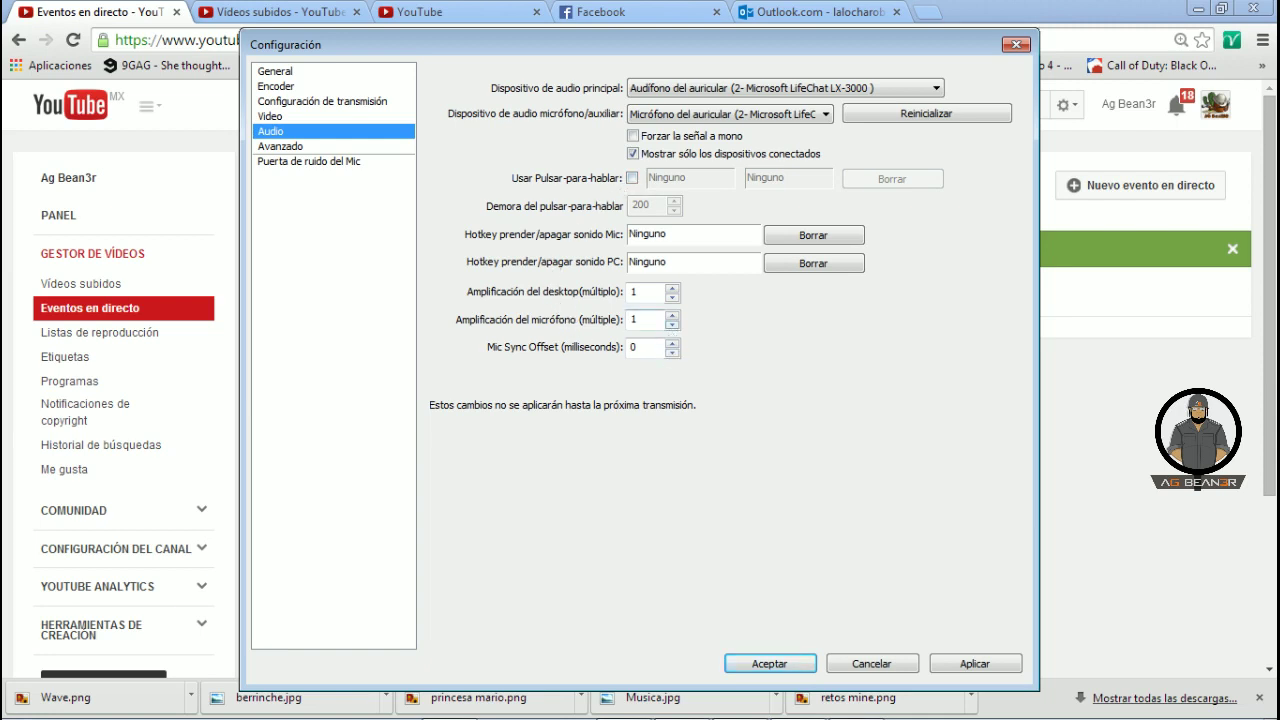
Step: Try a mic sync offset of 1500 milliseconds and clear it
double_click(633, 347)
type("1500")
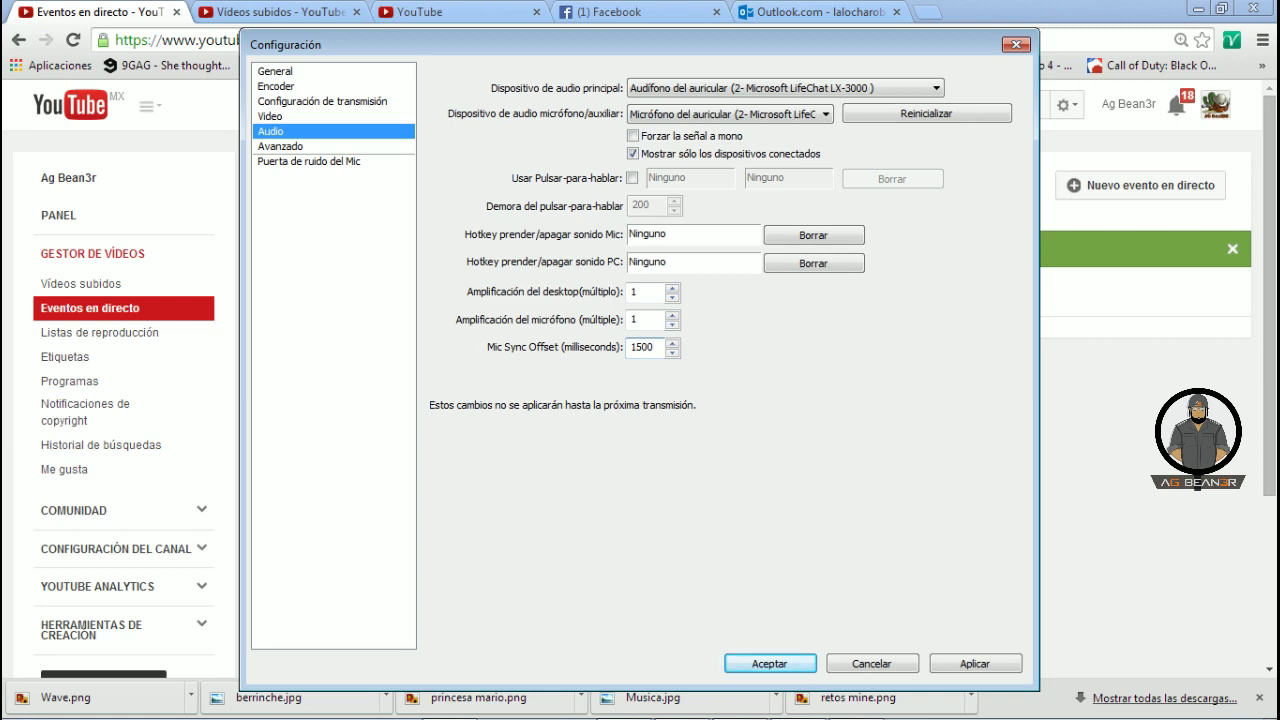
key("BackSpace")
key("BackSpace")
key("BackSpace")
key("BackSpace")
Step: Save the audio changes and set the process priority to Mayor a Normal in the advanced settings
left_click(281, 149)
left_click(573, 435)
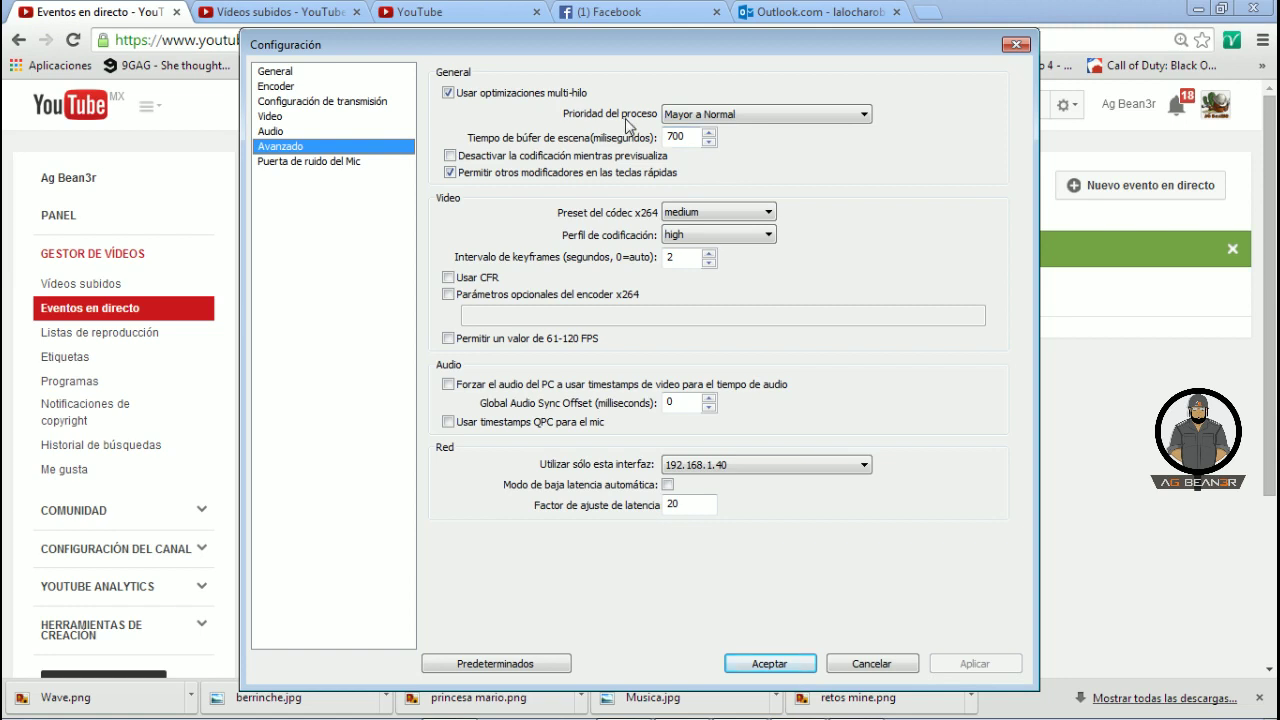
left_click(703, 116)
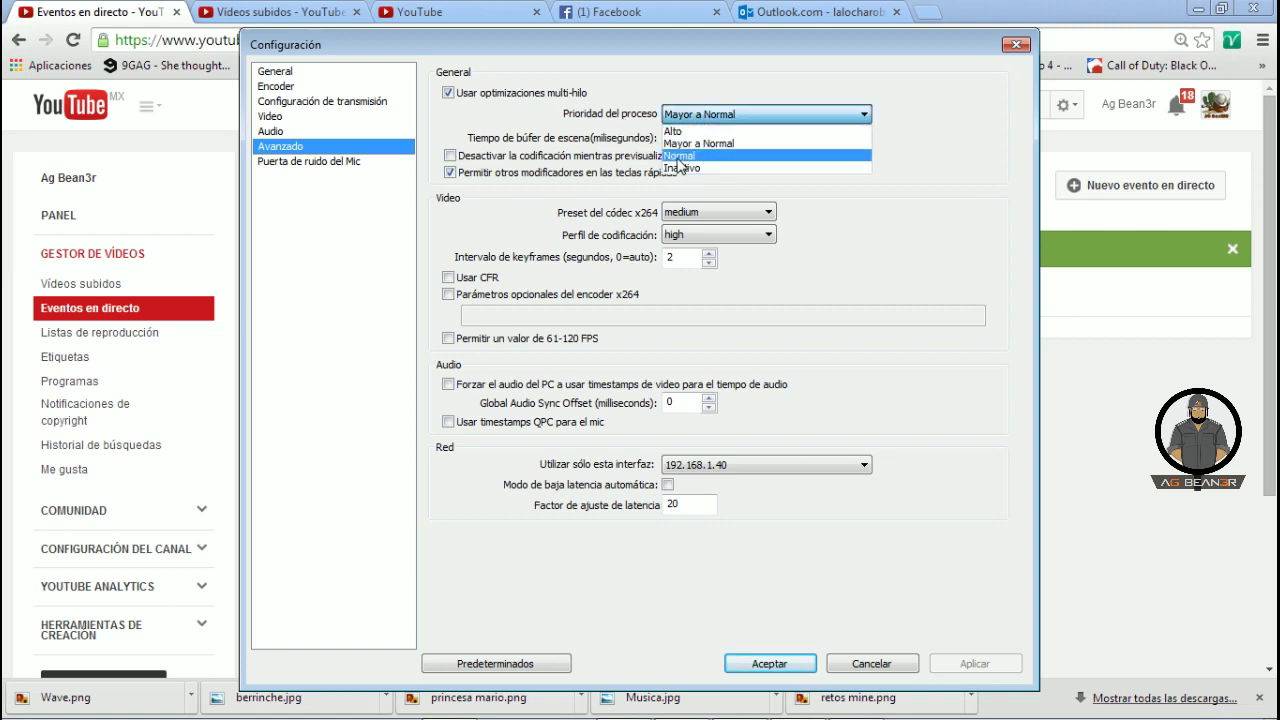
left_click(697, 143)
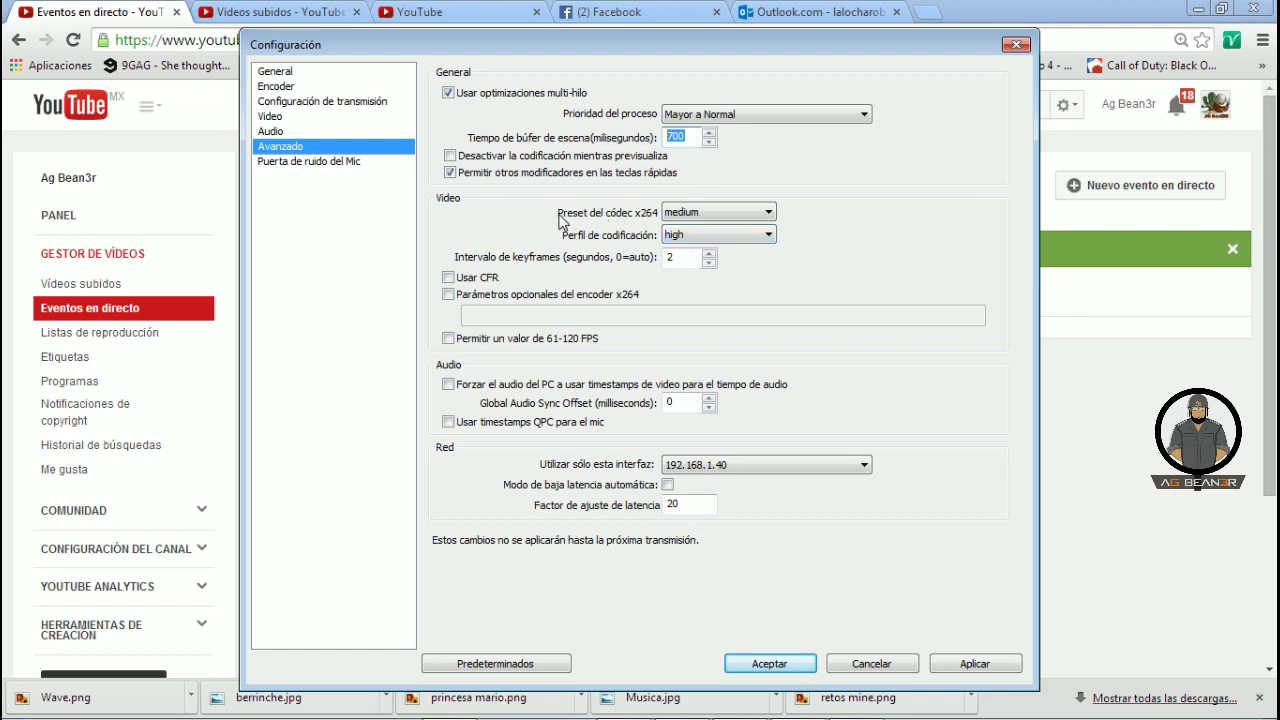
Step: Select medium as the x264 codec preset and accept the change
left_click(708, 218)
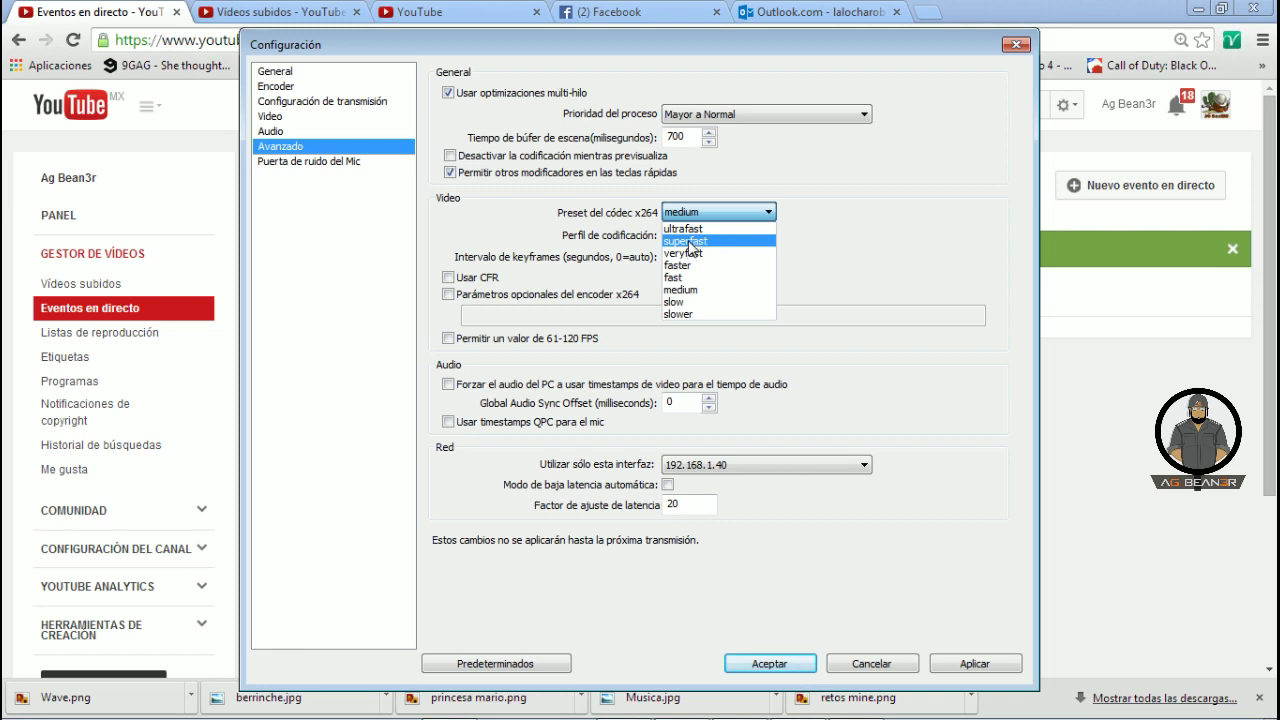
left_click(683, 290)
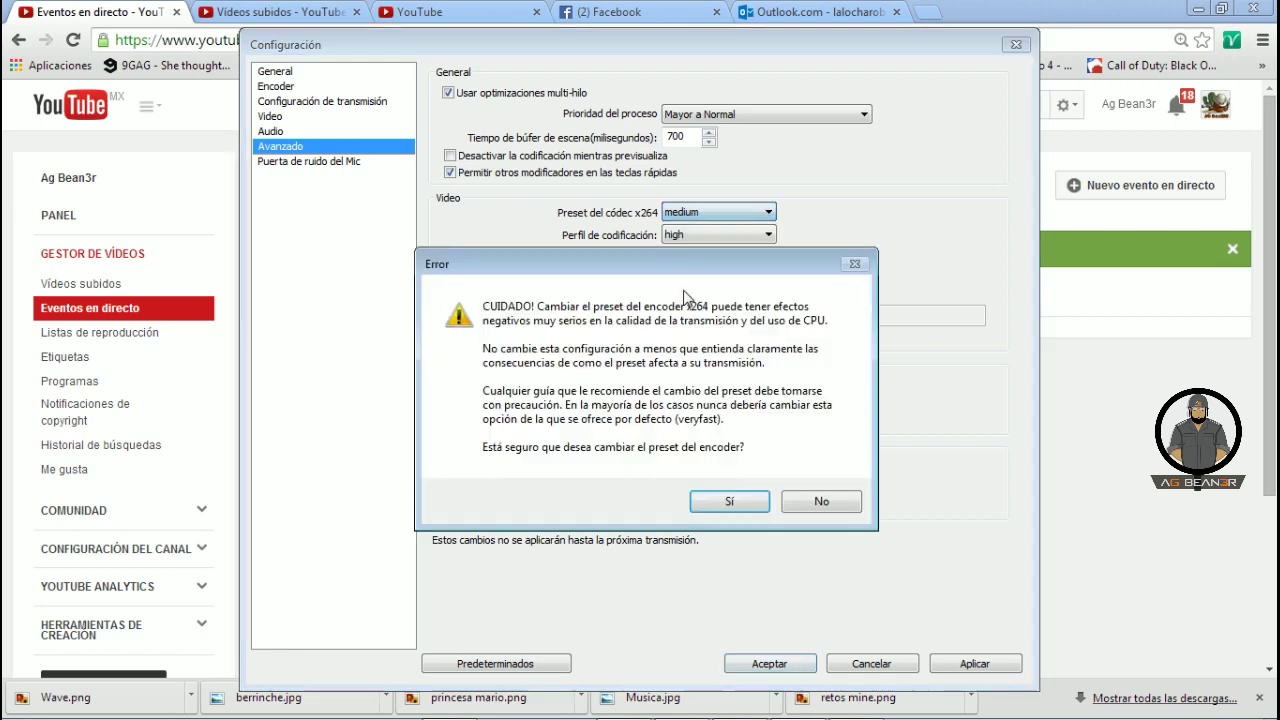
left_click(731, 498)
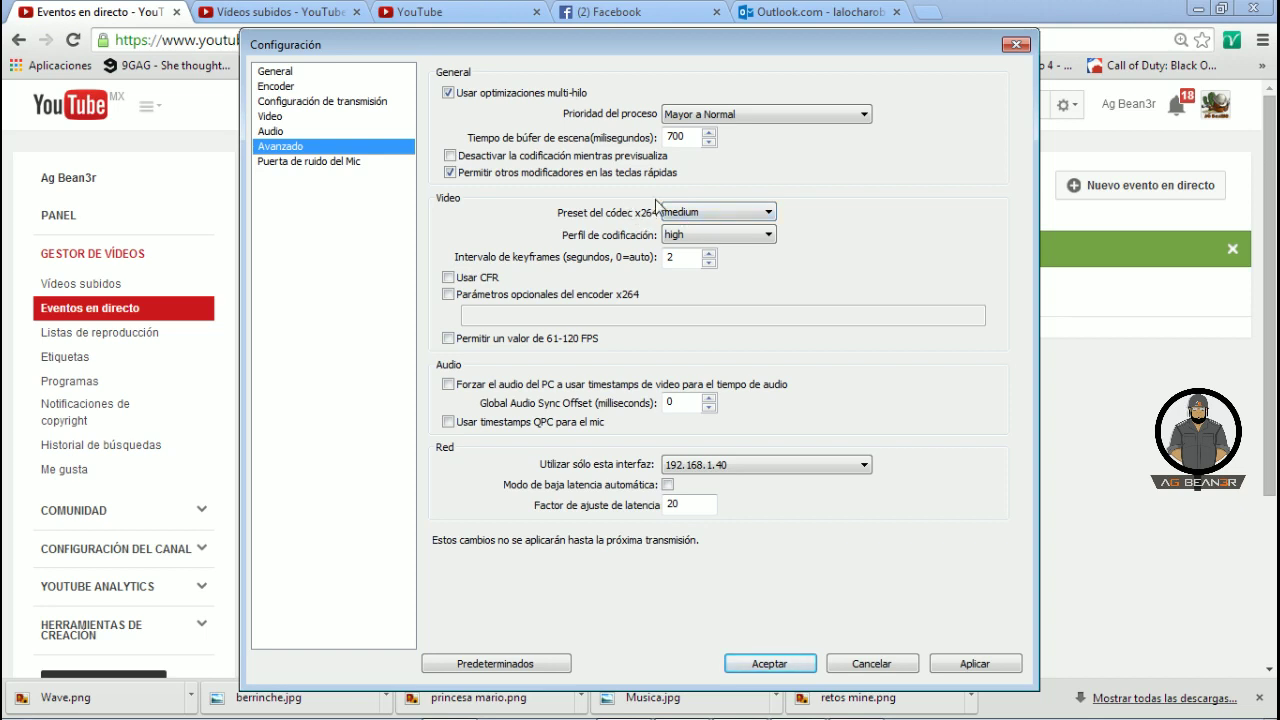
Step: Look through the available x264 codec presets from ultrafast to slower and keep medium selected
left_click(700, 216)
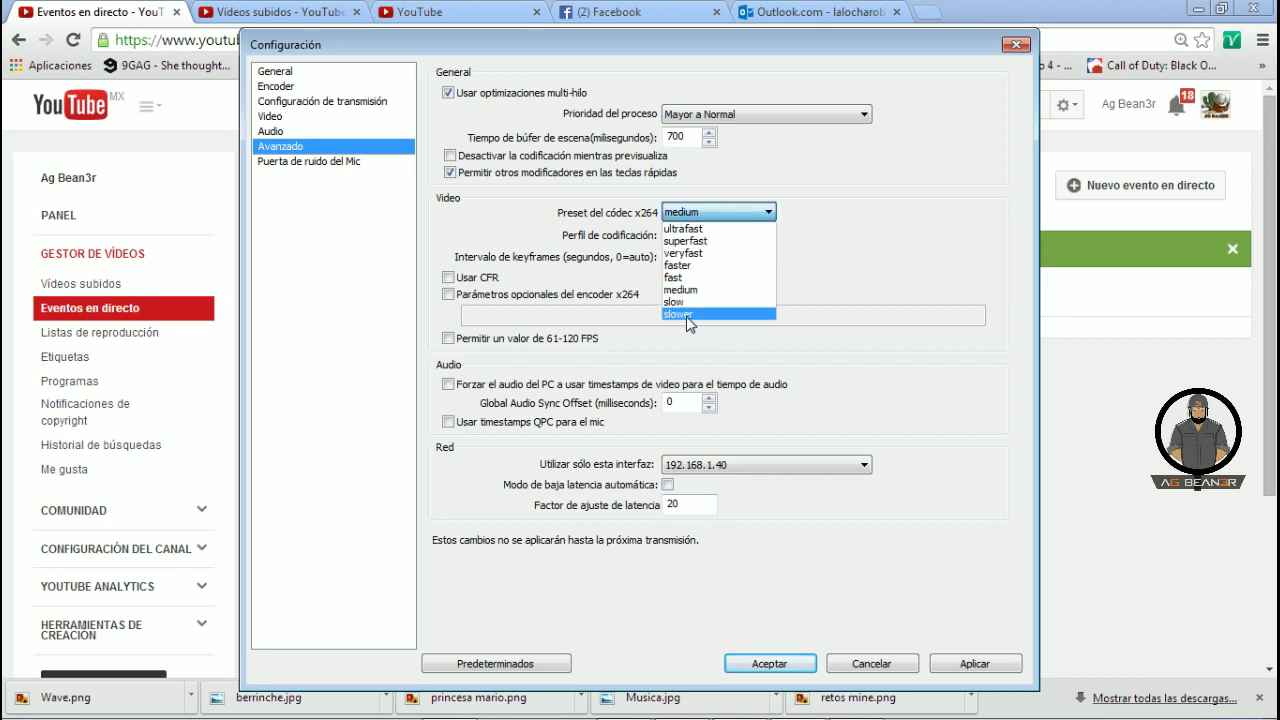
left_click(604, 226)
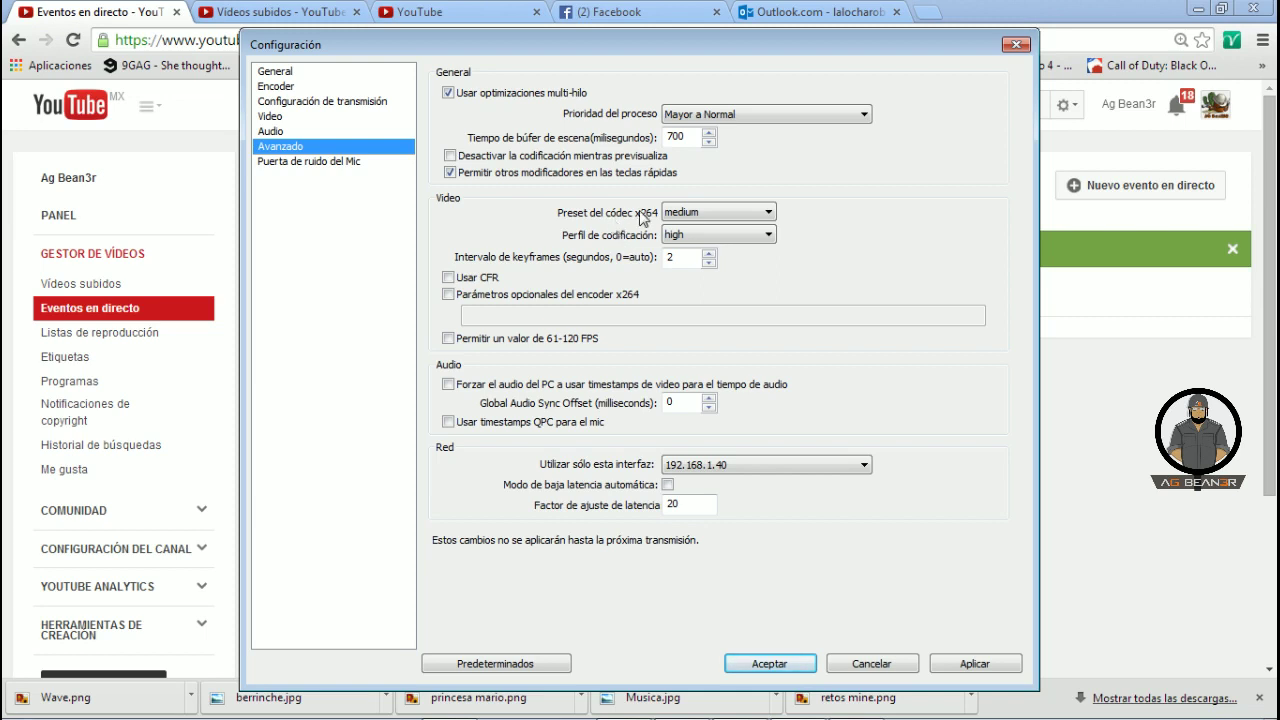
left_click(682, 216)
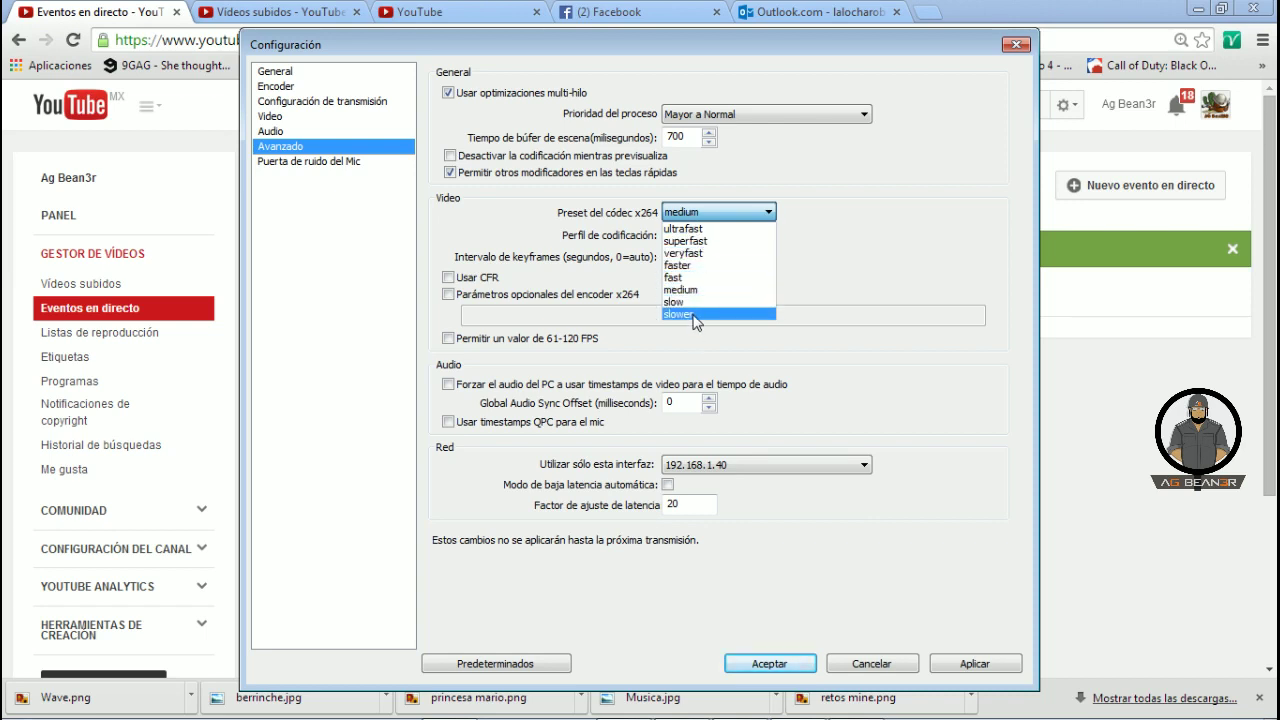
left_click(538, 252)
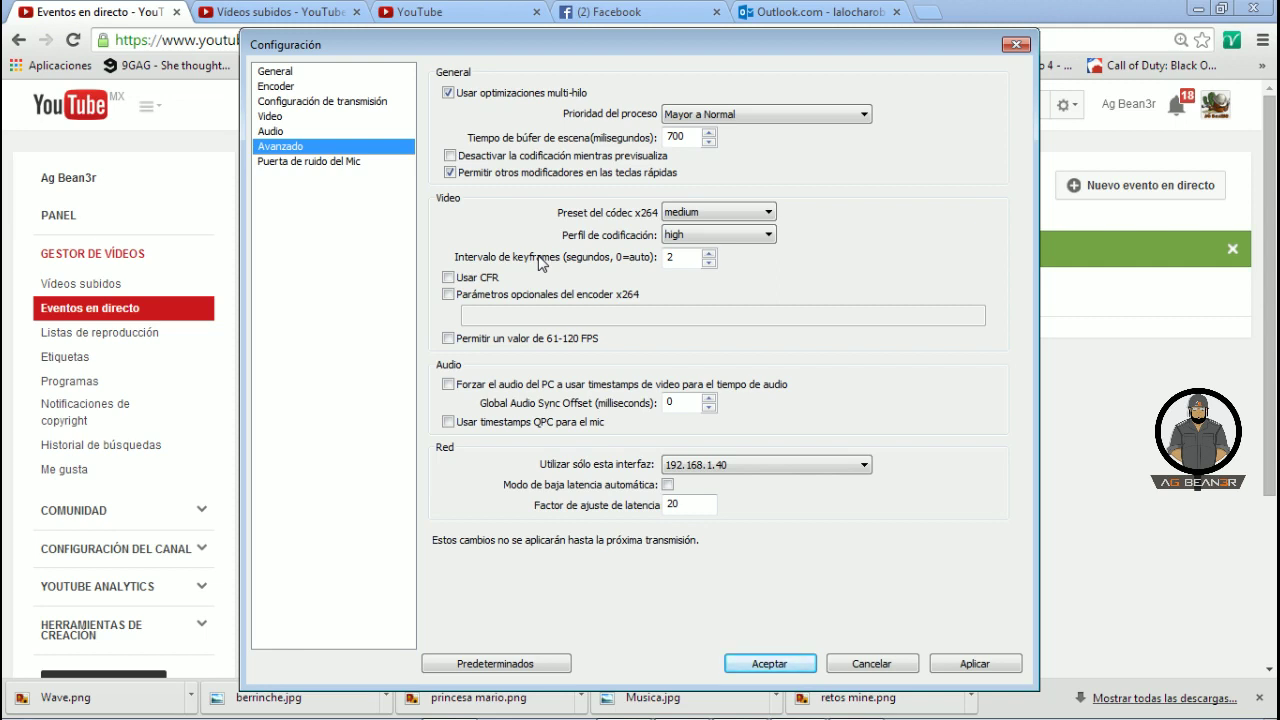
left_click(733, 215)
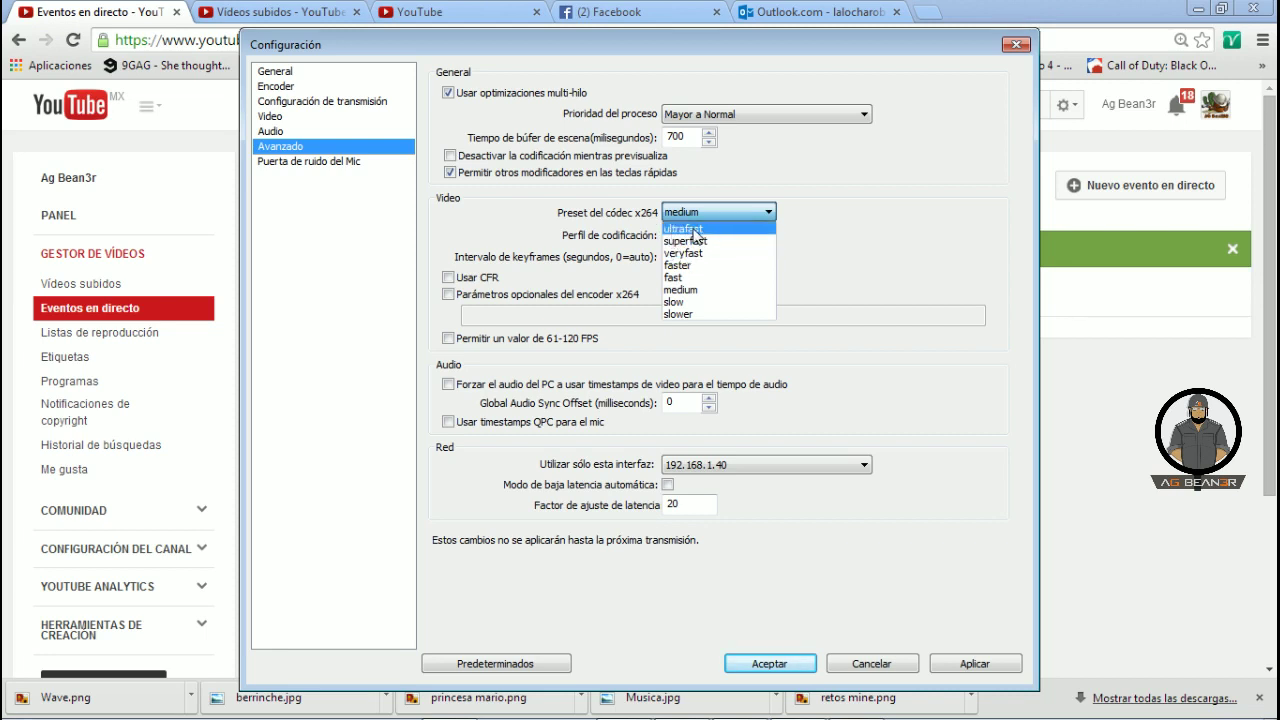
left_click(691, 294)
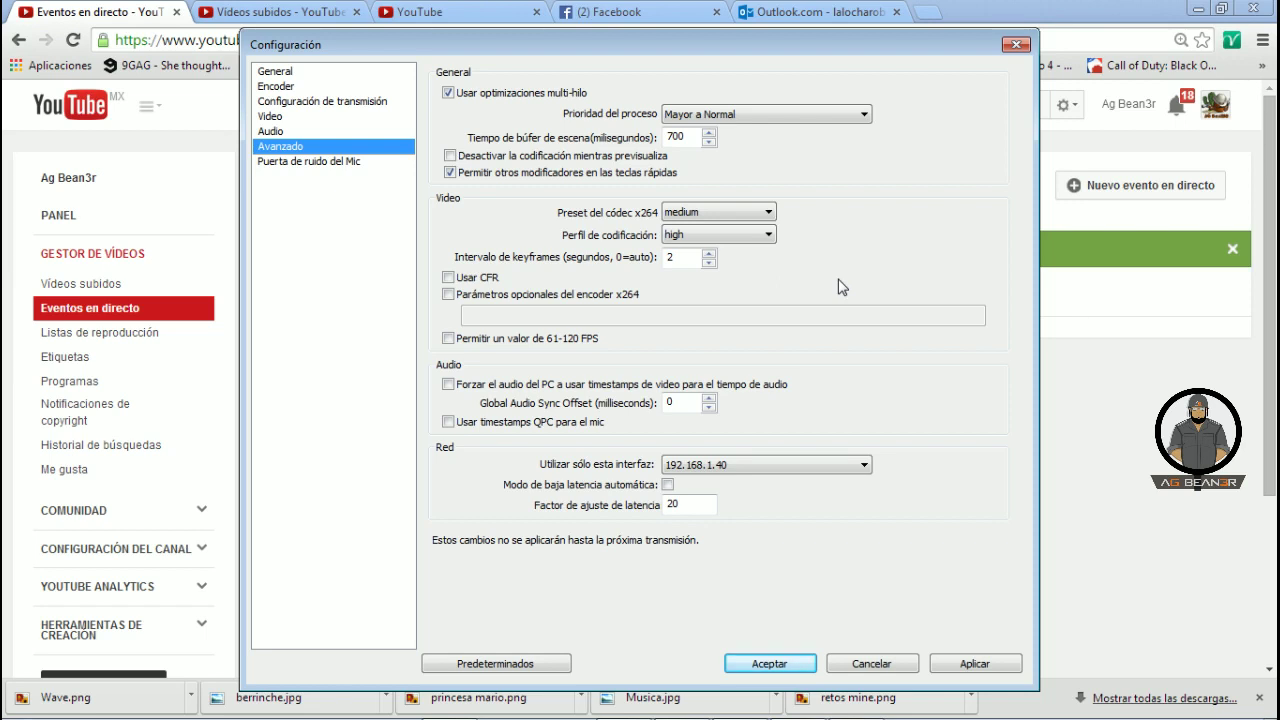
left_click(767, 212)
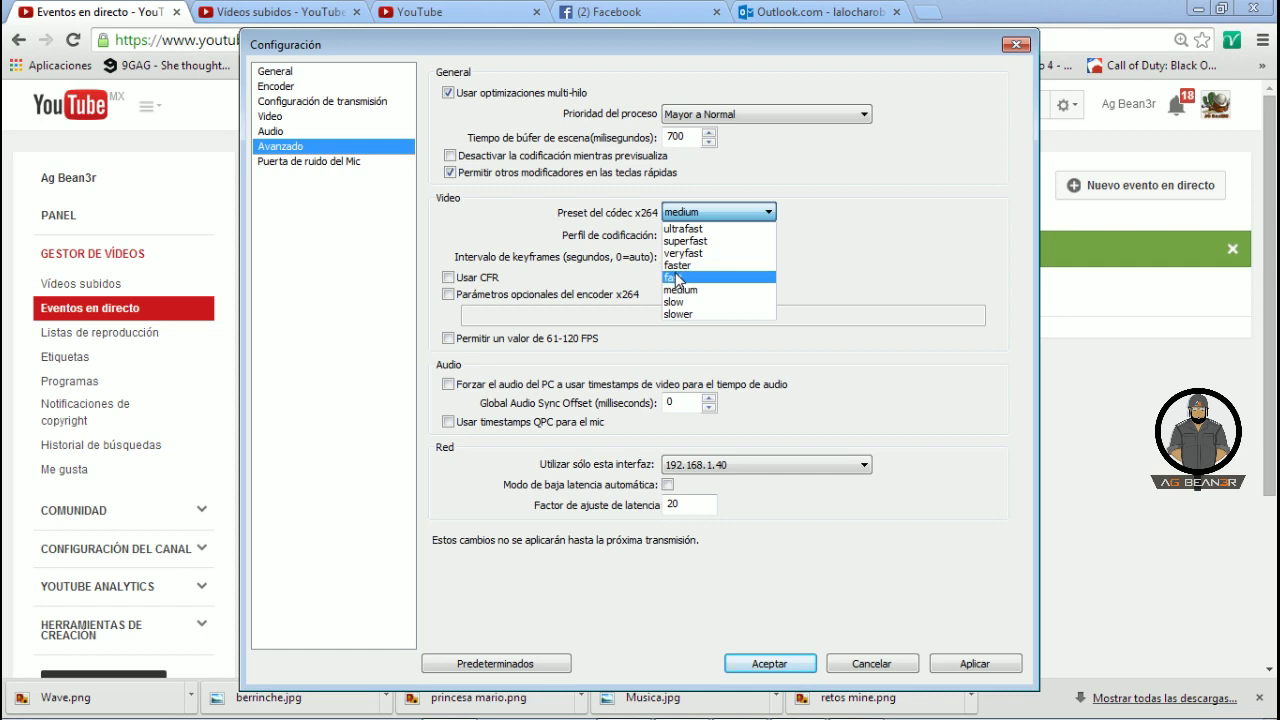
left_click(718, 289)
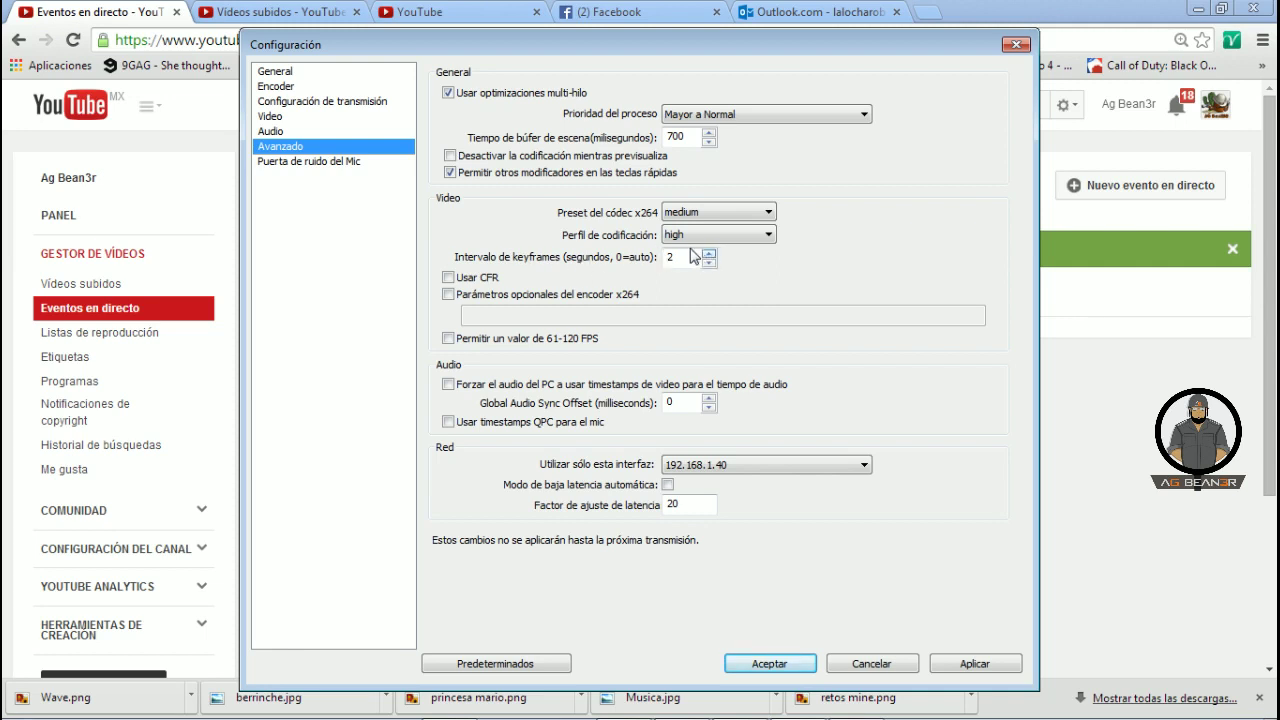
Step: Set the keyframe interval to 2 seconds and select 192.168.1.40 as the network interface
double_click(670, 257)
type("2")
left_click(703, 470)
left_click(703, 468)
left_click(700, 466)
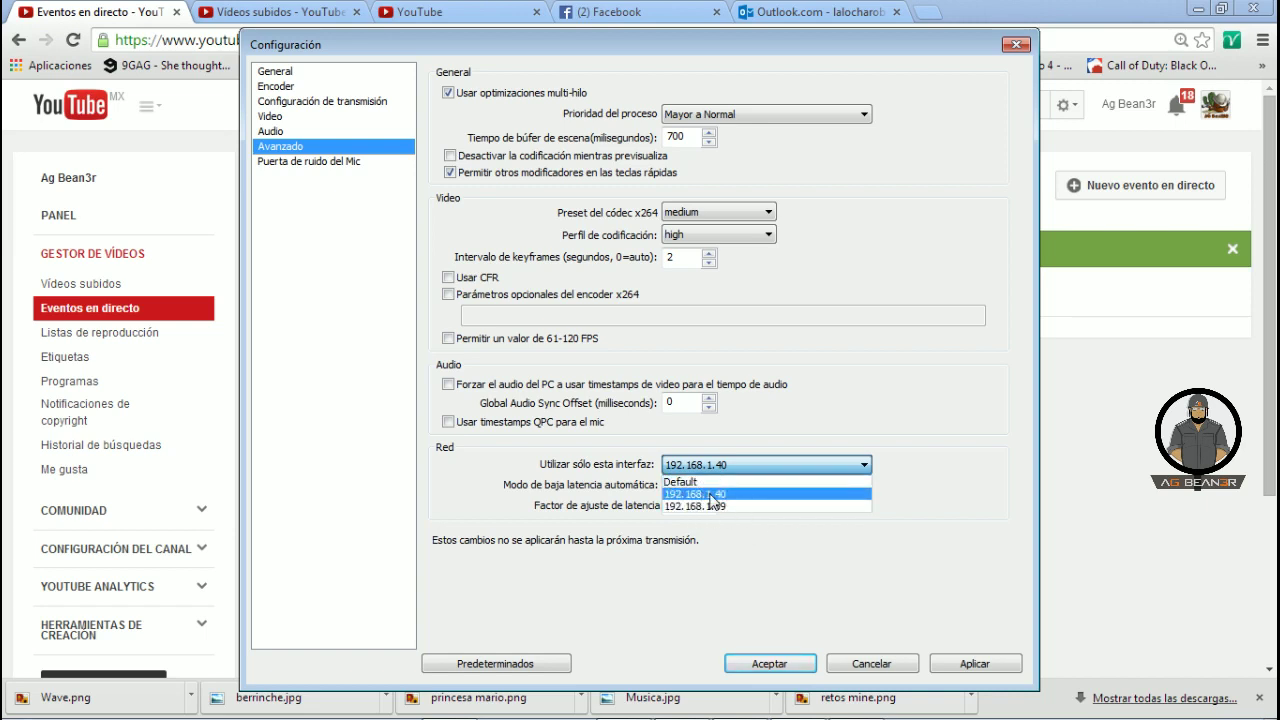
left_click(712, 494)
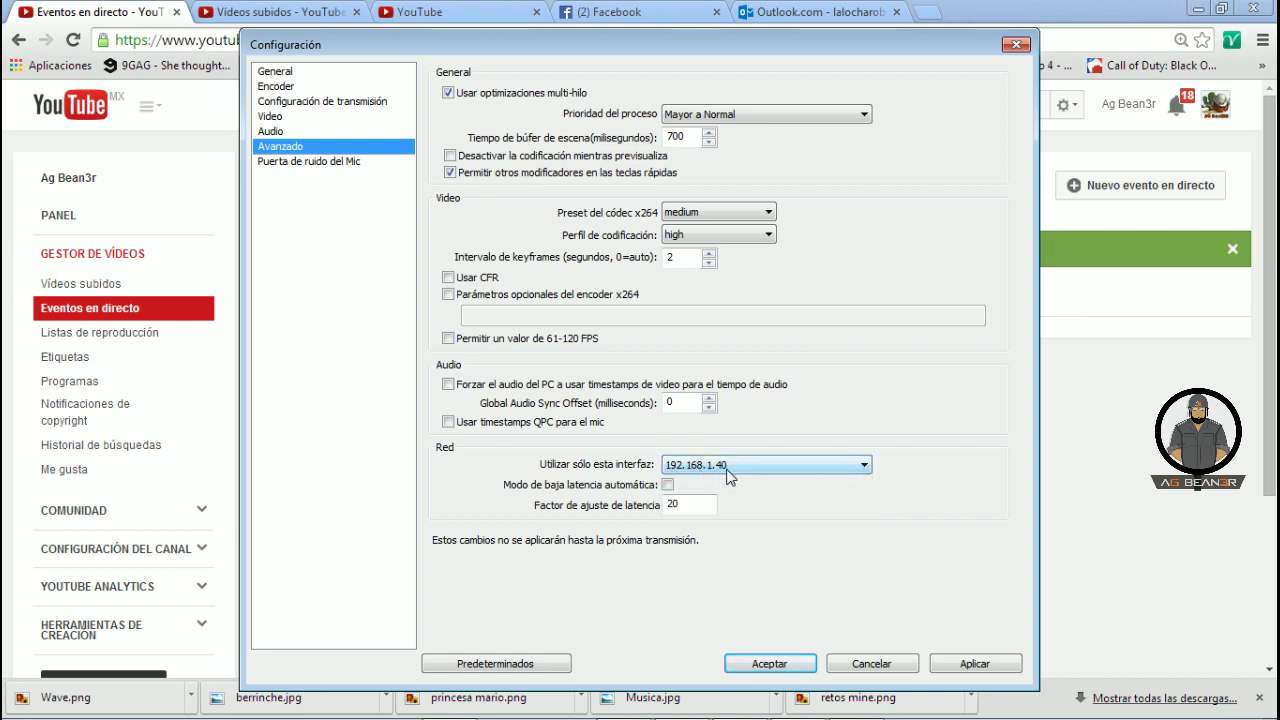
Step: Try Default as the network interface, choose an IP-address interface again and accept the advanced settings
left_click(727, 466)
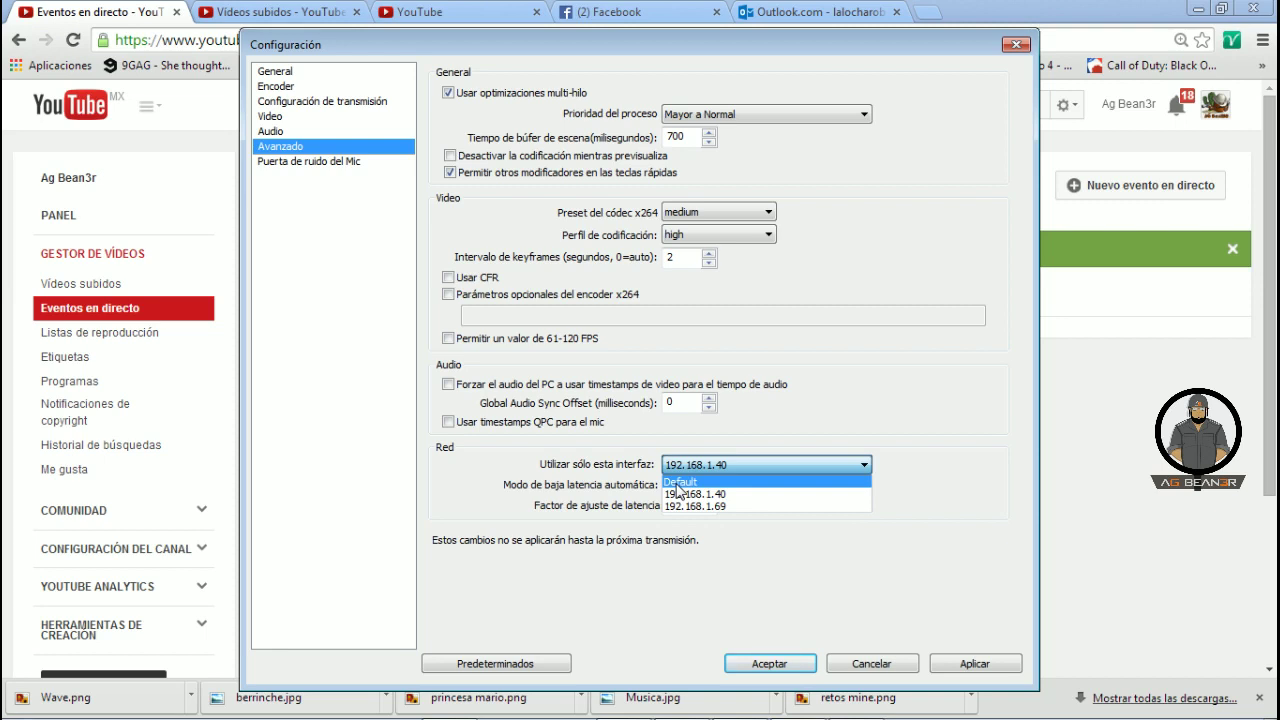
left_click(678, 483)
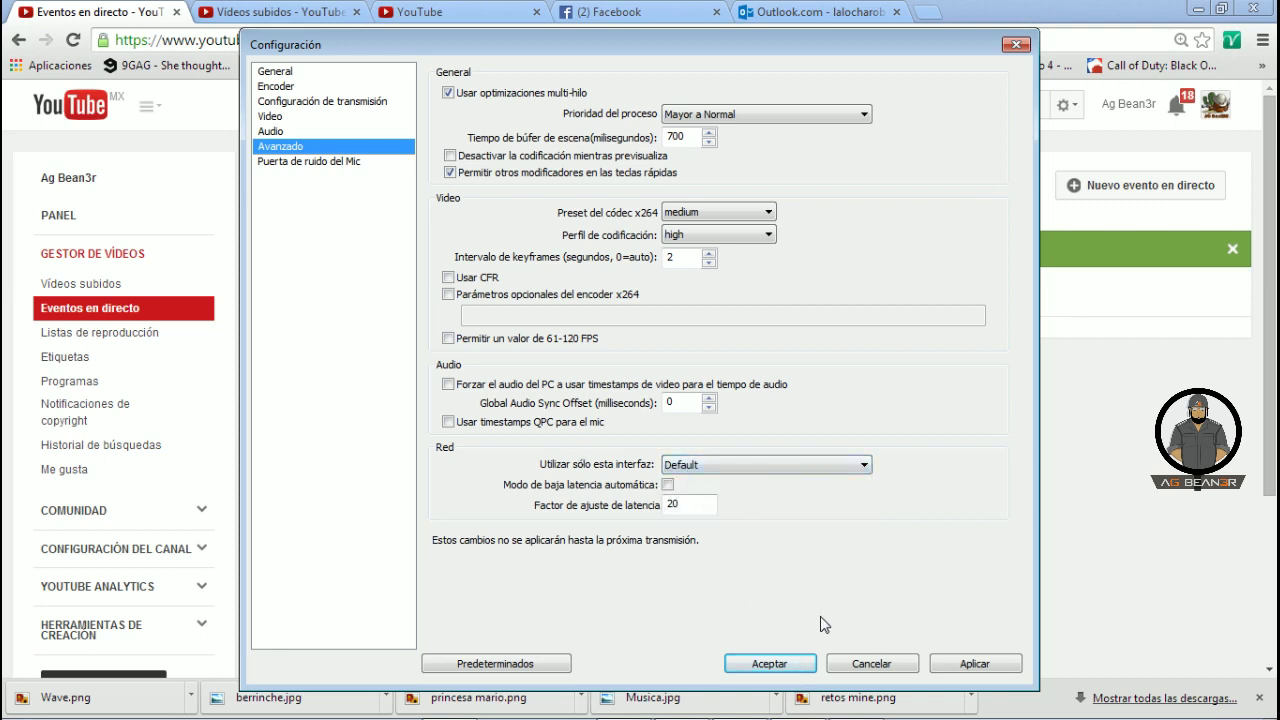
left_click(697, 463)
left_click(690, 476)
left_click(690, 466)
left_click(692, 500)
left_click(765, 663)
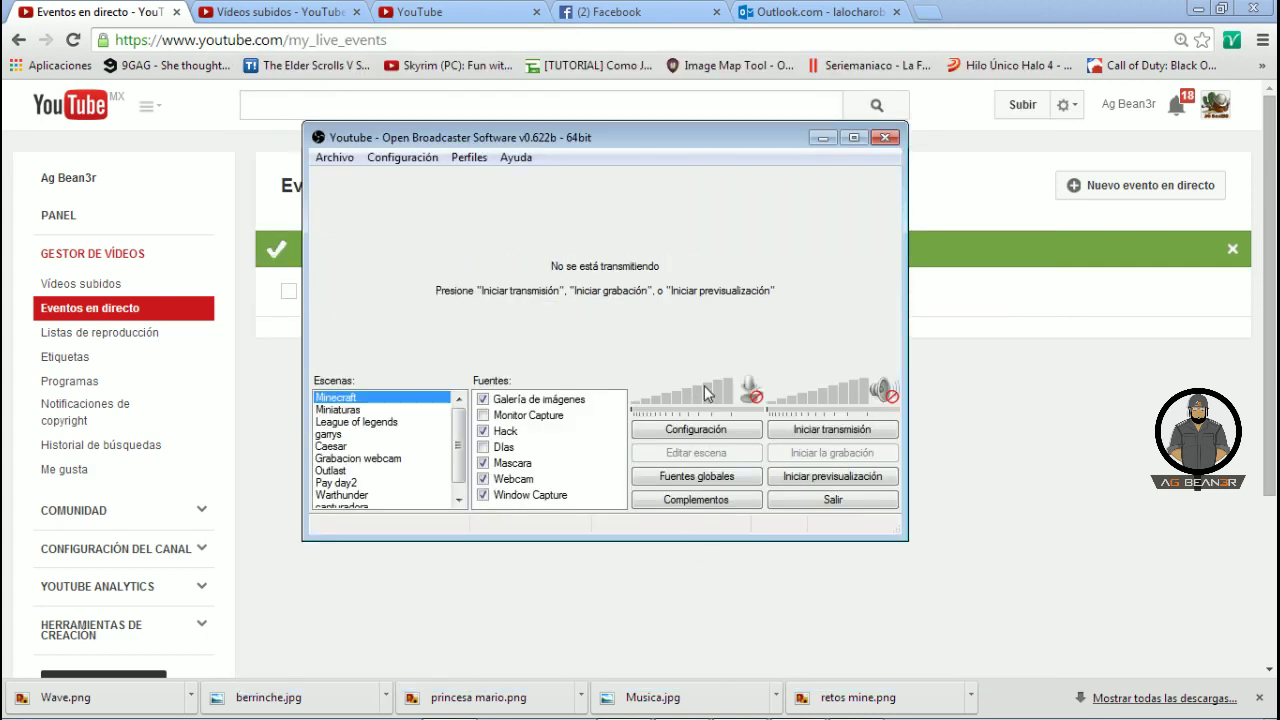
Step: Examine the microphone noise gate settings, turning the level preview on and off, and close the configuration without saving
left_click(676, 434)
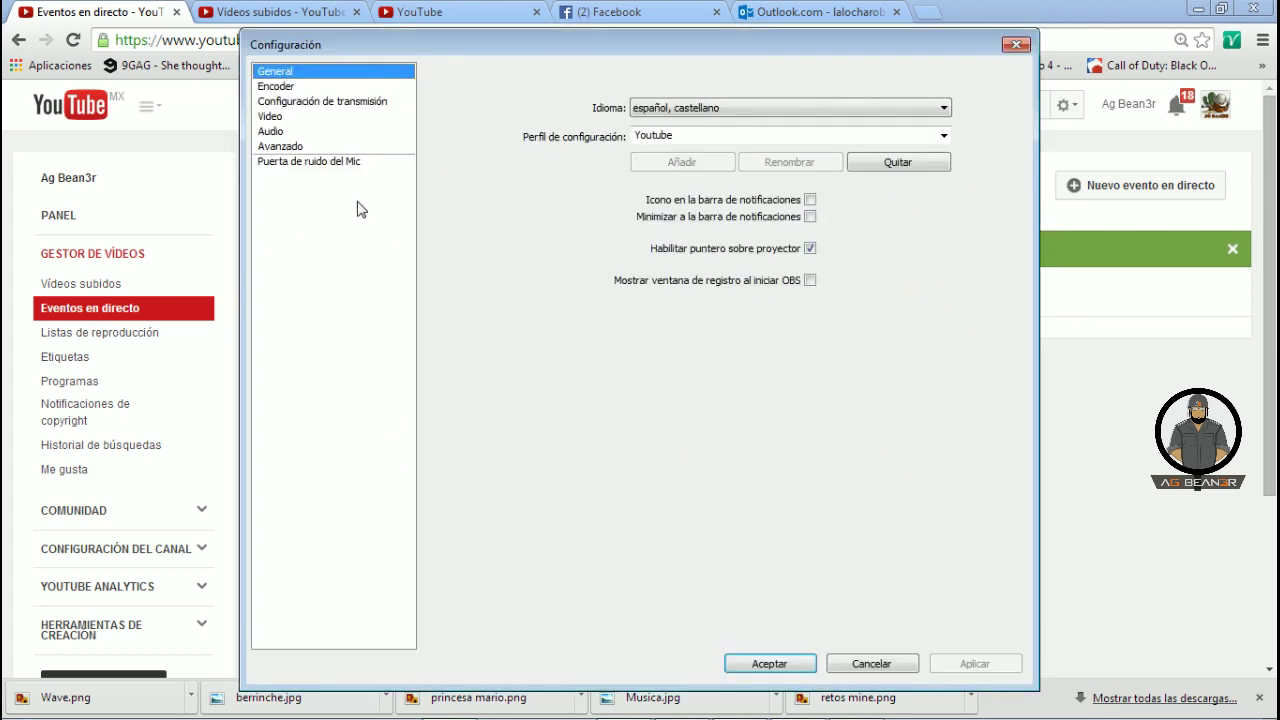
left_click(300, 162)
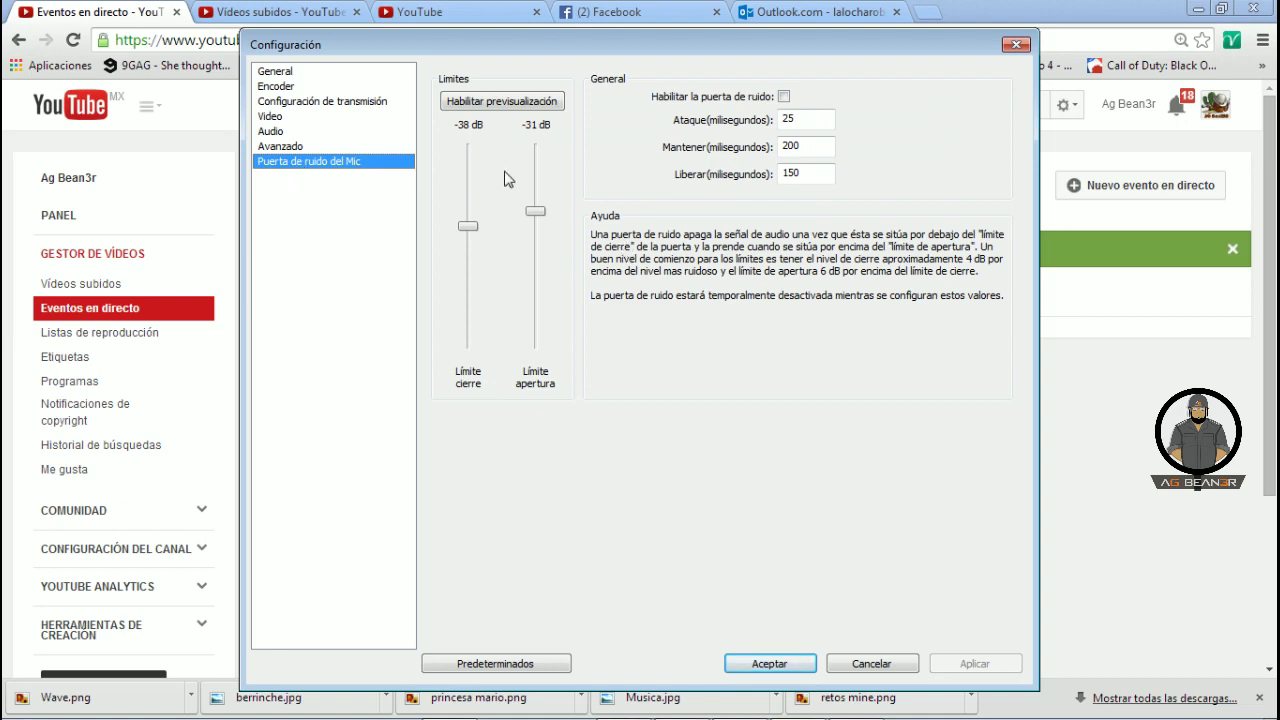
left_click(508, 103)
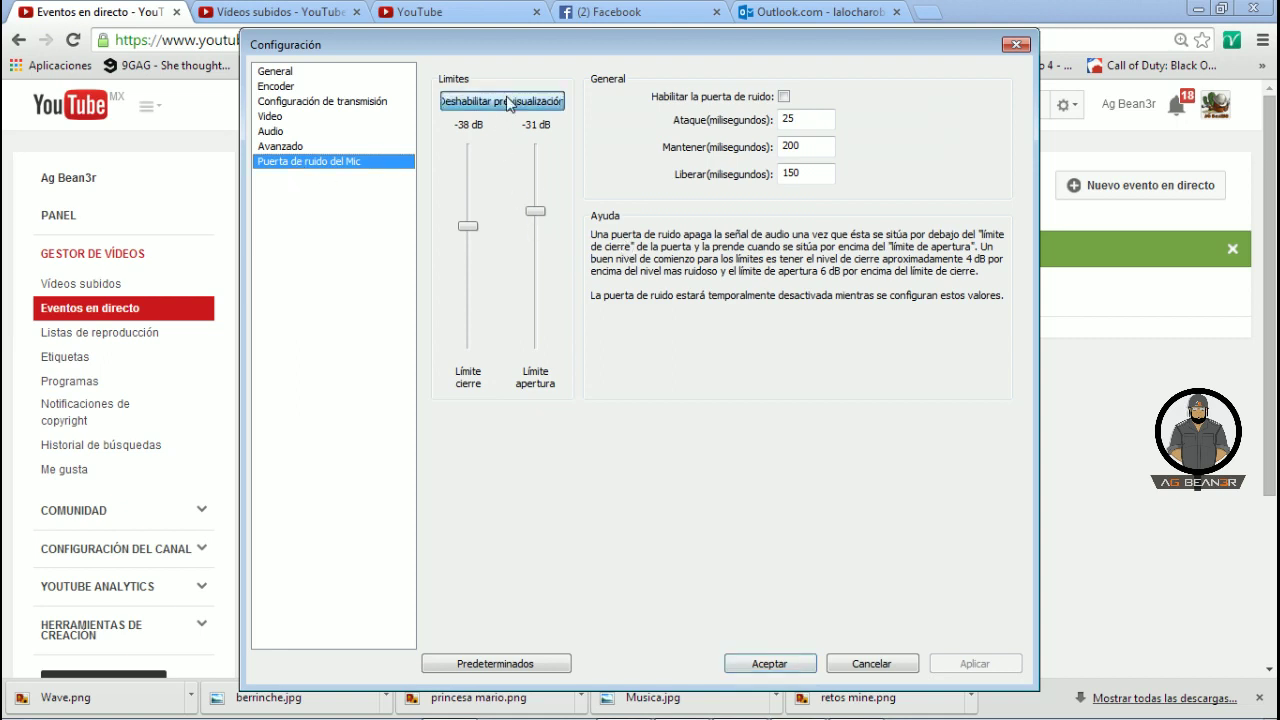
left_click(500, 112)
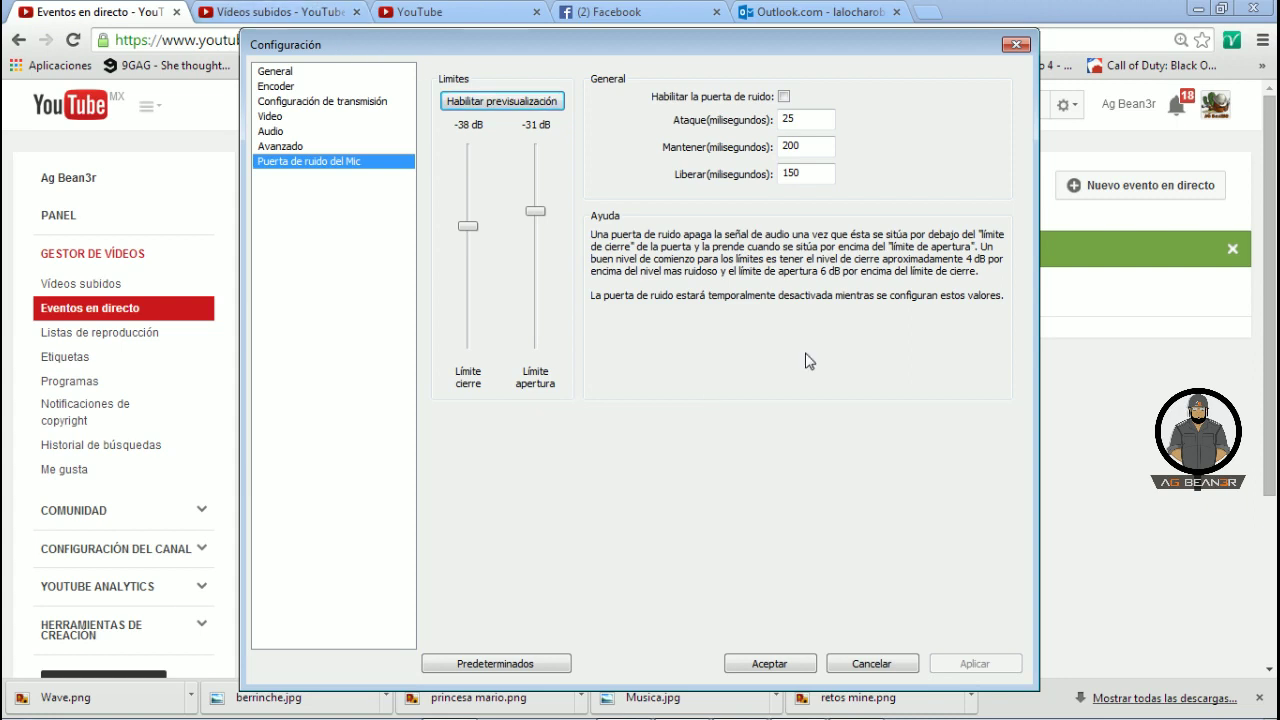
left_click(906, 665)
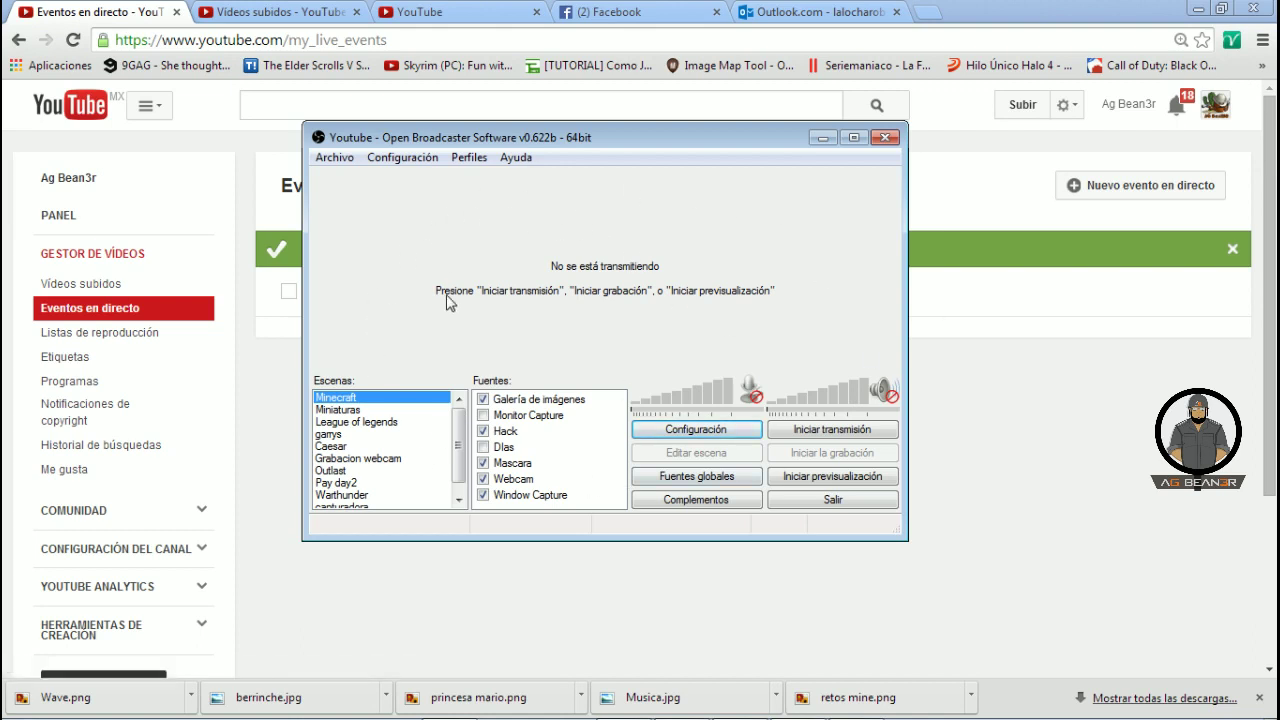
Step: Start the preview and switch to the capturadora scene
scroll(453, 493, "down", 1)
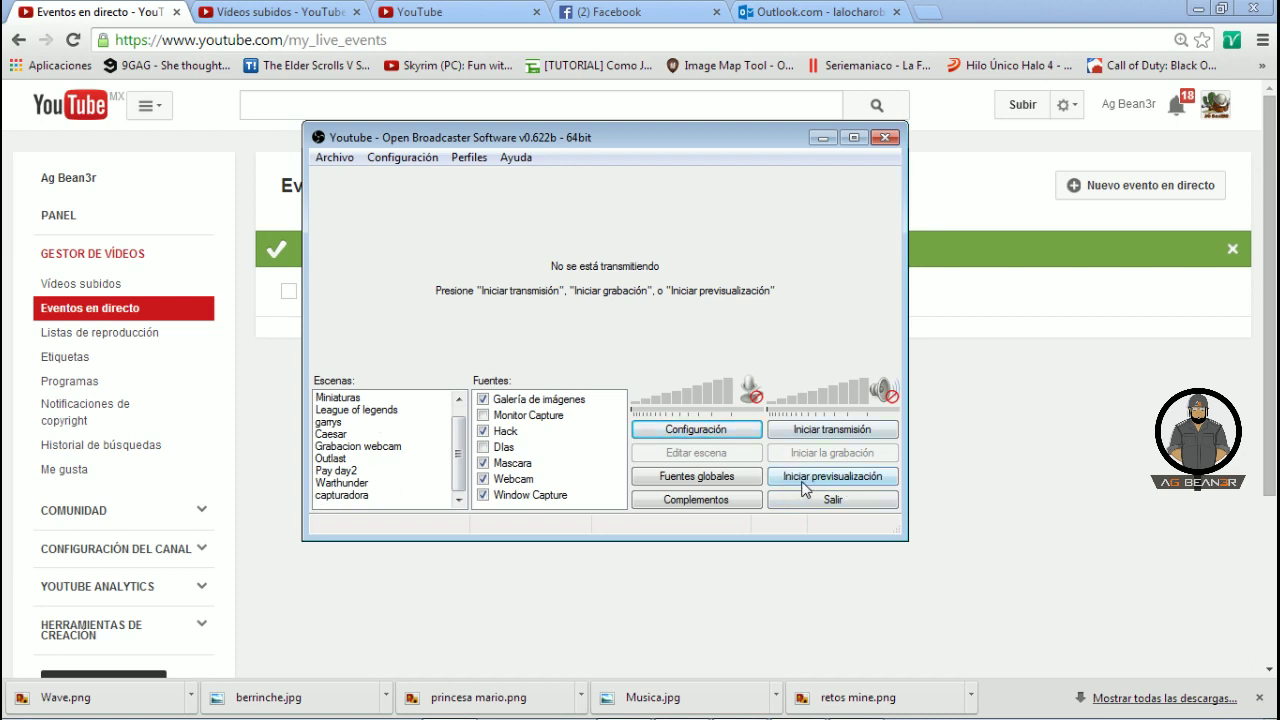
left_click(850, 482)
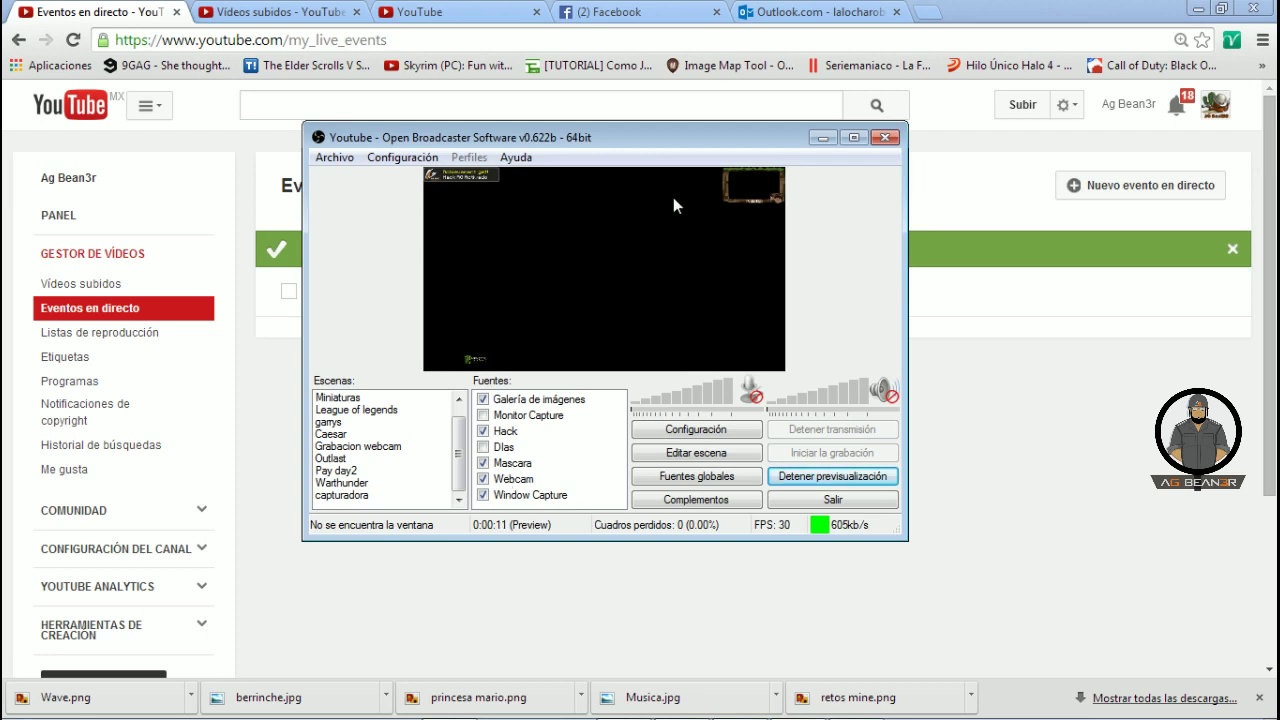
right_click(361, 506)
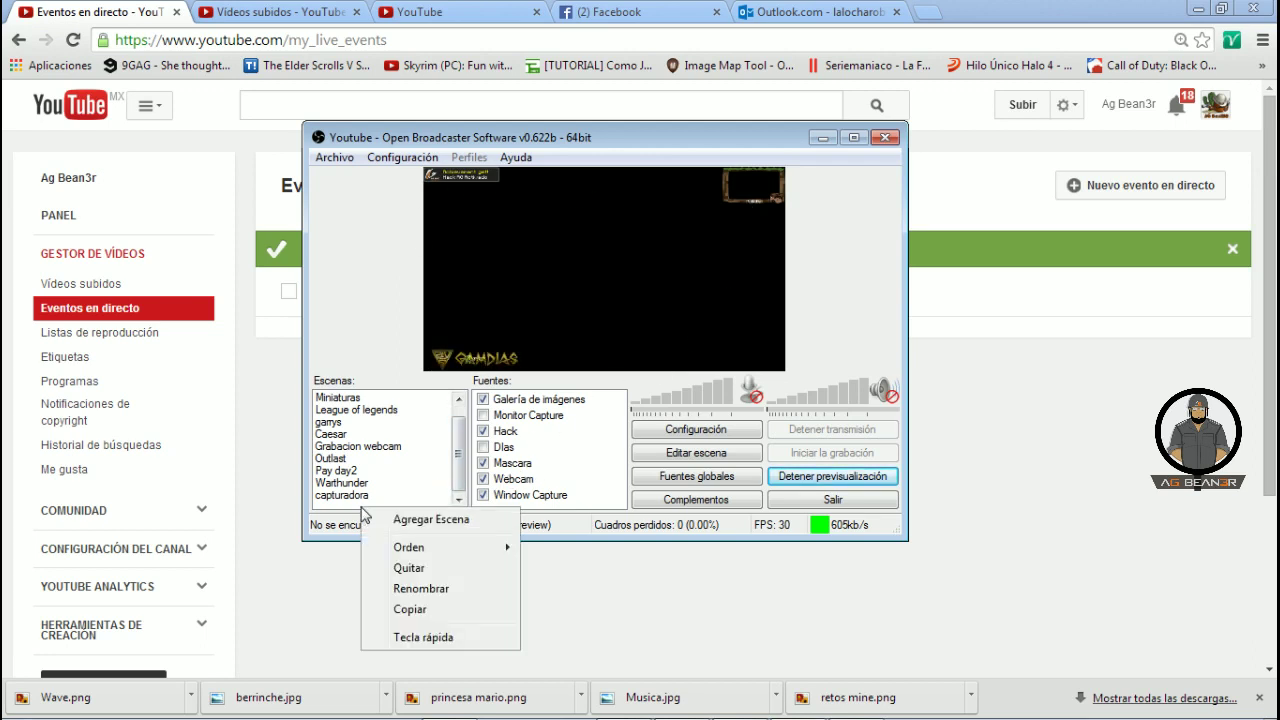
left_click(352, 499)
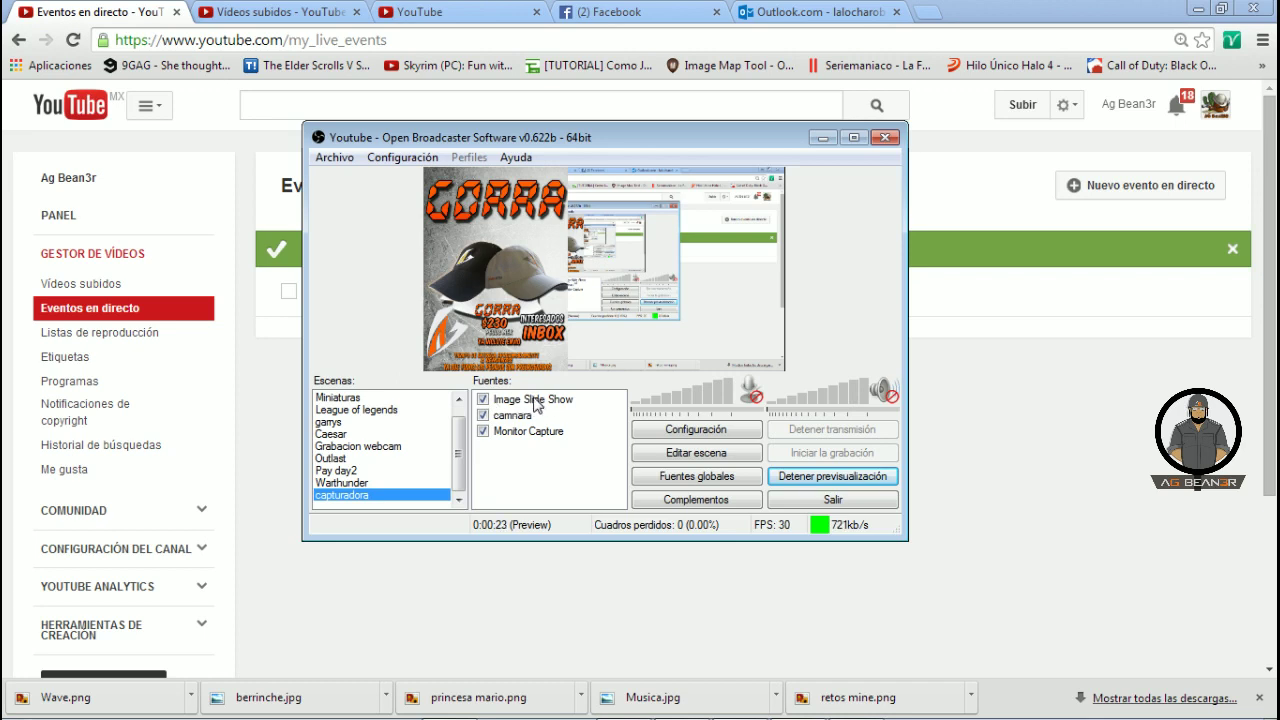
Step: Disable and re-enable the camnara and Monitor Capture sources in the capturadora scene
left_click(484, 415)
left_click(484, 415)
left_click(485, 432)
left_click(485, 432)
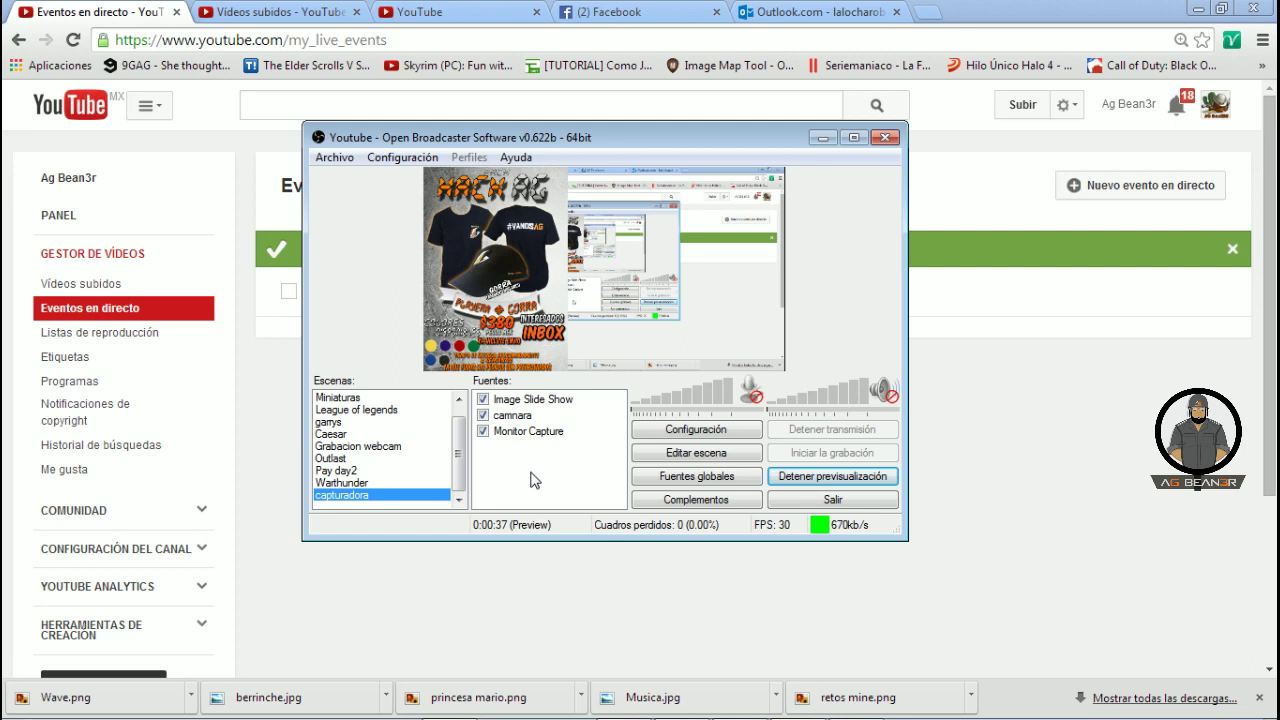
Step: Try adding a video capture device source for the Logitech HD Webcam C270 with the buffer option ticked
right_click(487, 487)
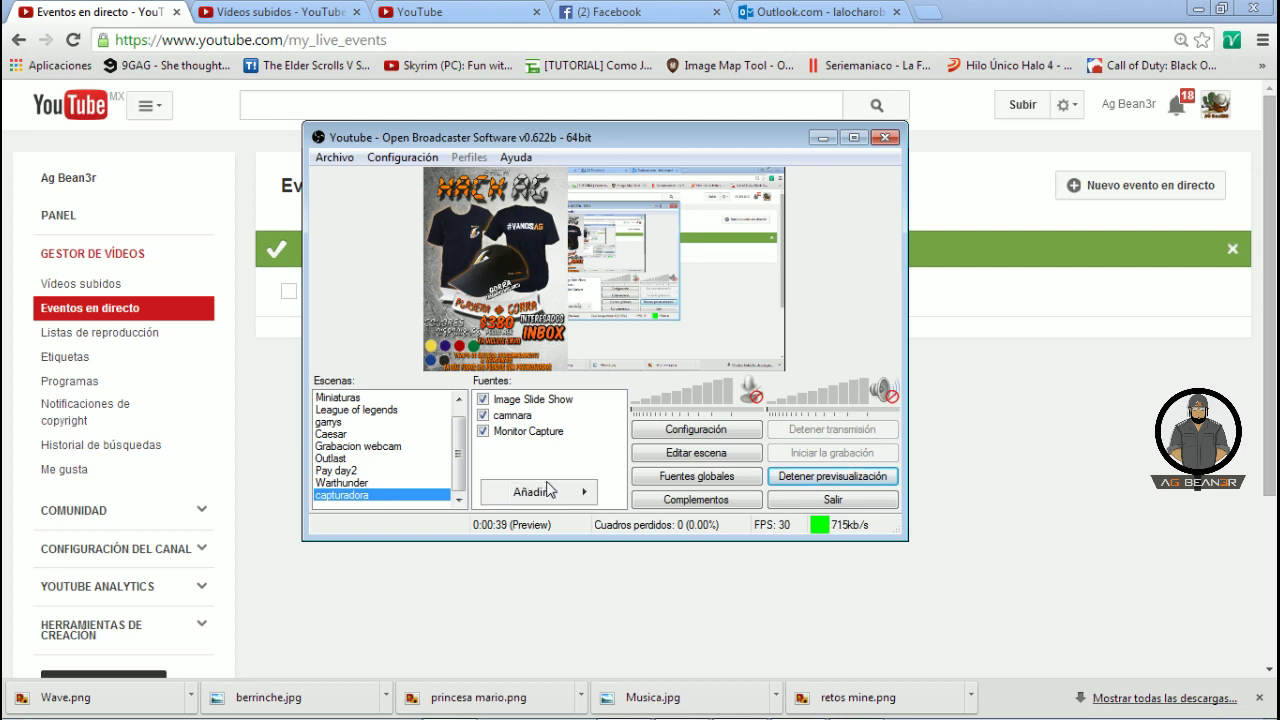
mouse_move(575, 492)
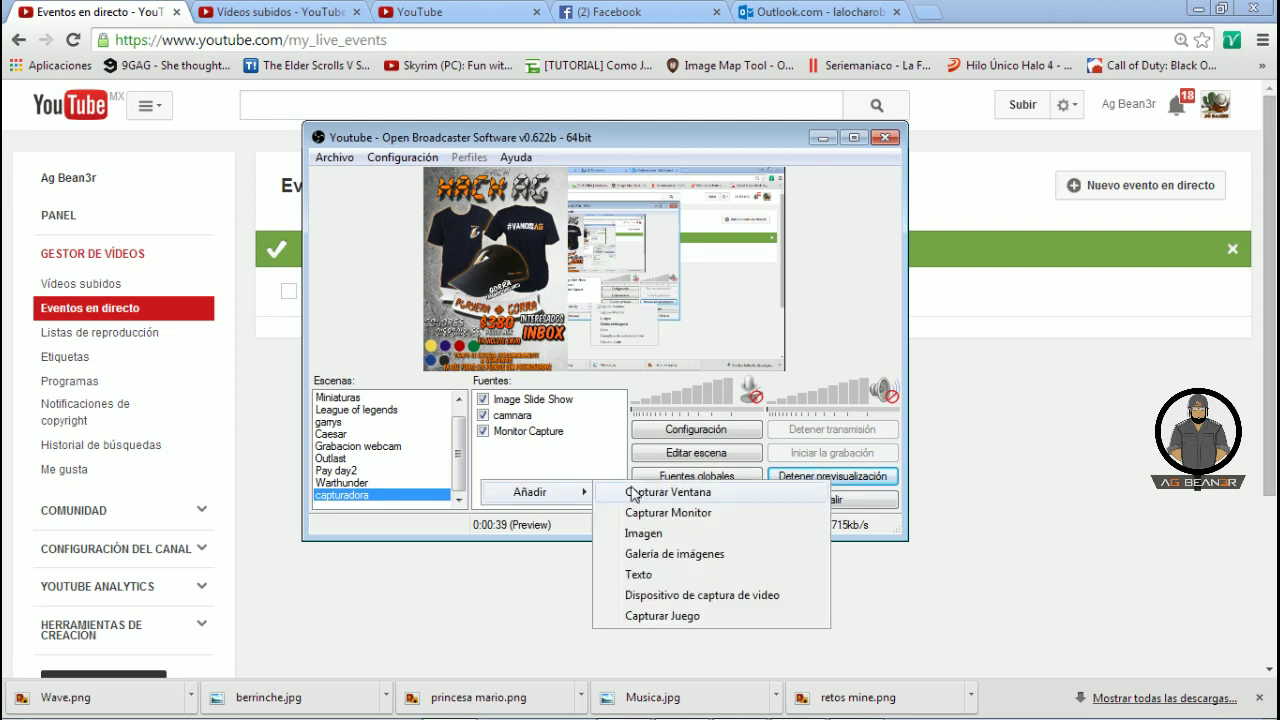
left_click(664, 598)
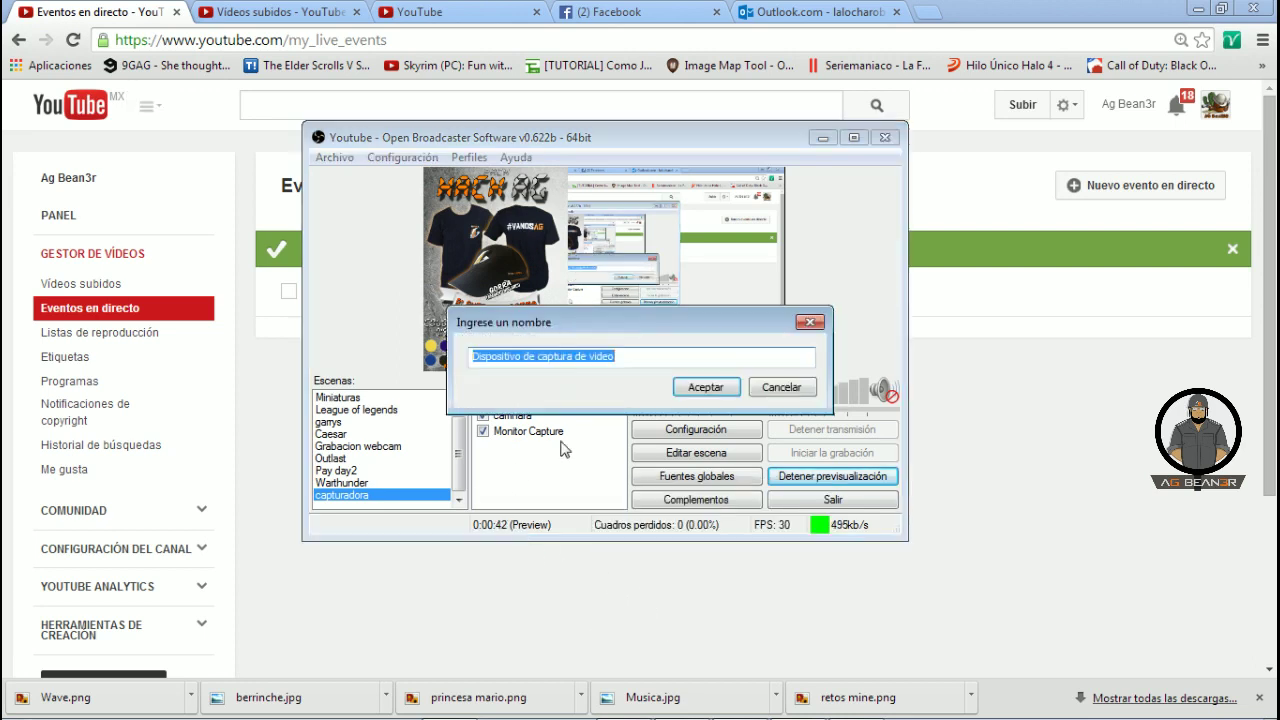
left_click(700, 387)
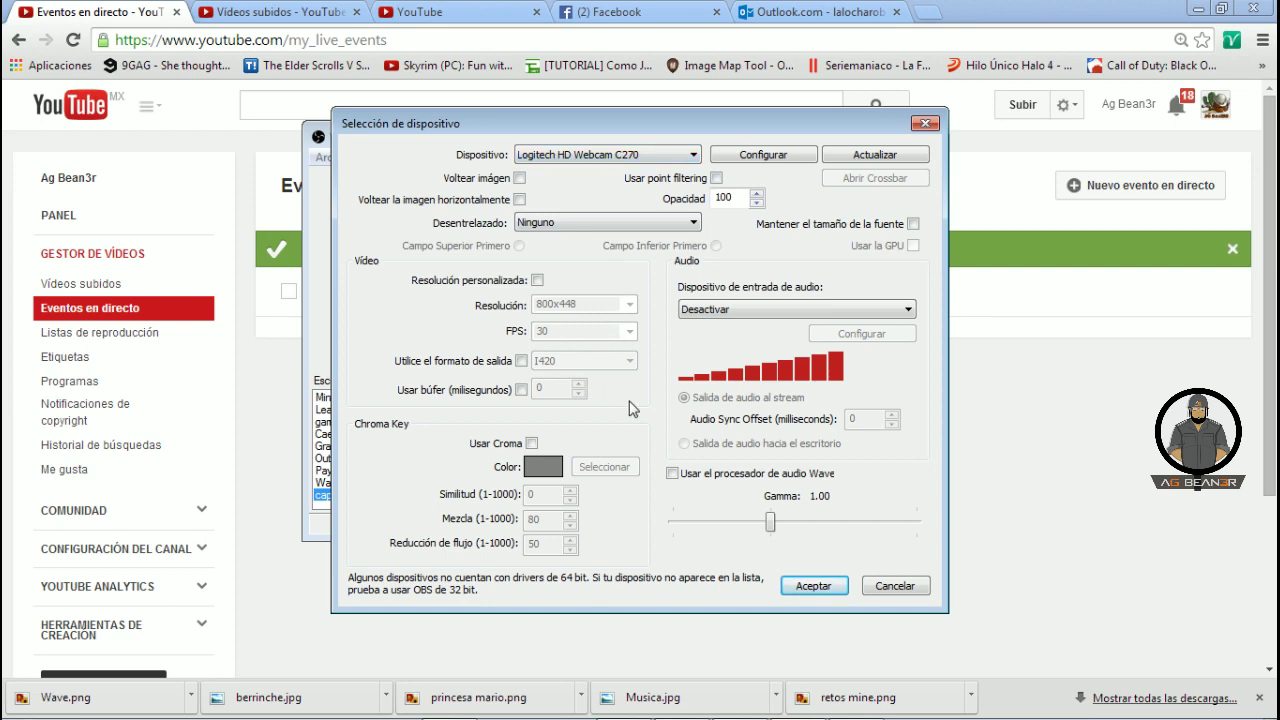
left_click(521, 390)
left_click(897, 587)
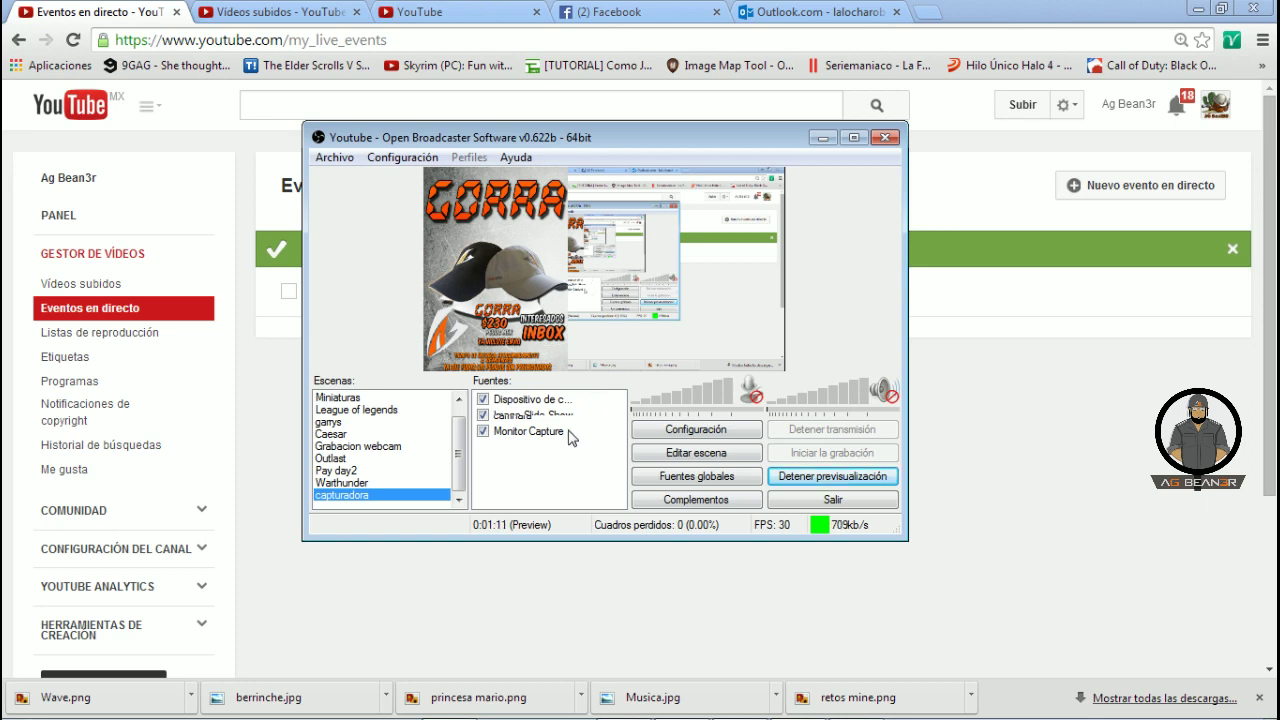
Step: Preview the League of legends, garrys, Caesar, Miniaturas and Minecraft scenes one after another
left_click(327, 410)
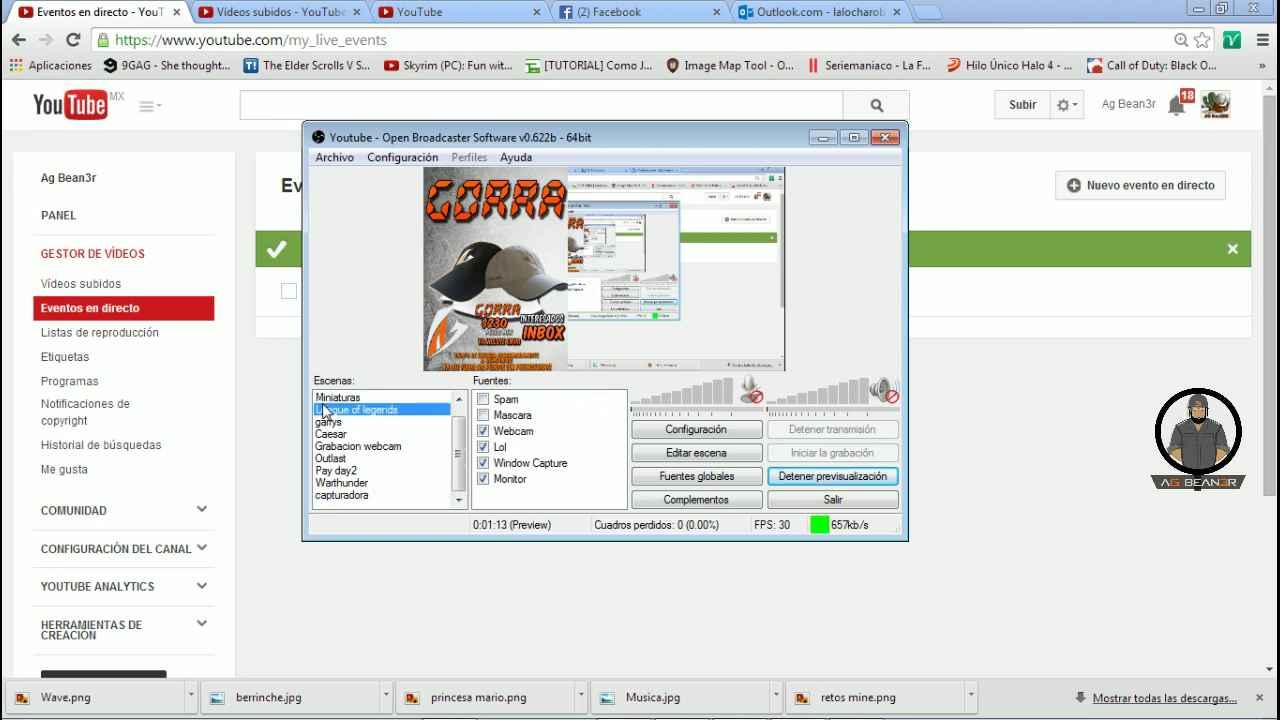
left_click(335, 423)
left_click(337, 434)
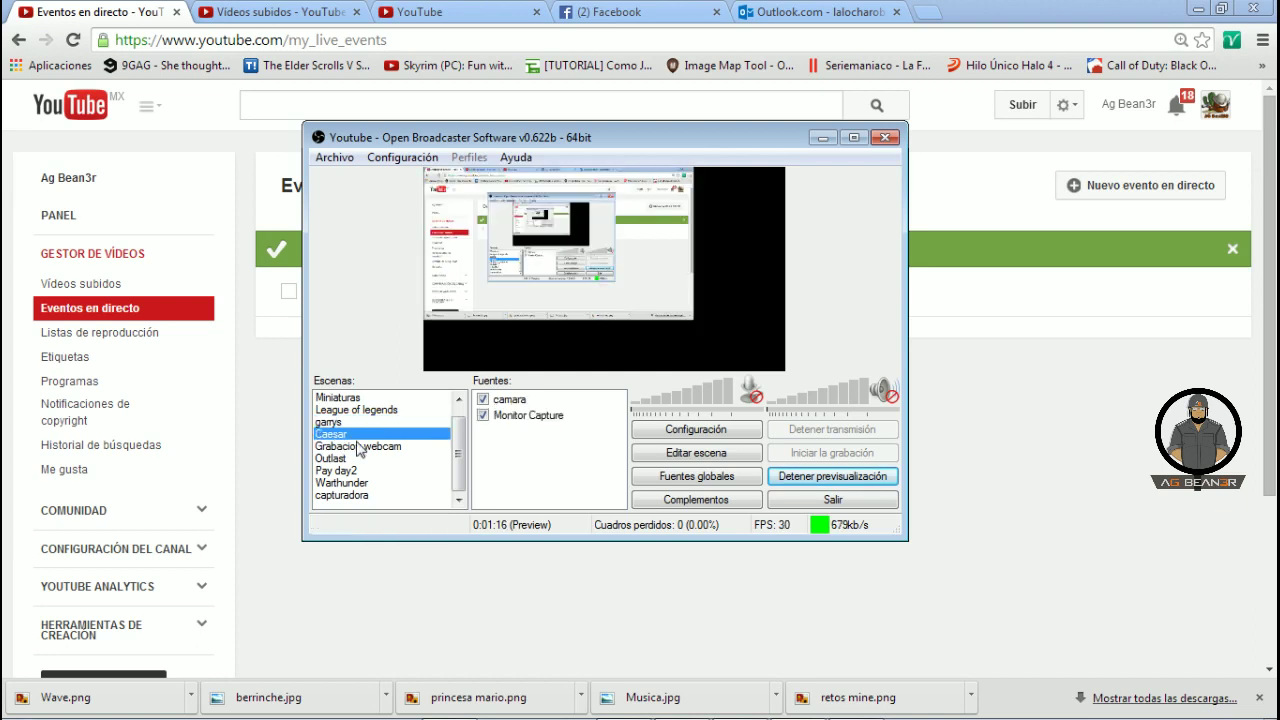
left_click(355, 399)
left_click(458, 398)
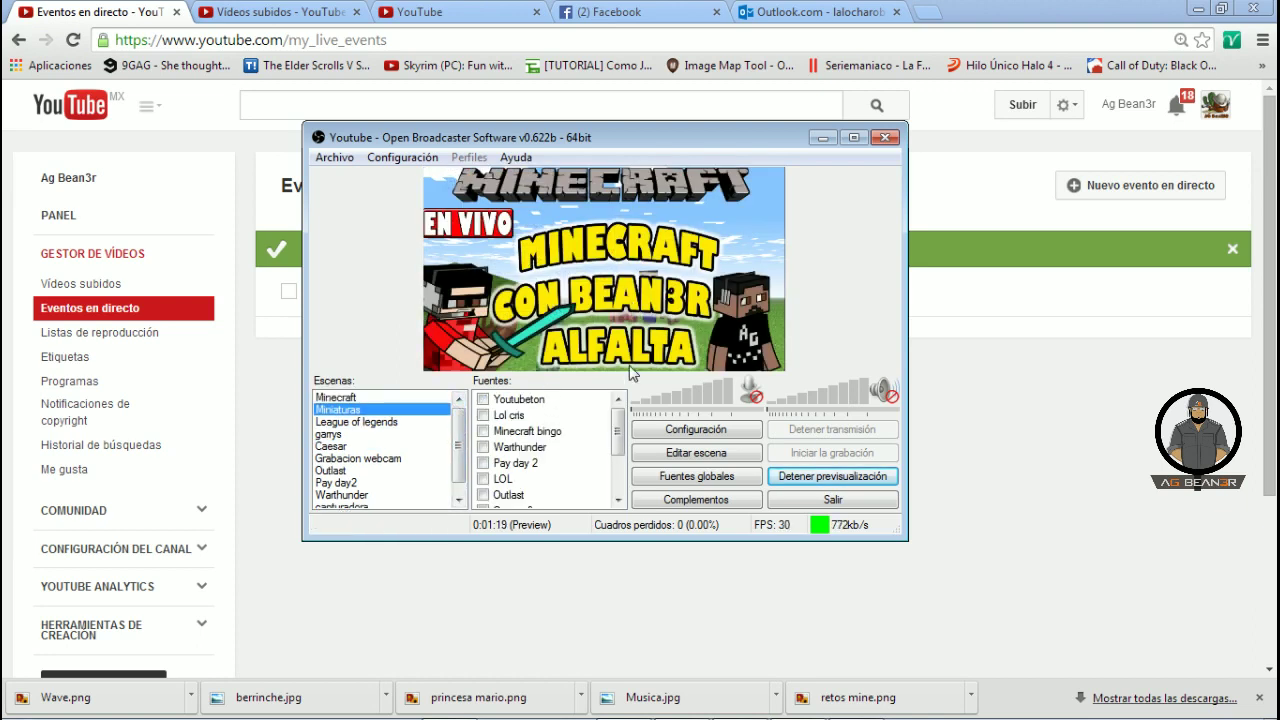
left_click(330, 398)
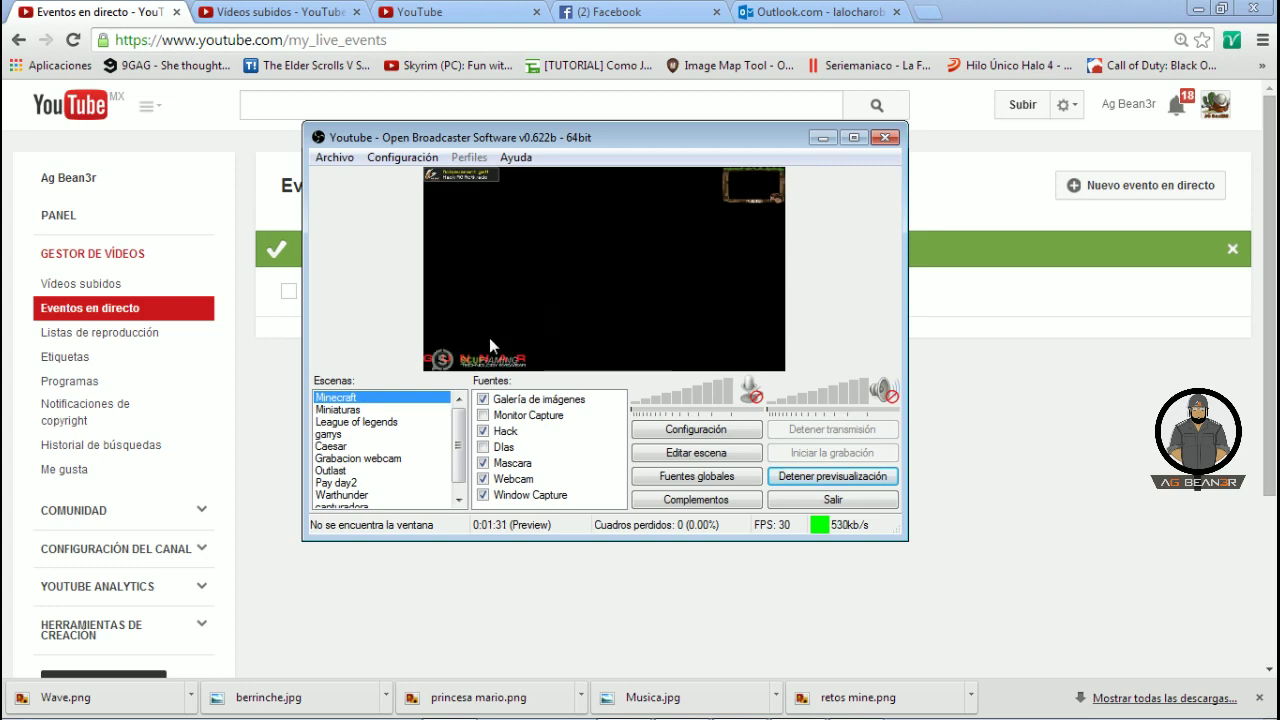
Step: Stop the preview on the Miniaturas scene and enable its Minecraft bingo source
left_click(331, 410)
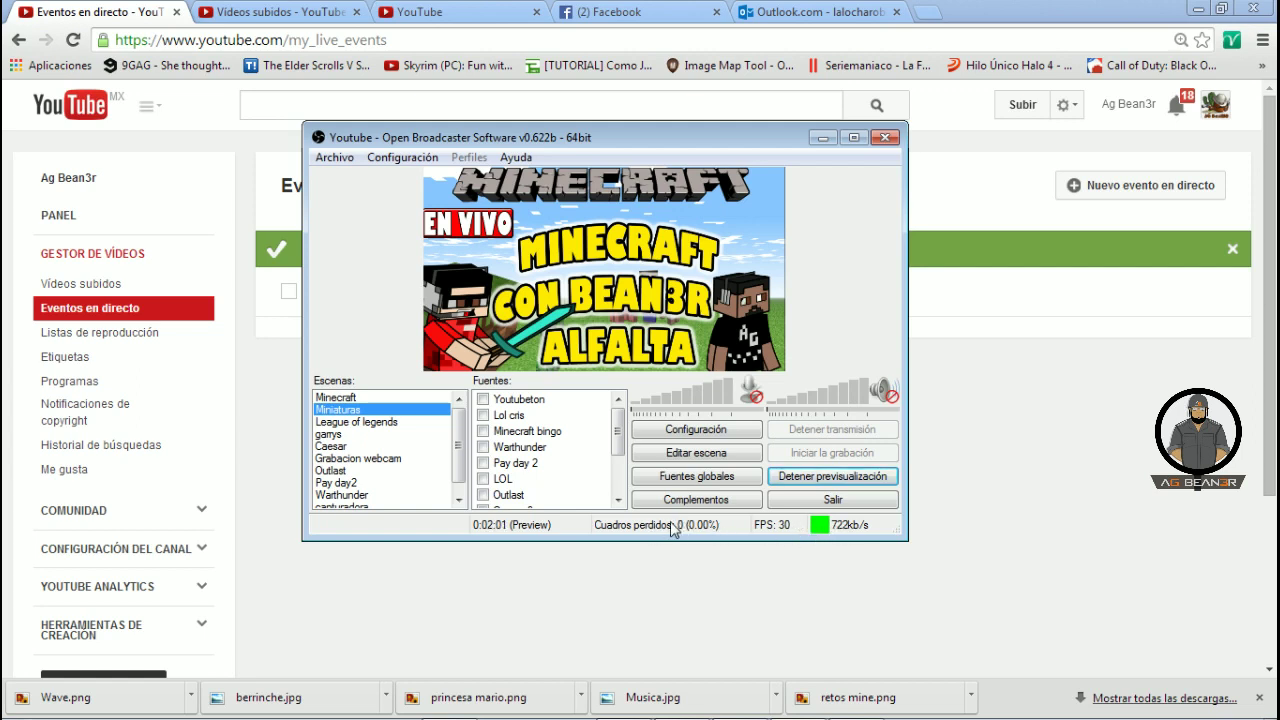
left_click(790, 478)
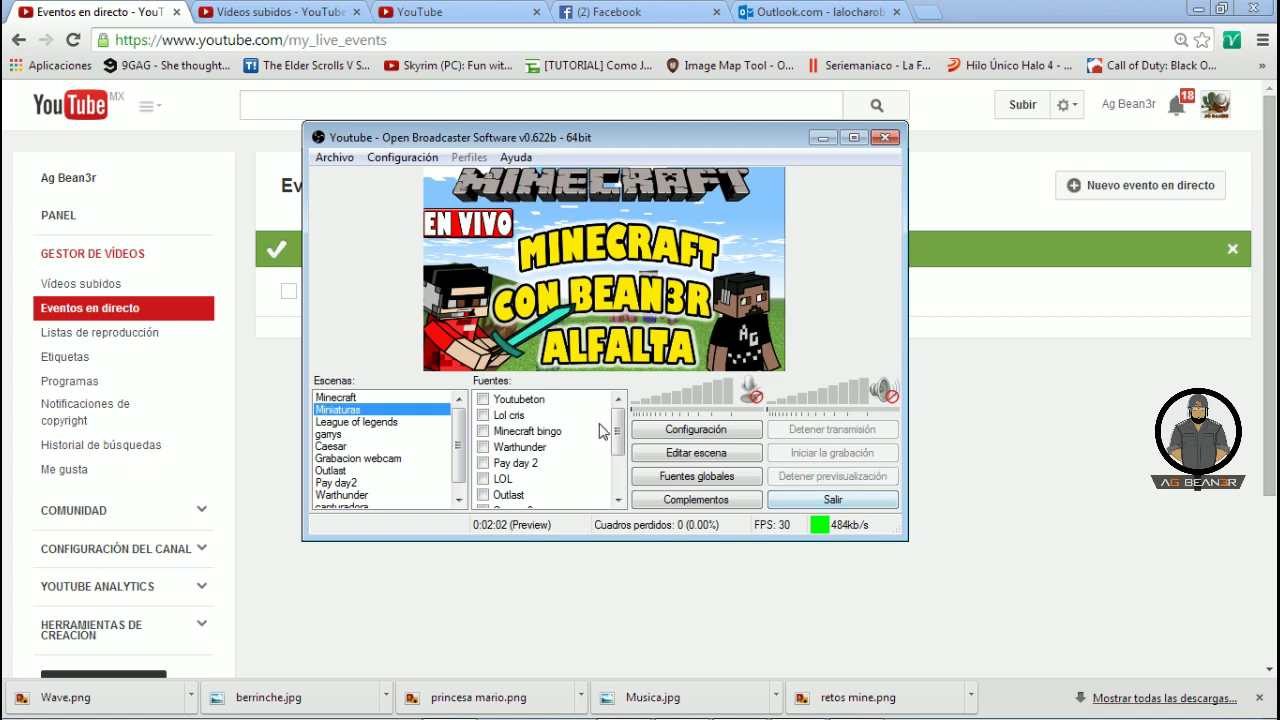
left_click(484, 431)
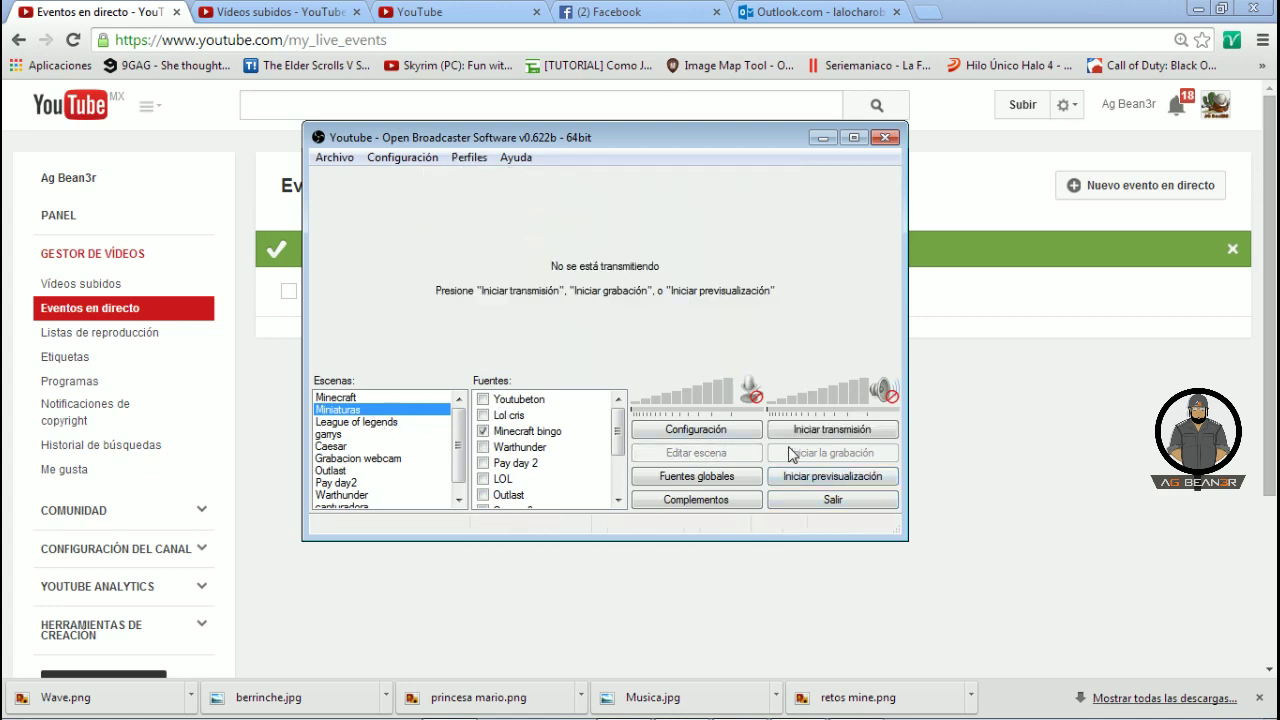
Step: Preview the Miniaturas scene and review its source list, toggling the Minhecraft Alfalta source off and on
left_click(853, 481)
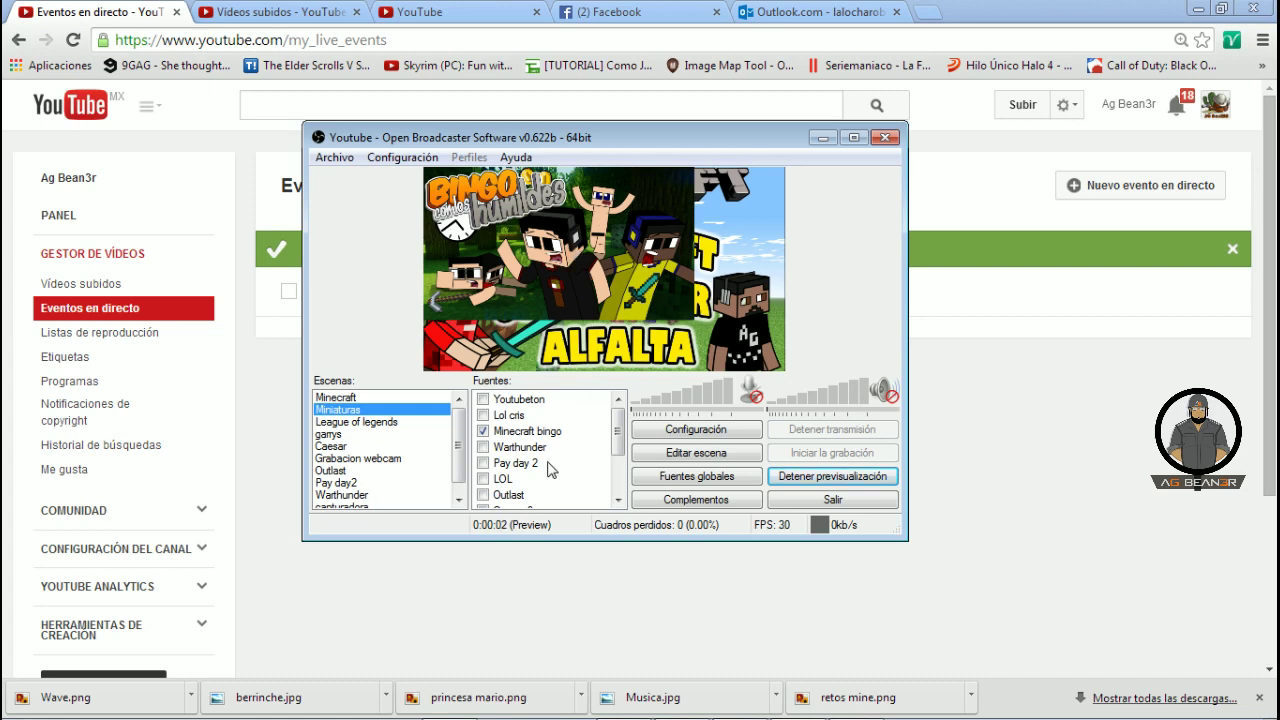
left_click_drag(616, 432, 616, 505)
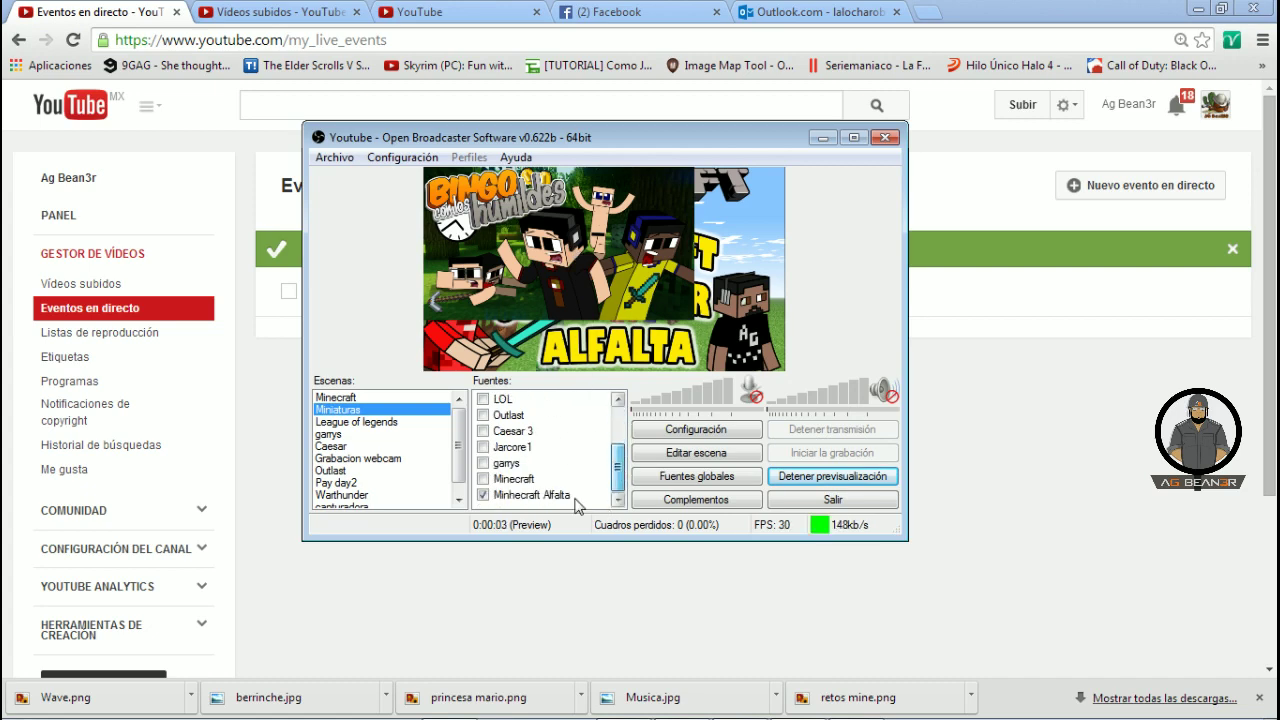
left_click(483, 495)
left_click(483, 495)
scroll(518, 436, "up", 2)
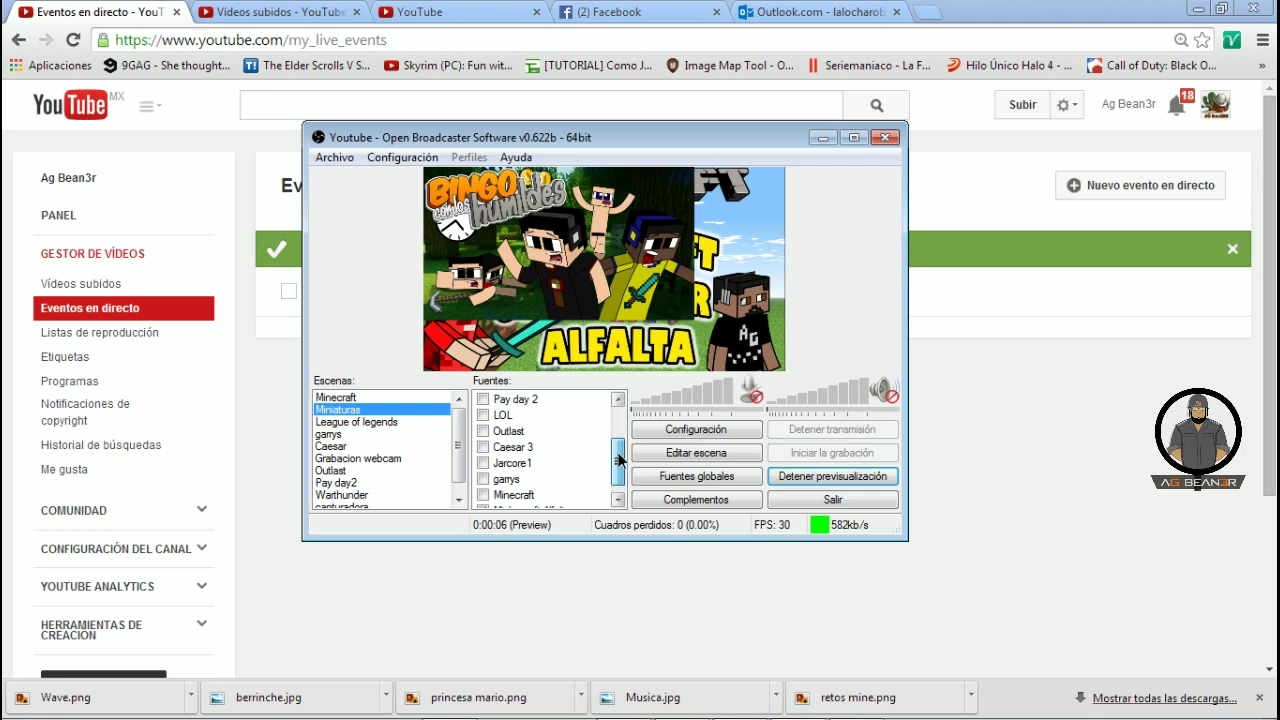
Step: In scene editing mode, shrink the Minecraft bingo image and place it in the canvas's upper-right corner
left_click(700, 455)
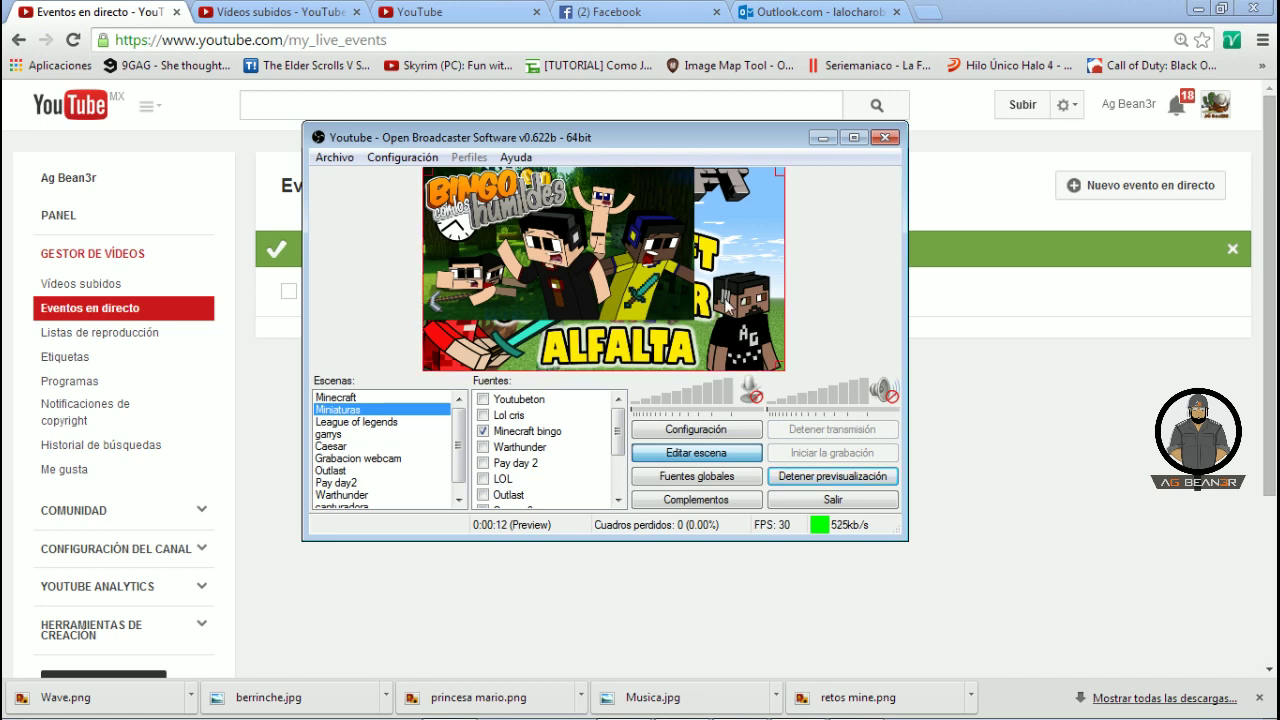
left_click_drag(784, 168, 752, 160)
left_click(582, 294)
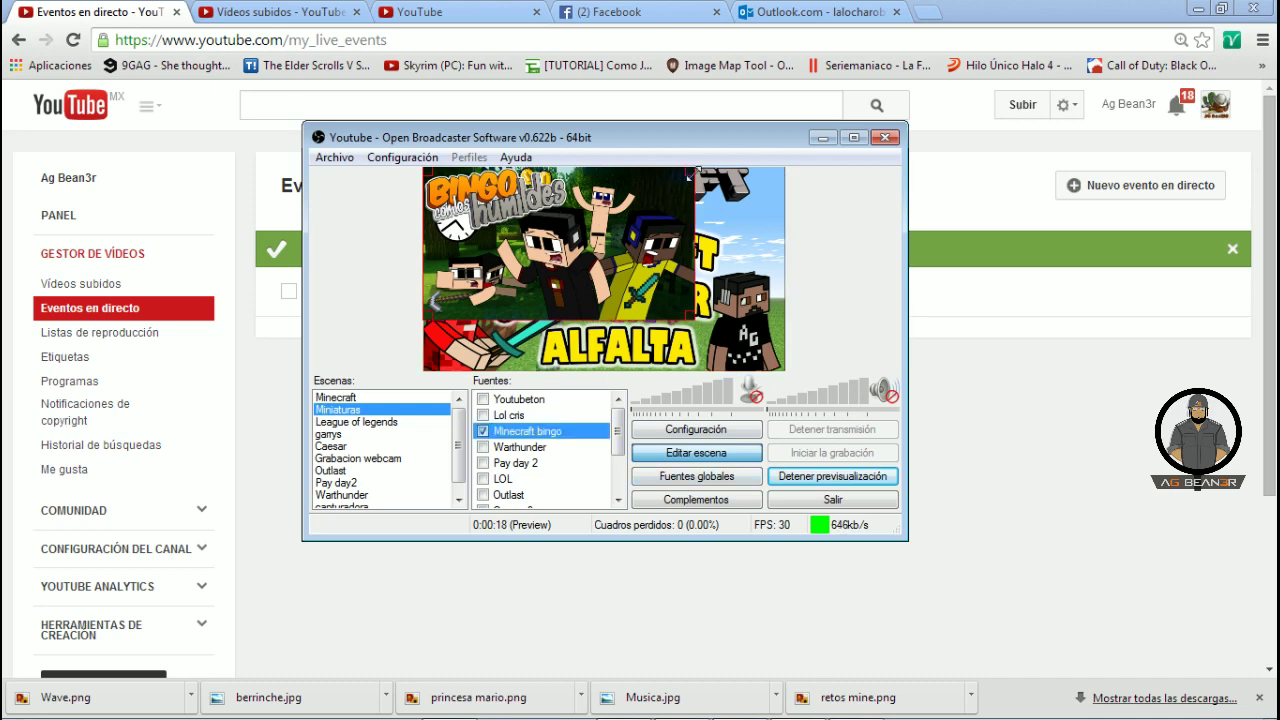
left_click_drag(697, 190, 576, 210)
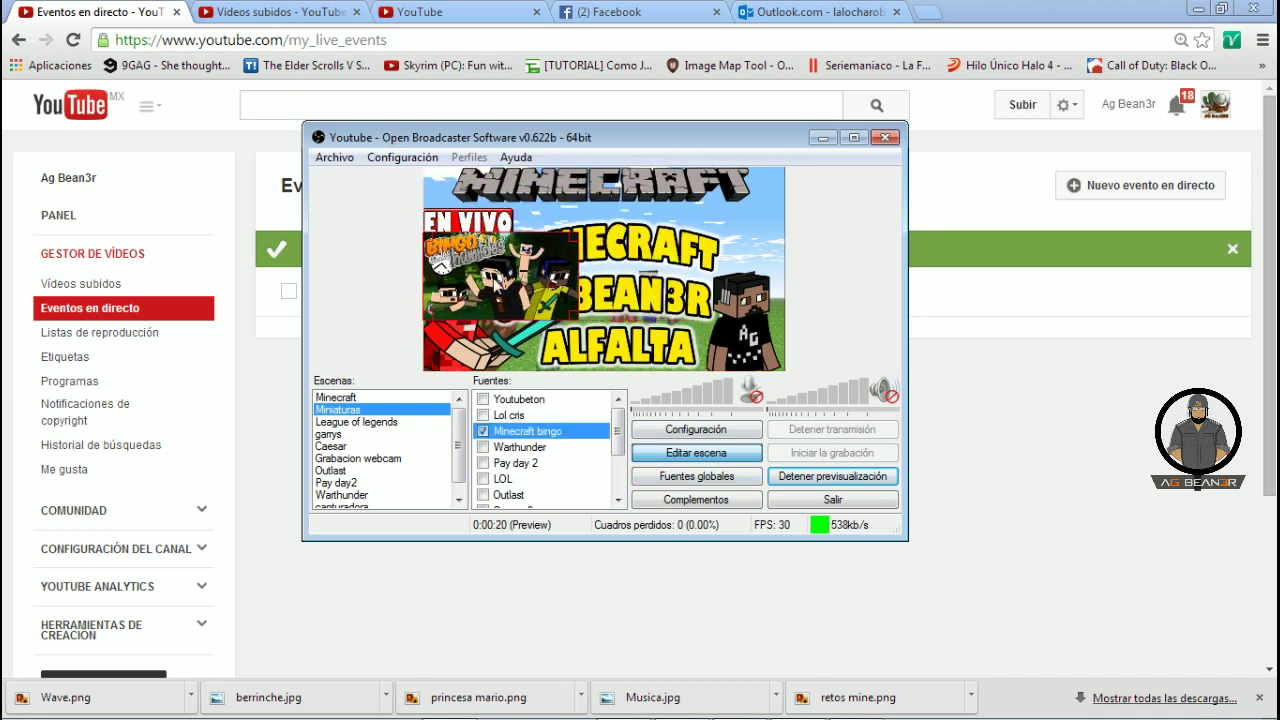
left_click_drag(470, 286, 486, 288)
left_click_drag(441, 232, 722, 194)
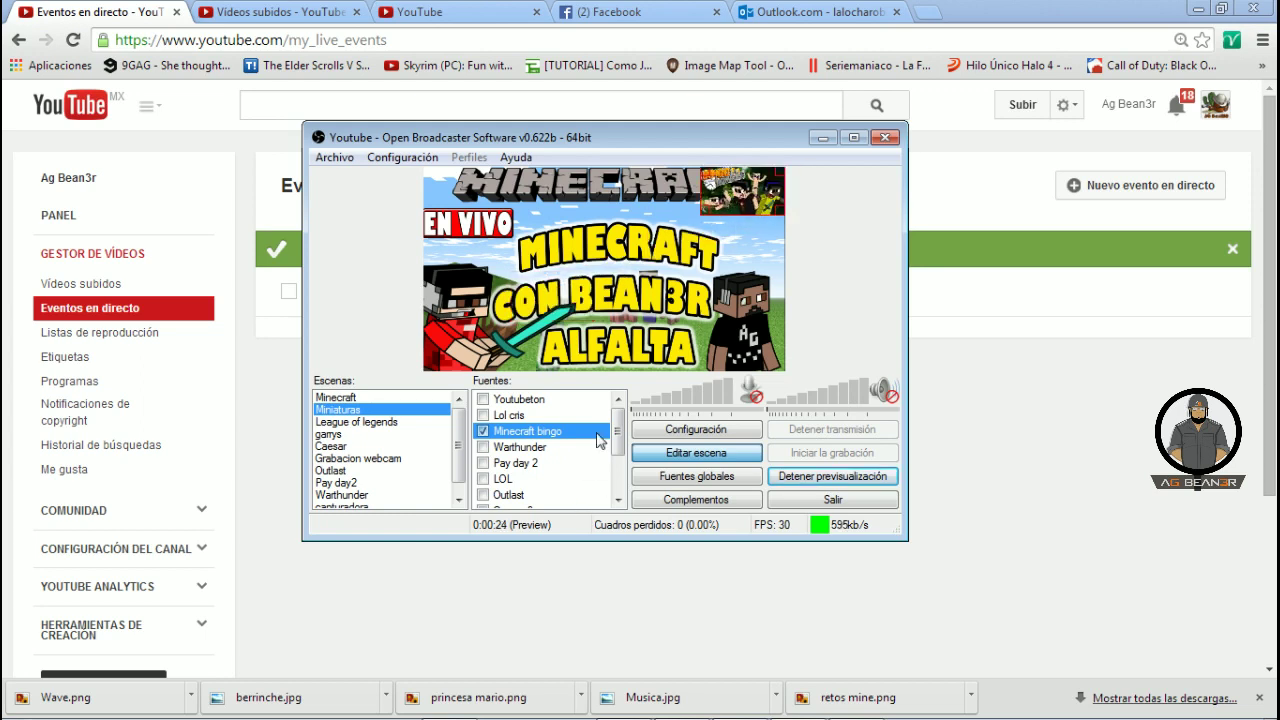
Step: Add a text source named Texto to the Miniaturas scene, containing the text Prueba
right_click(592, 399)
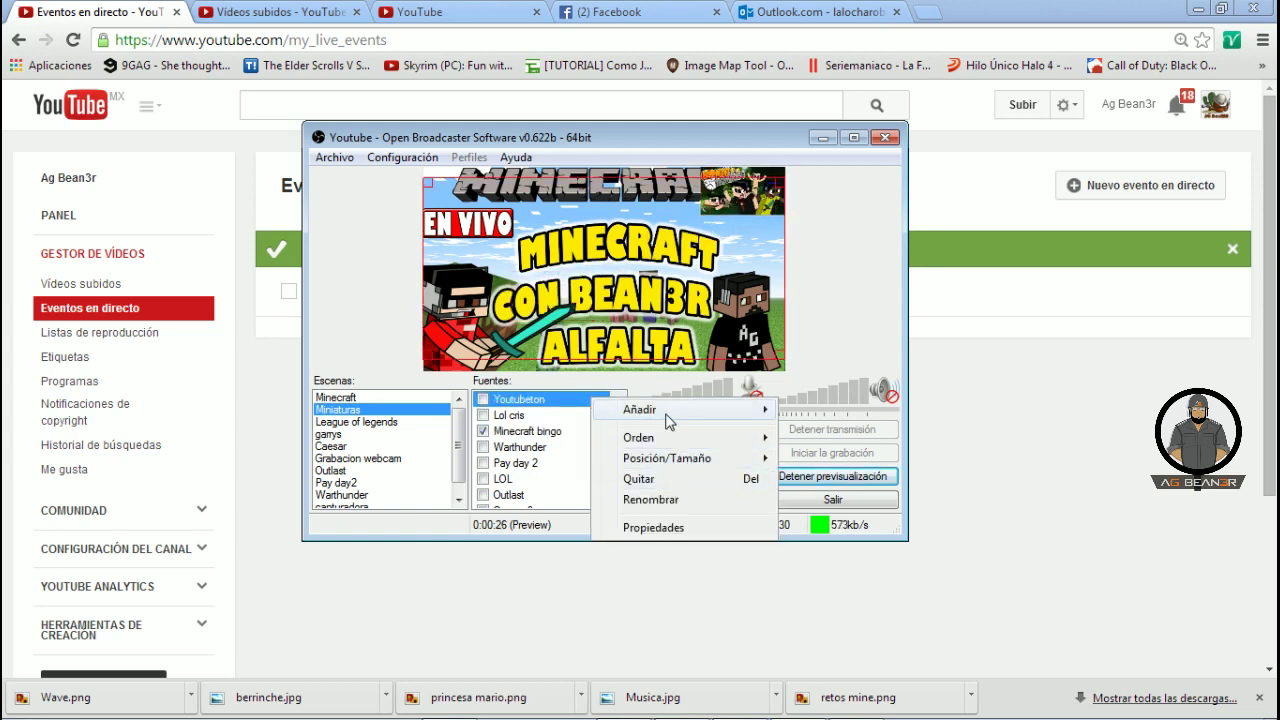
mouse_move(665, 411)
left_click(822, 490)
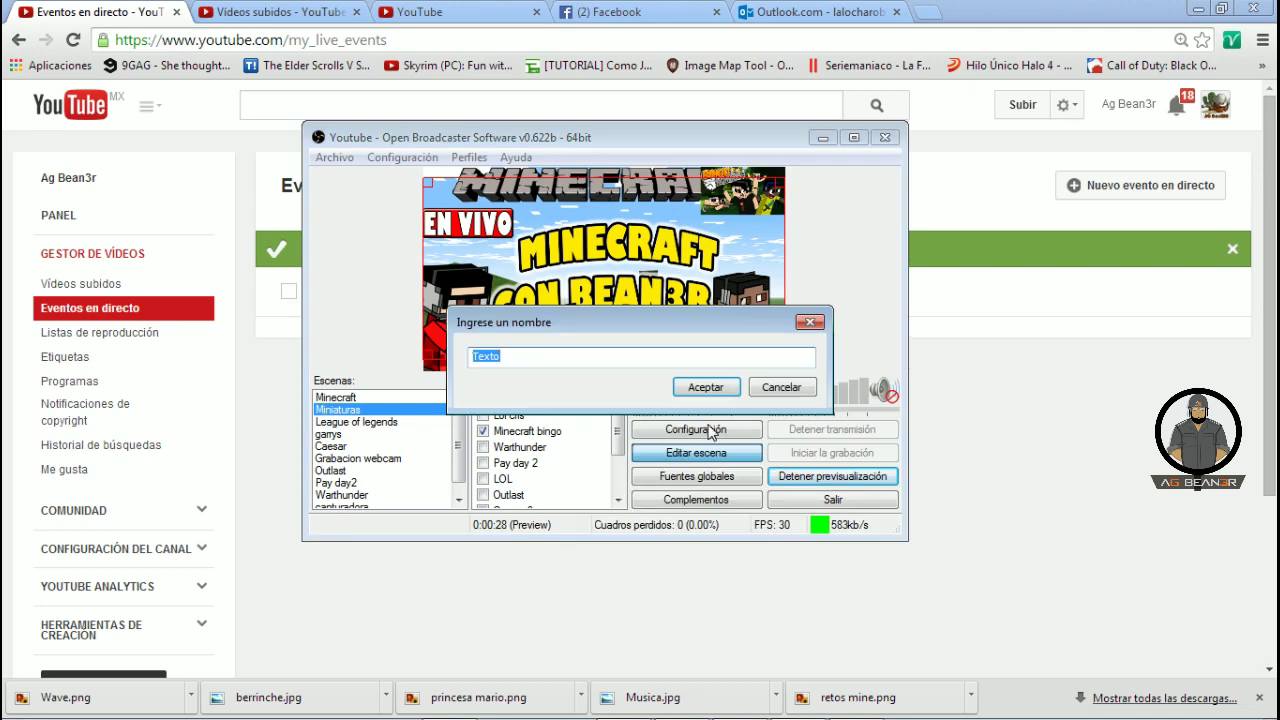
key("Return")
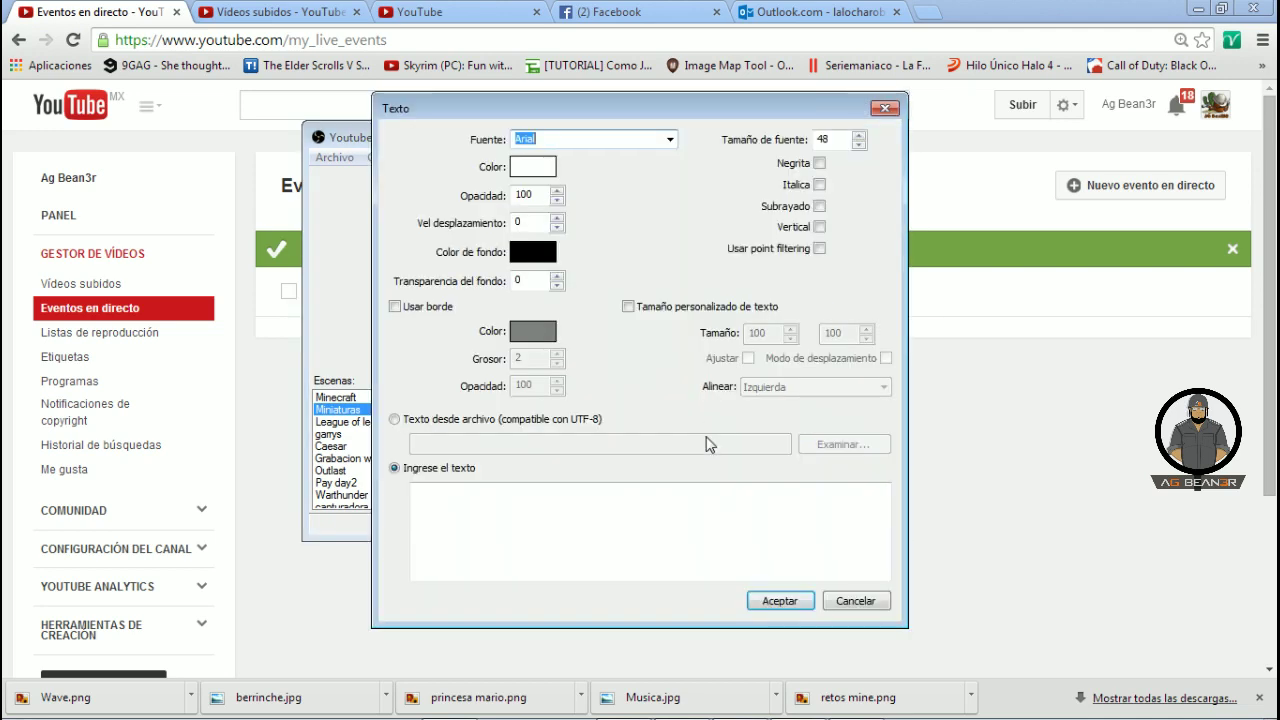
left_click(415, 490)
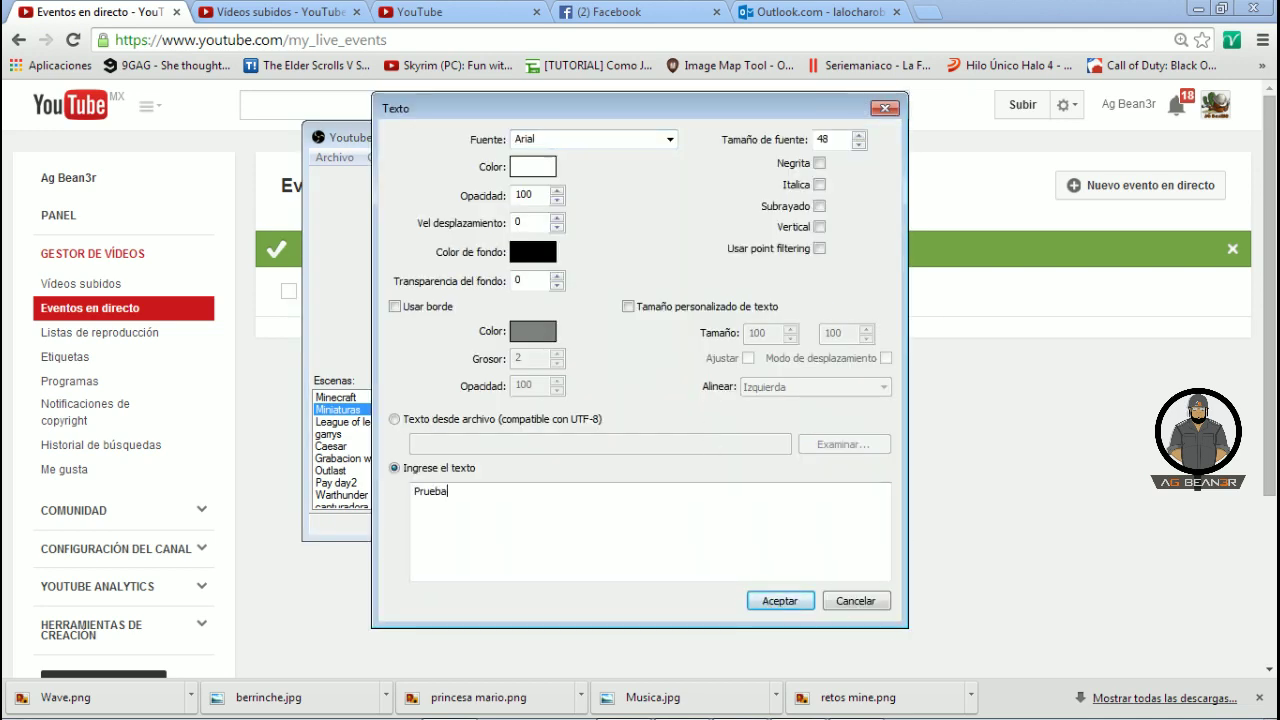
left_click(779, 600)
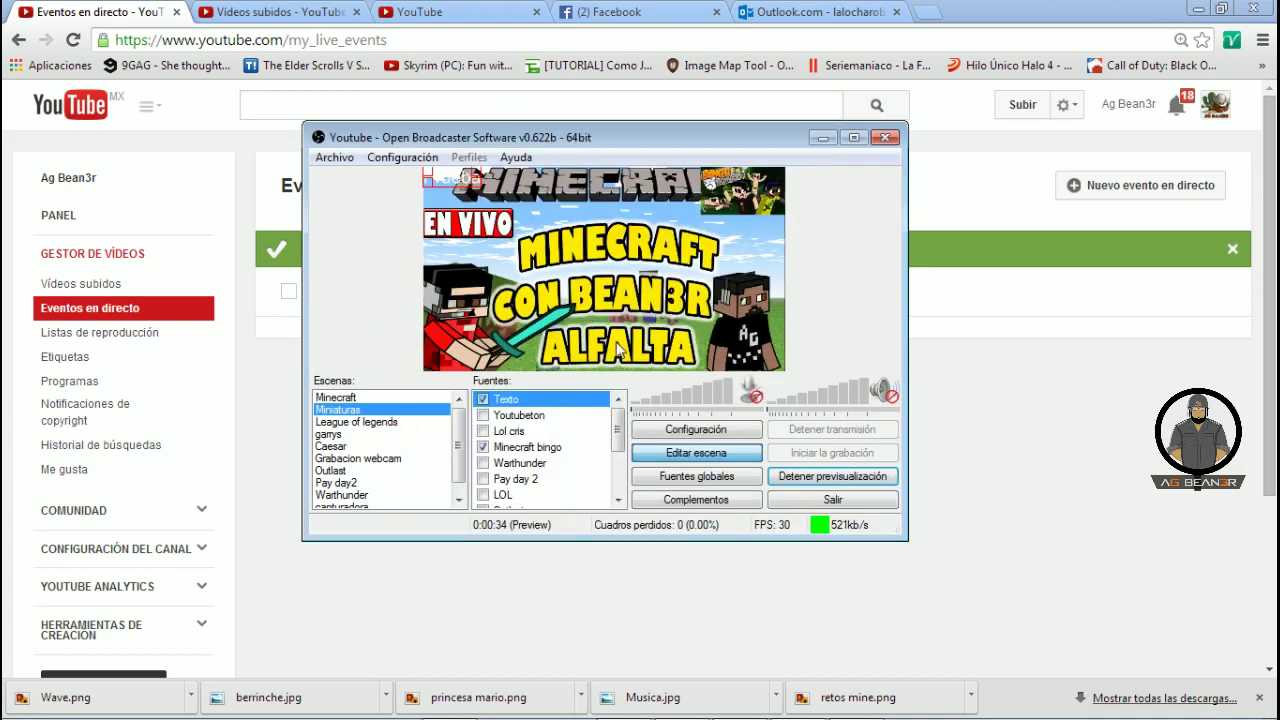
Step: Enlarge the Prueba text to span most of the canvas width, then end scene editing and the preview
left_click_drag(440, 205, 663, 292)
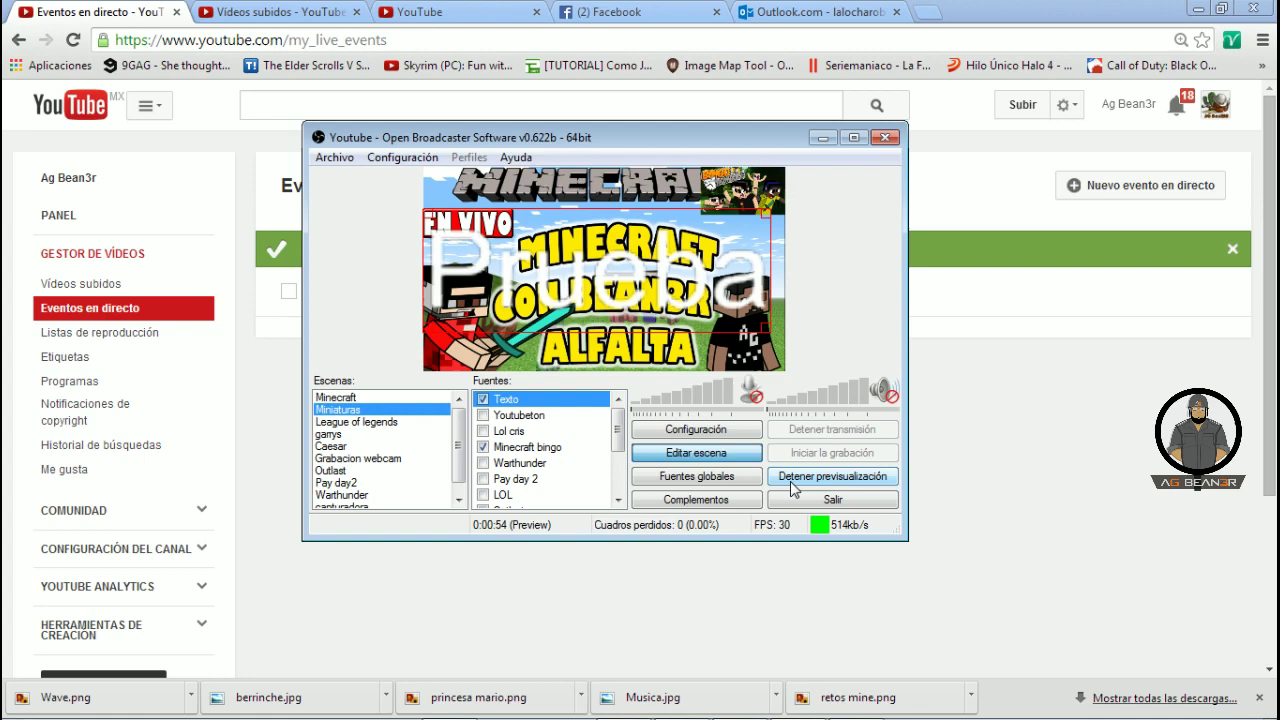
left_click(708, 460)
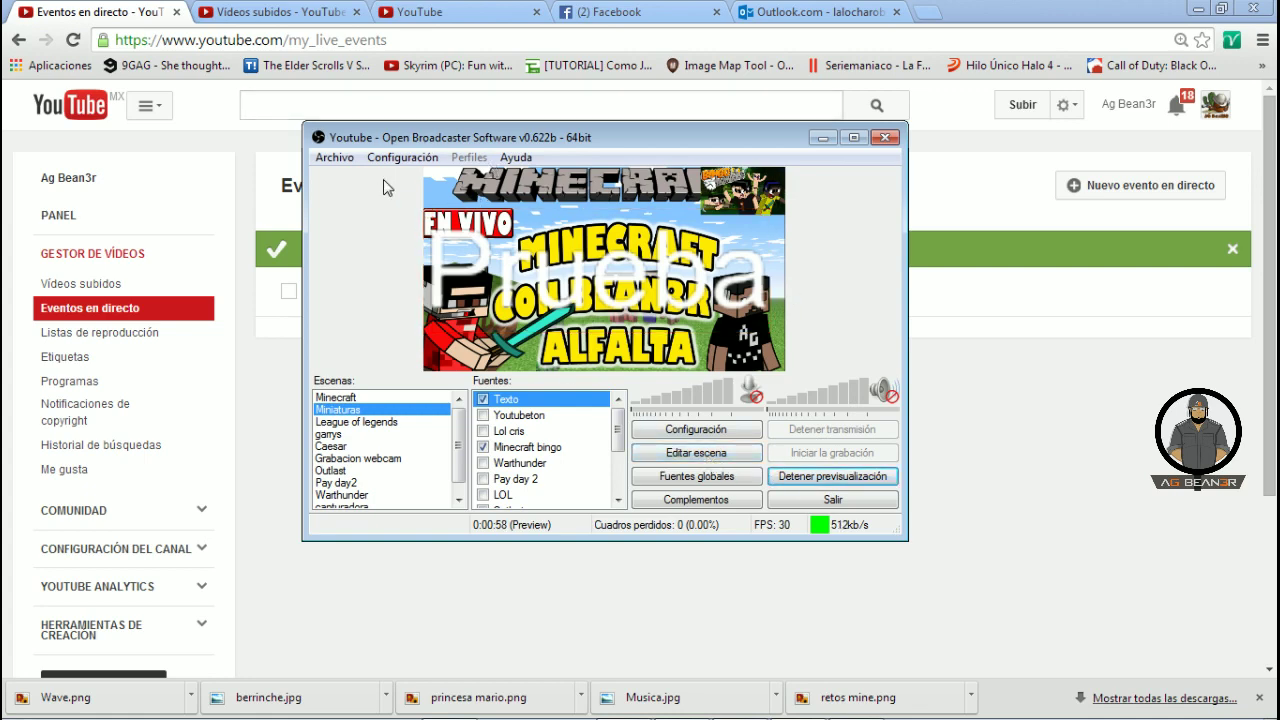
left_click(808, 482)
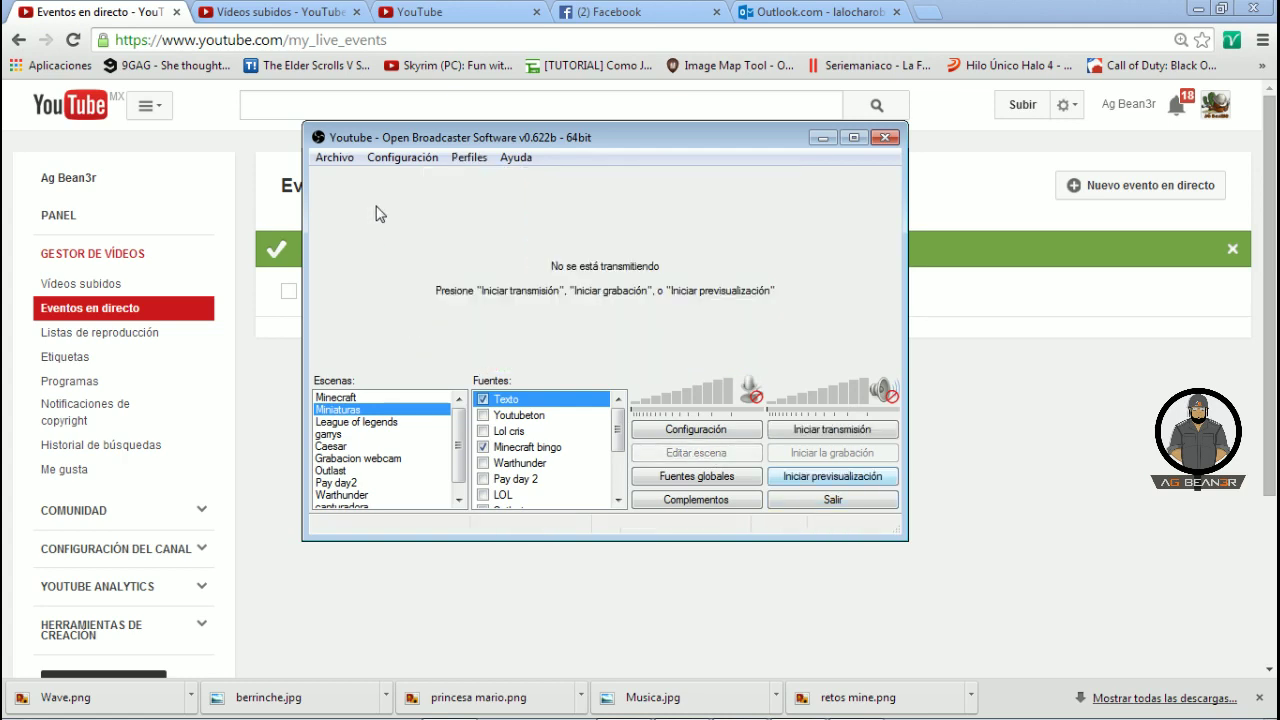
Step: Switch to the Twitch profile and choose Twitch / Justin.tv as the streaming service in its broadcast settings
left_click(469, 157)
left_click(487, 222)
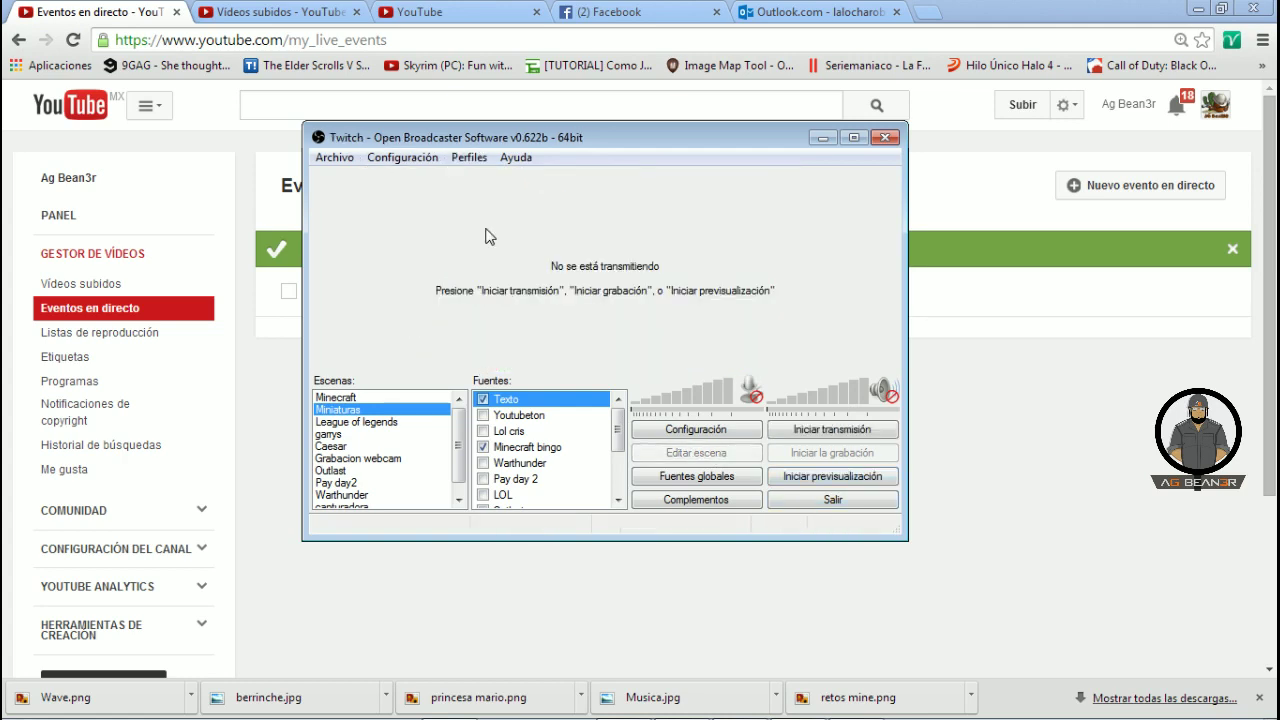
left_click(402, 157)
left_click(414, 190)
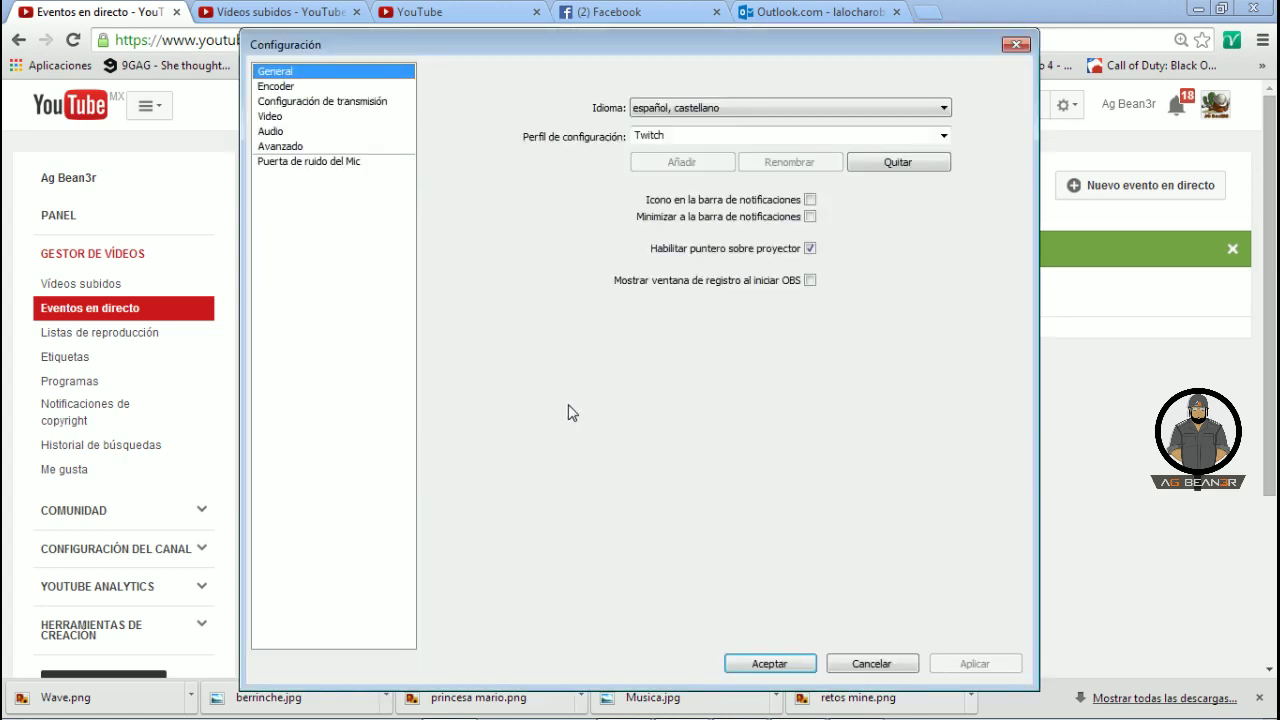
left_click(299, 102)
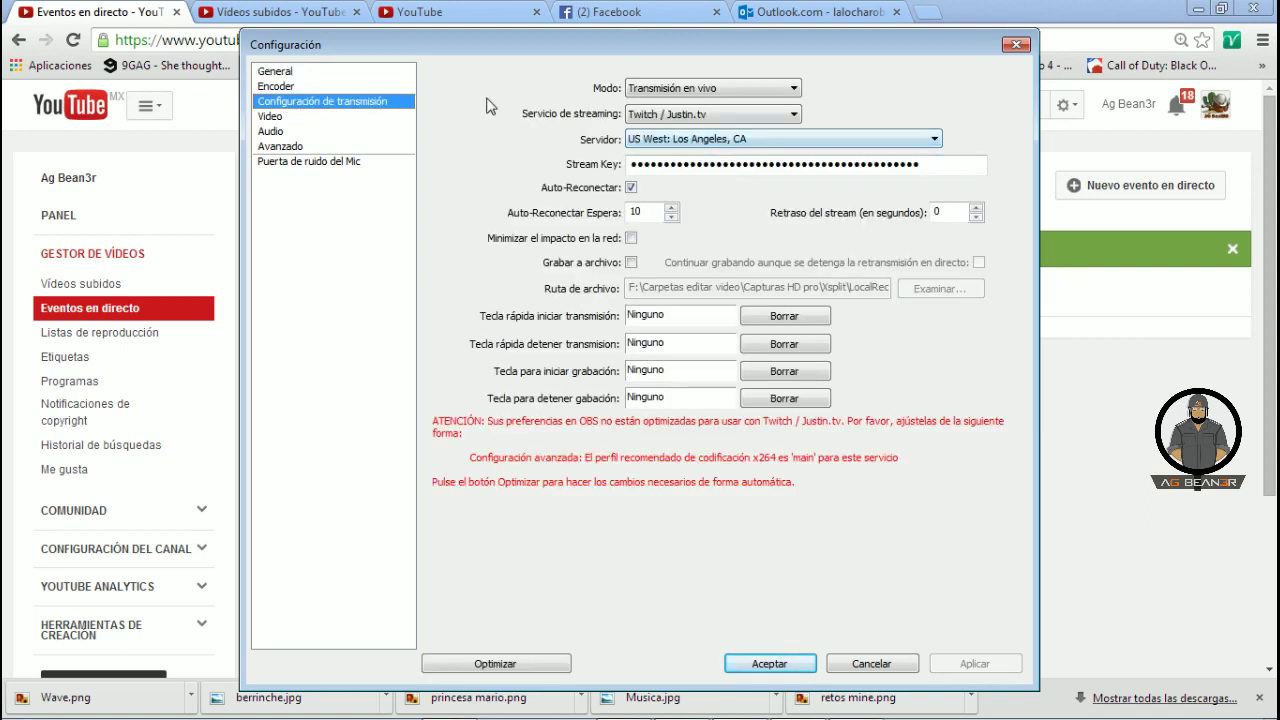
left_click(702, 117)
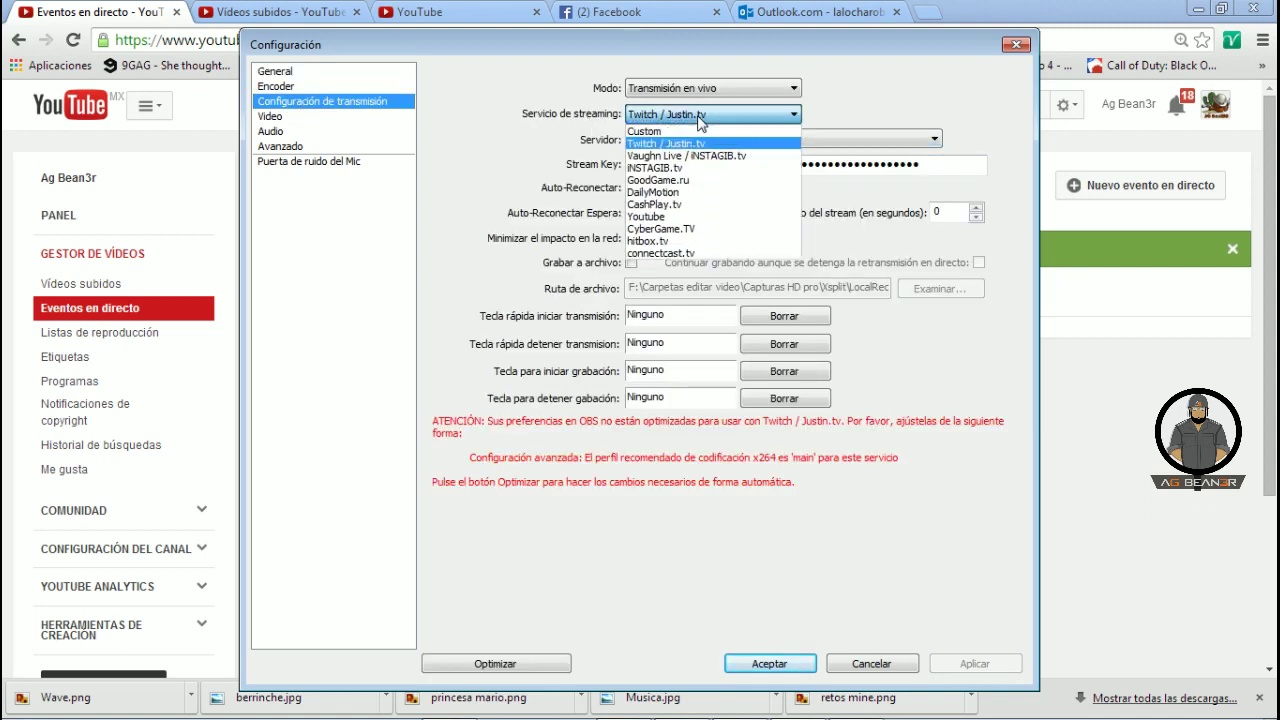
left_click(655, 146)
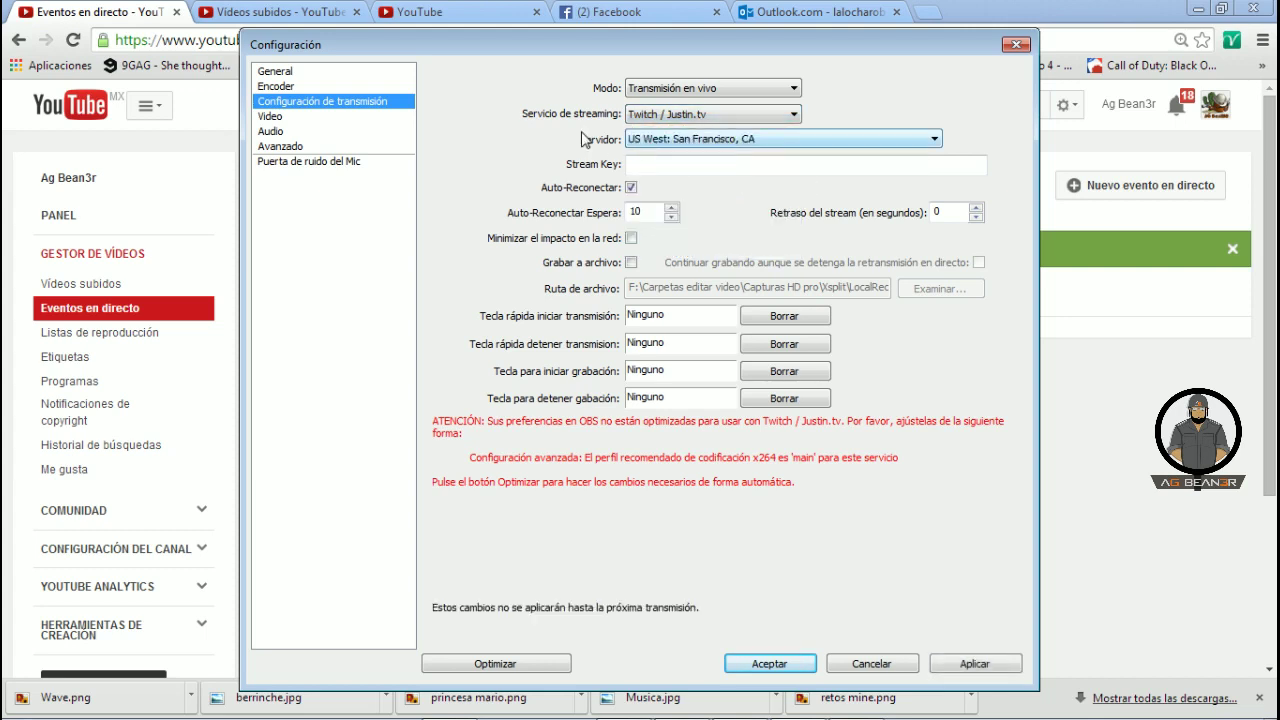
Step: Look through the Twitch servers, keep US West: San Francisco, CA with an empty stream key, and save the changes
left_click(647, 149)
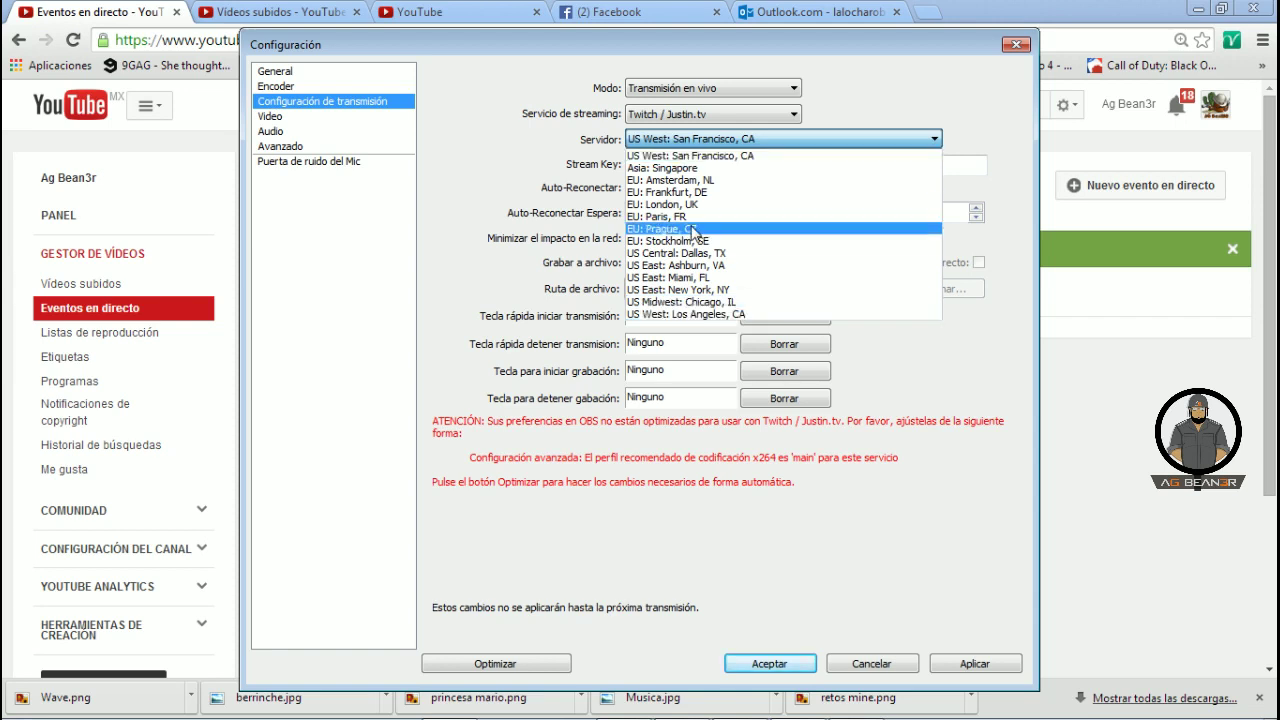
left_click(479, 232)
left_click(631, 164)
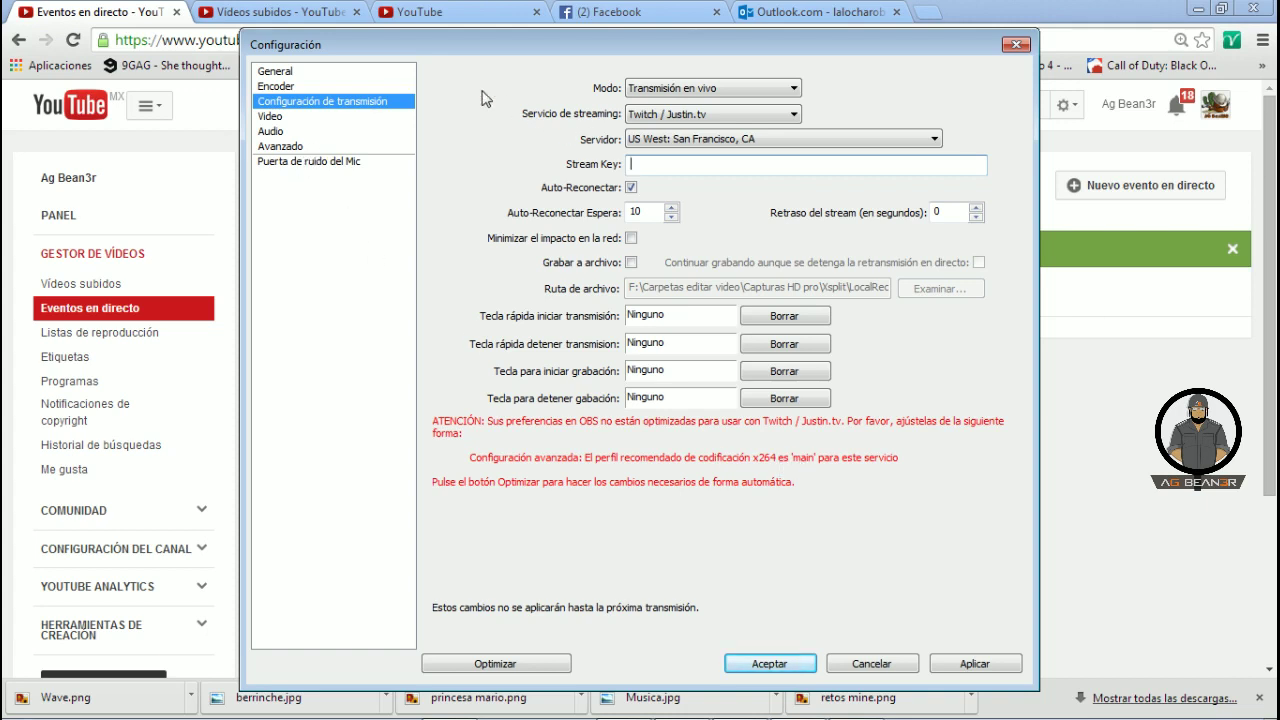
left_click(287, 119)
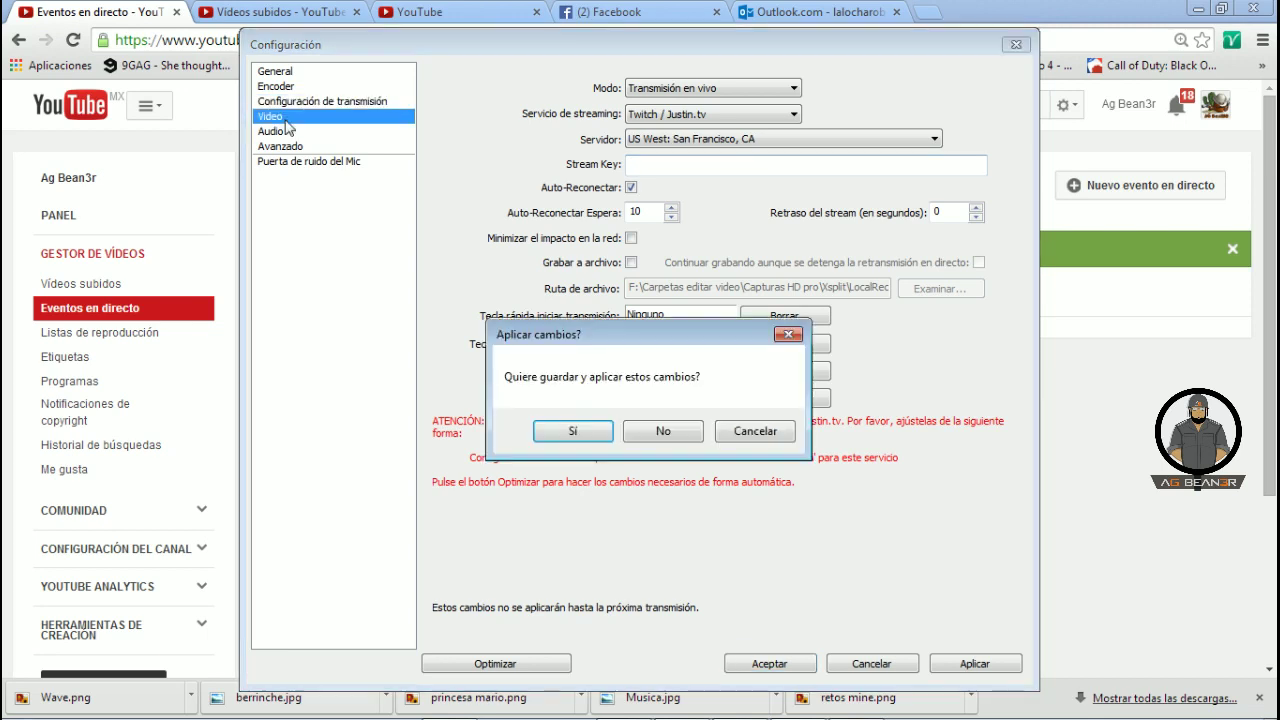
left_click(560, 430)
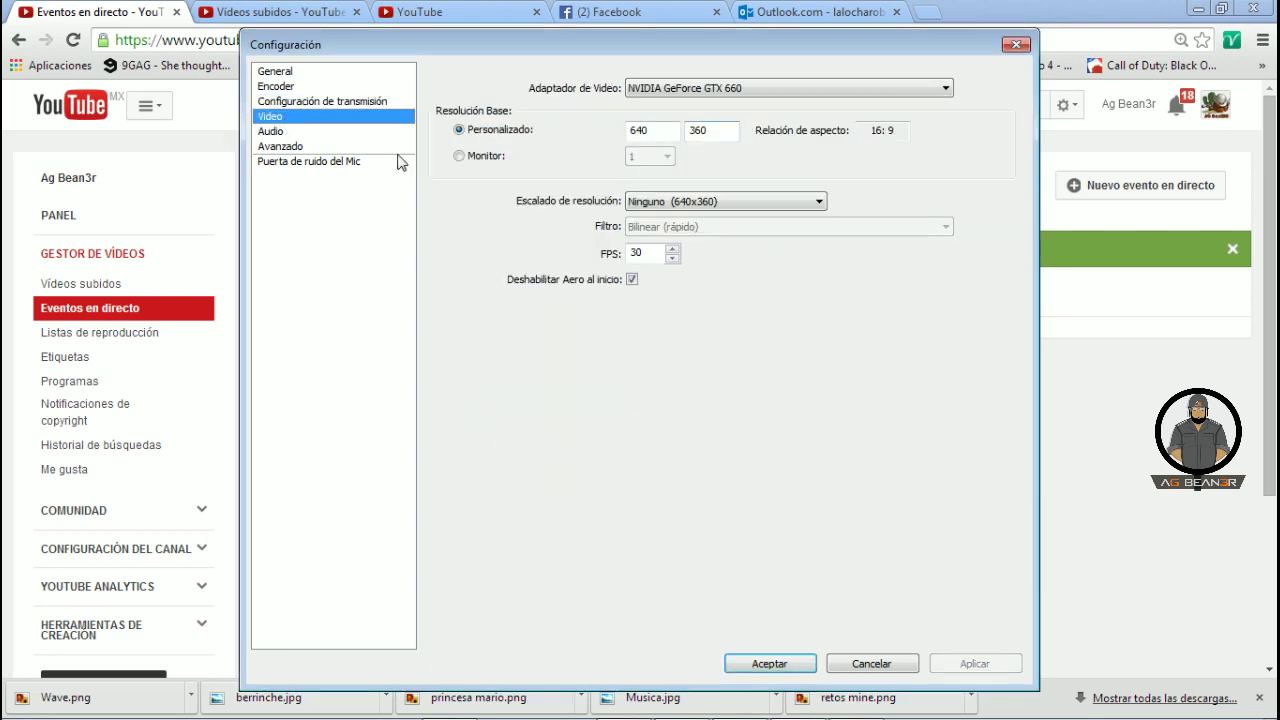
Step: Set the main audio device to the Microsoft LifeChat LX-3000 headphones and the microphone to its headset microphone, saving the changes
left_click(284, 133)
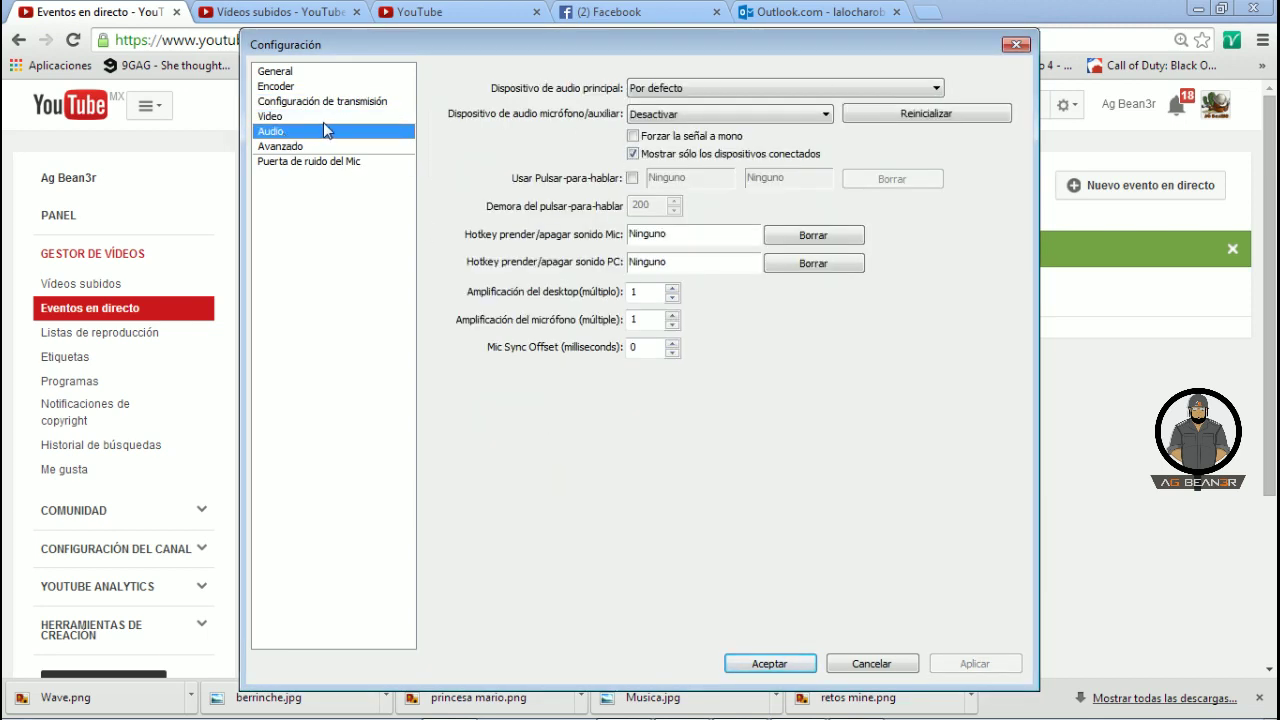
left_click(655, 93)
left_click(690, 103)
left_click(730, 114)
left_click(700, 143)
left_click(311, 148)
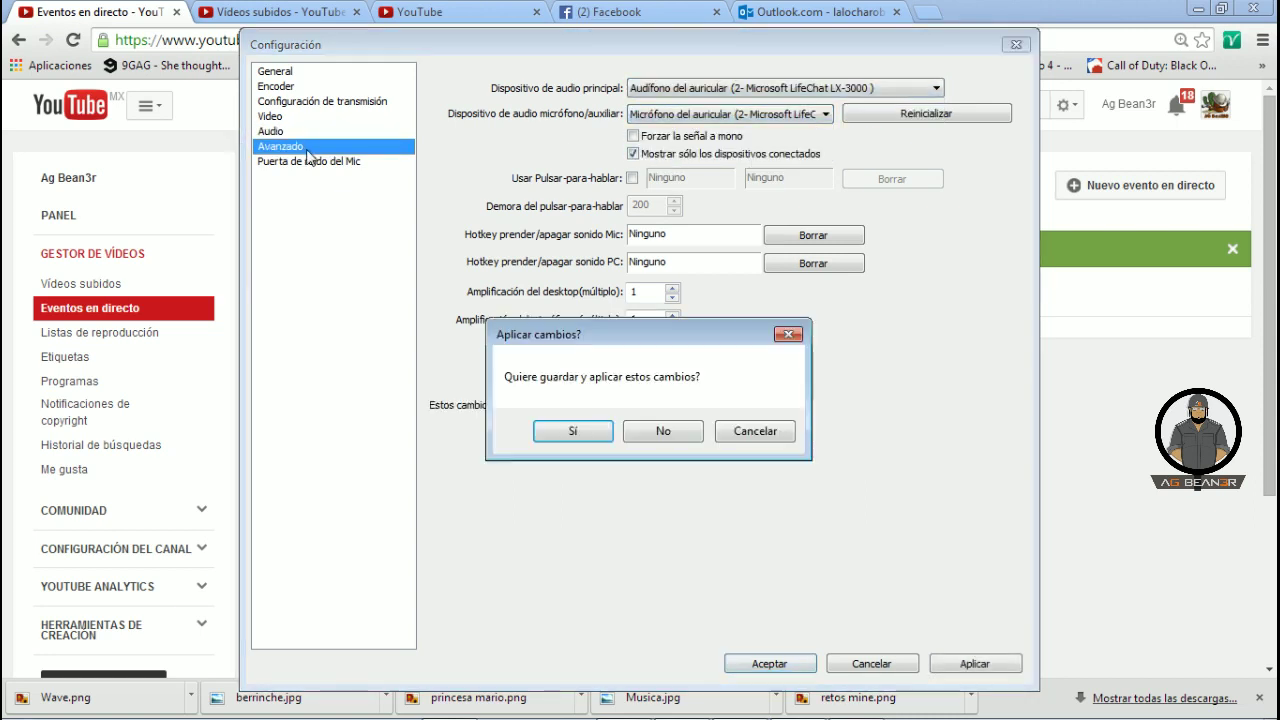
left_click(572, 430)
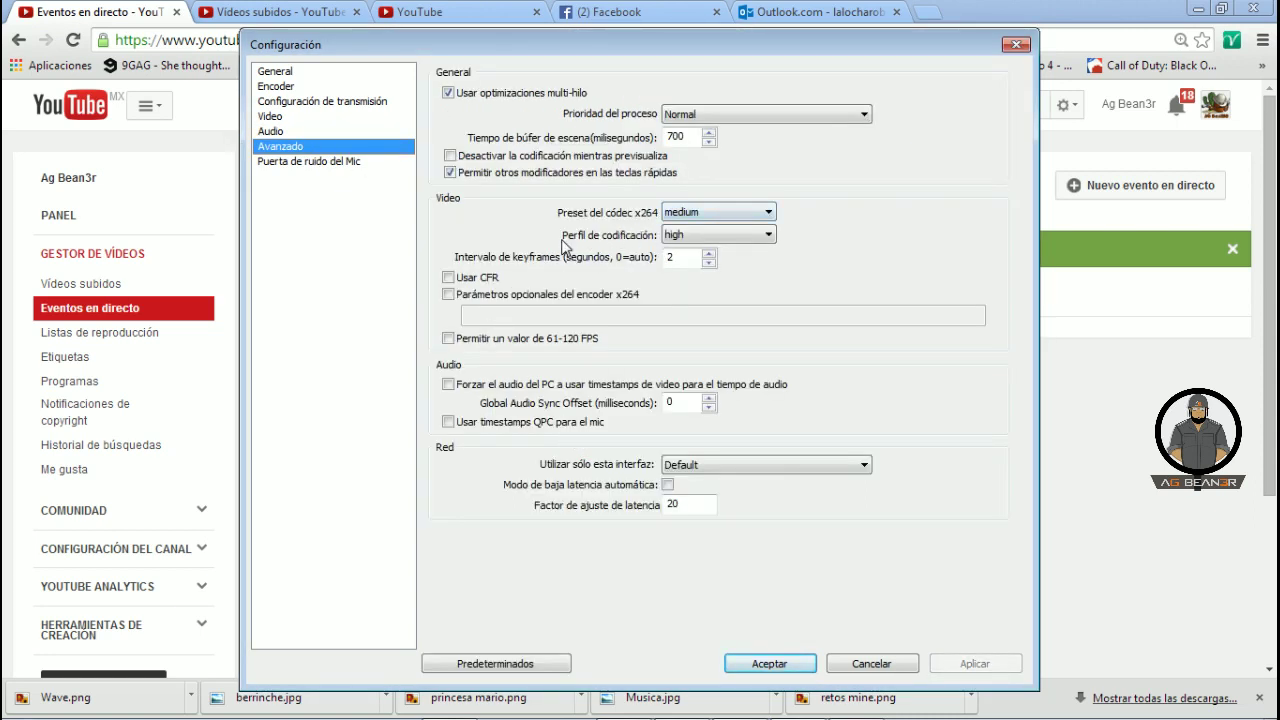
Step: Set the advanced video encoding profile to main and accept the settings
left_click(715, 234)
left_click(690, 247)
left_click(782, 660)
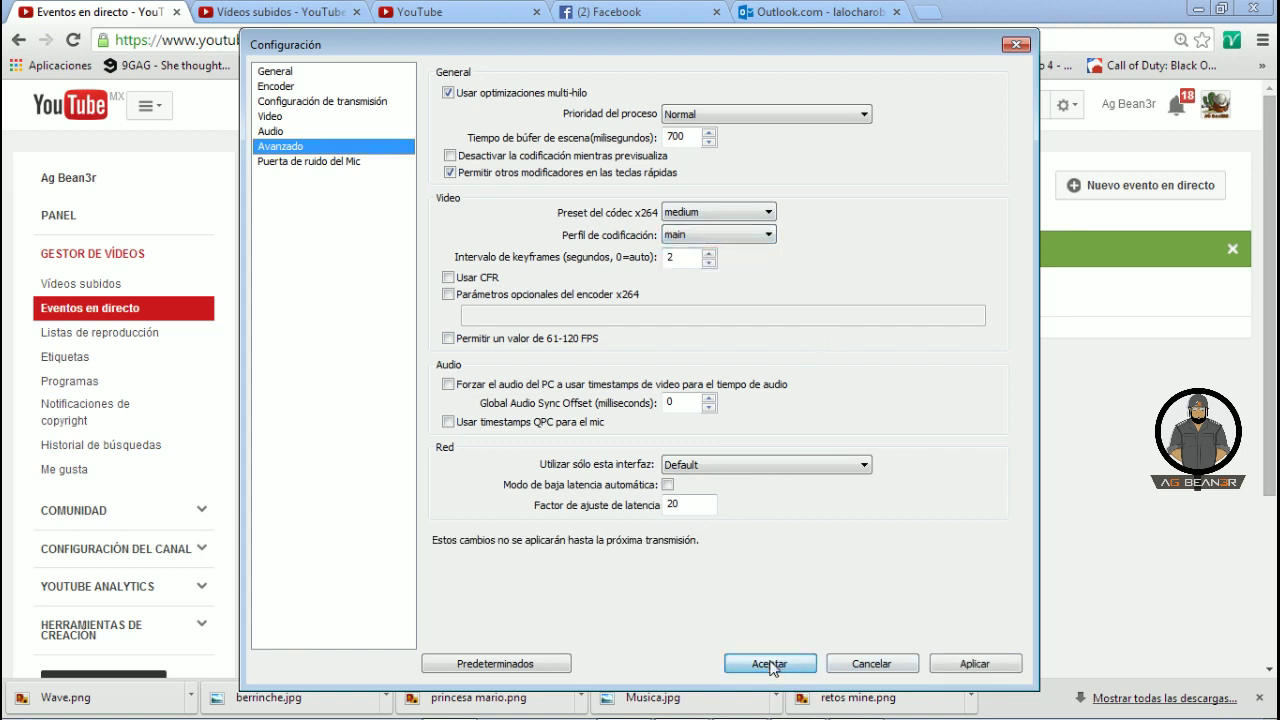
Step: Reopen the settings and check the Twitch profile's encoder and broadcast settings for optimization warnings
left_click(405, 160)
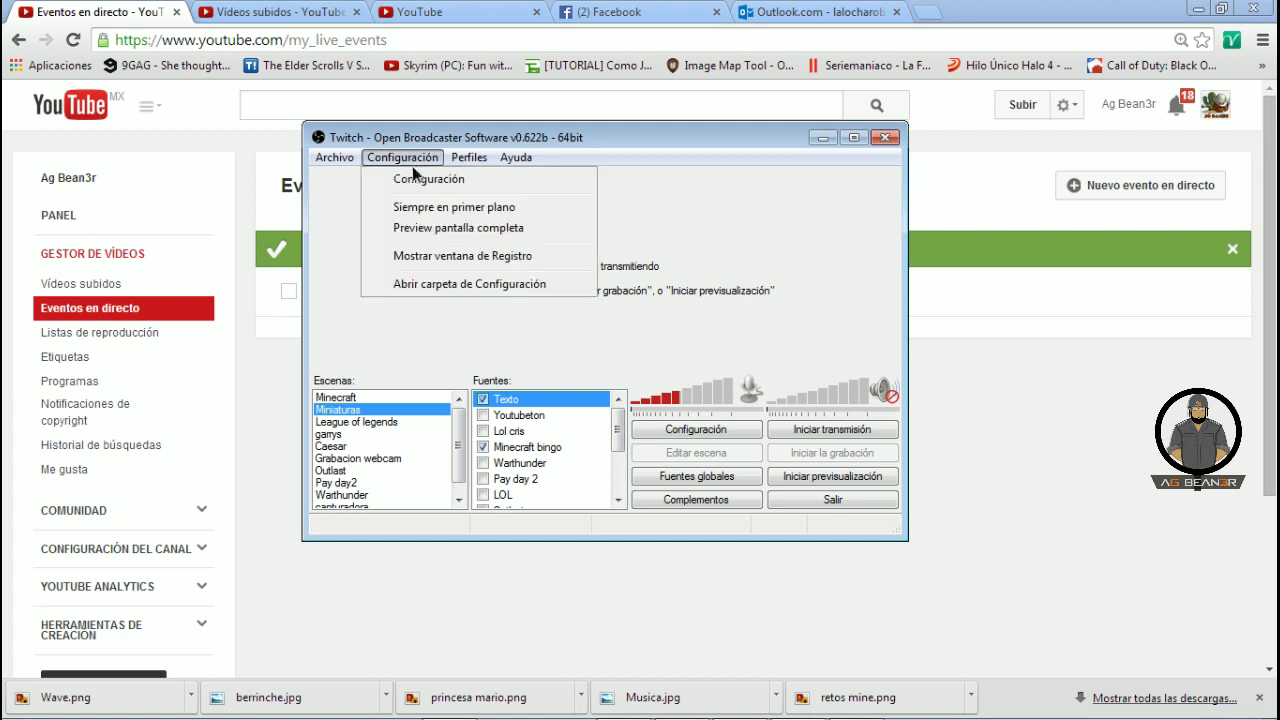
left_click(425, 177)
left_click(298, 101)
left_click(292, 87)
left_click(318, 104)
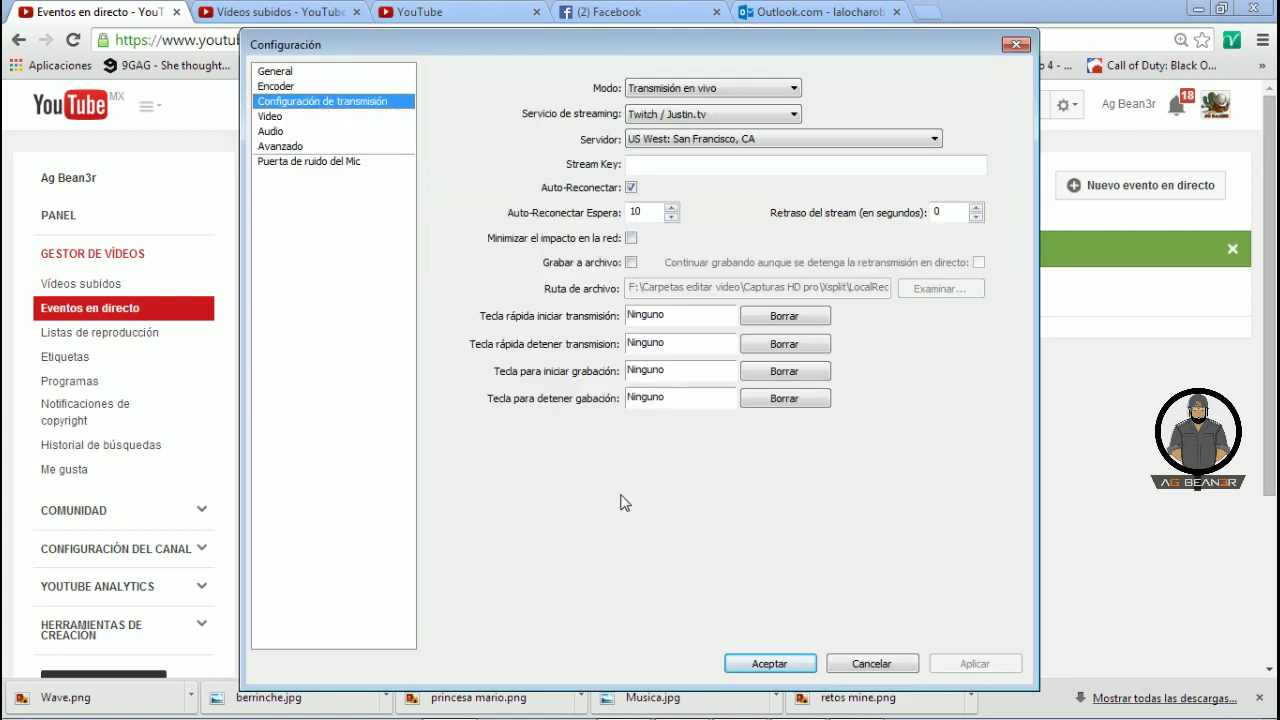